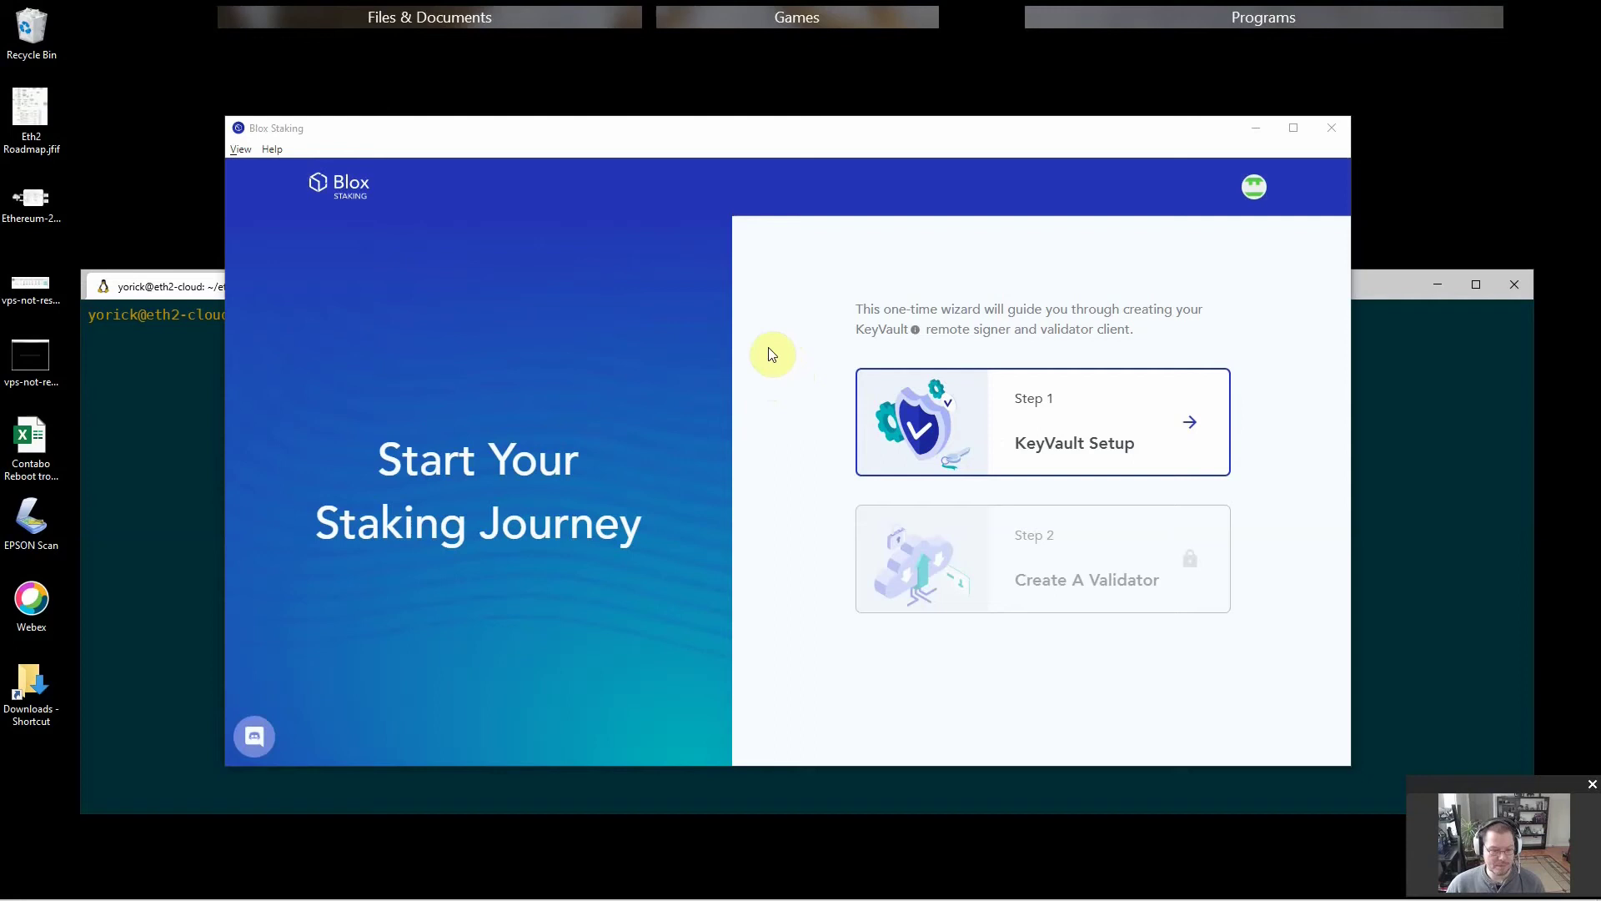
- Bring the browser with the eth2-docker 'Moving a validator' GitHub guide to the front
left_click(265, 886)
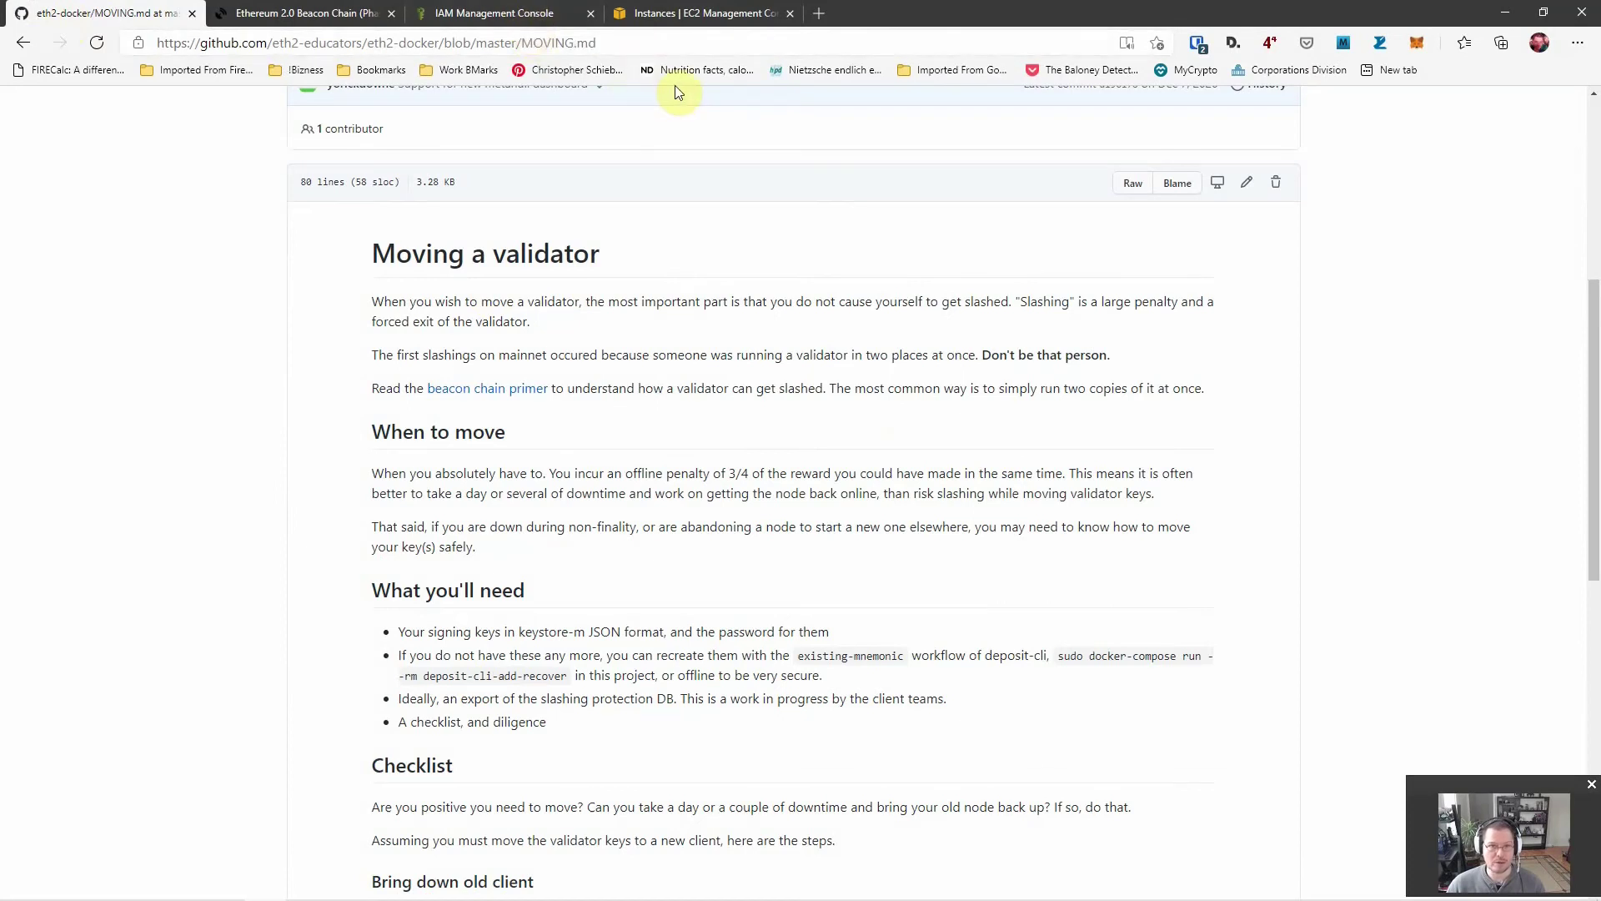
left_click(708, 17)
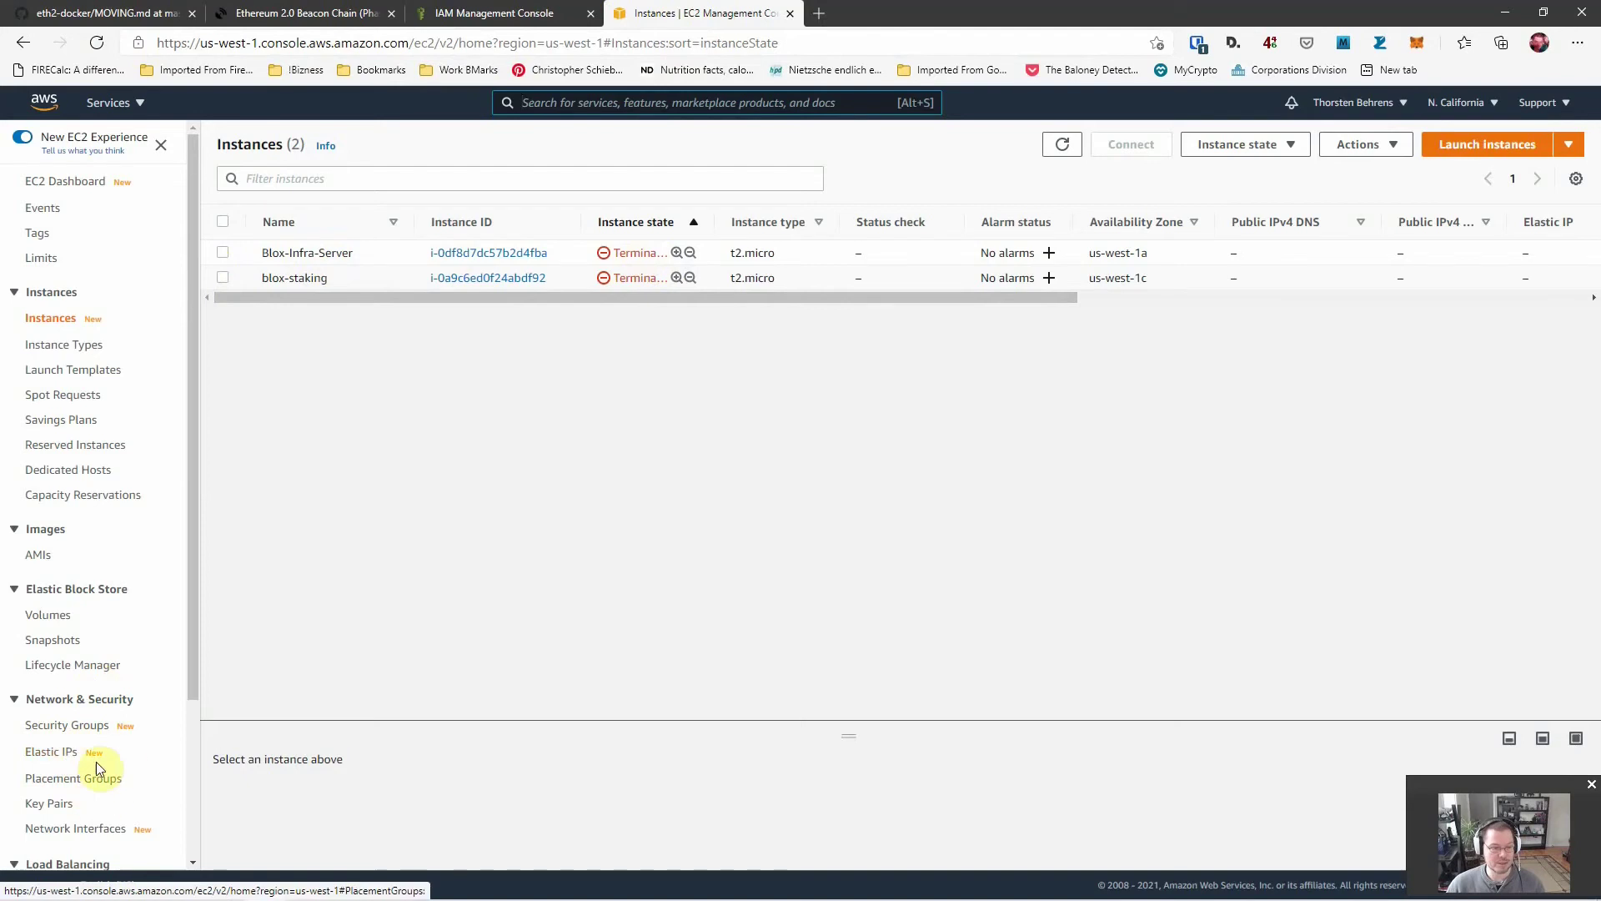
left_click(116, 14)
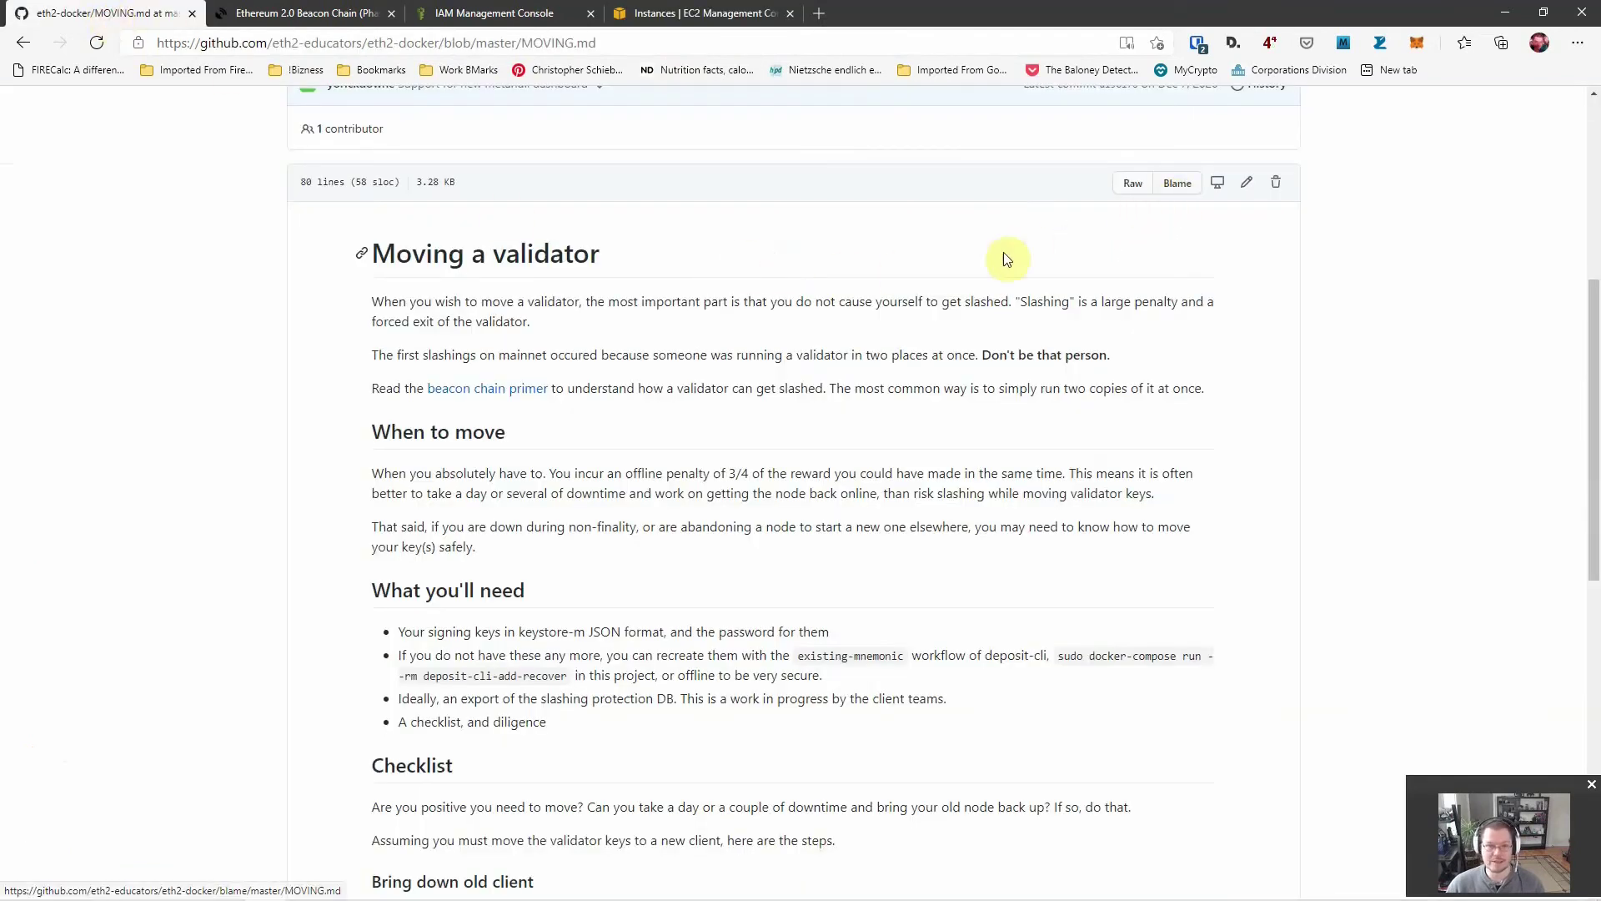
scroll(659, 465, "down", 1)
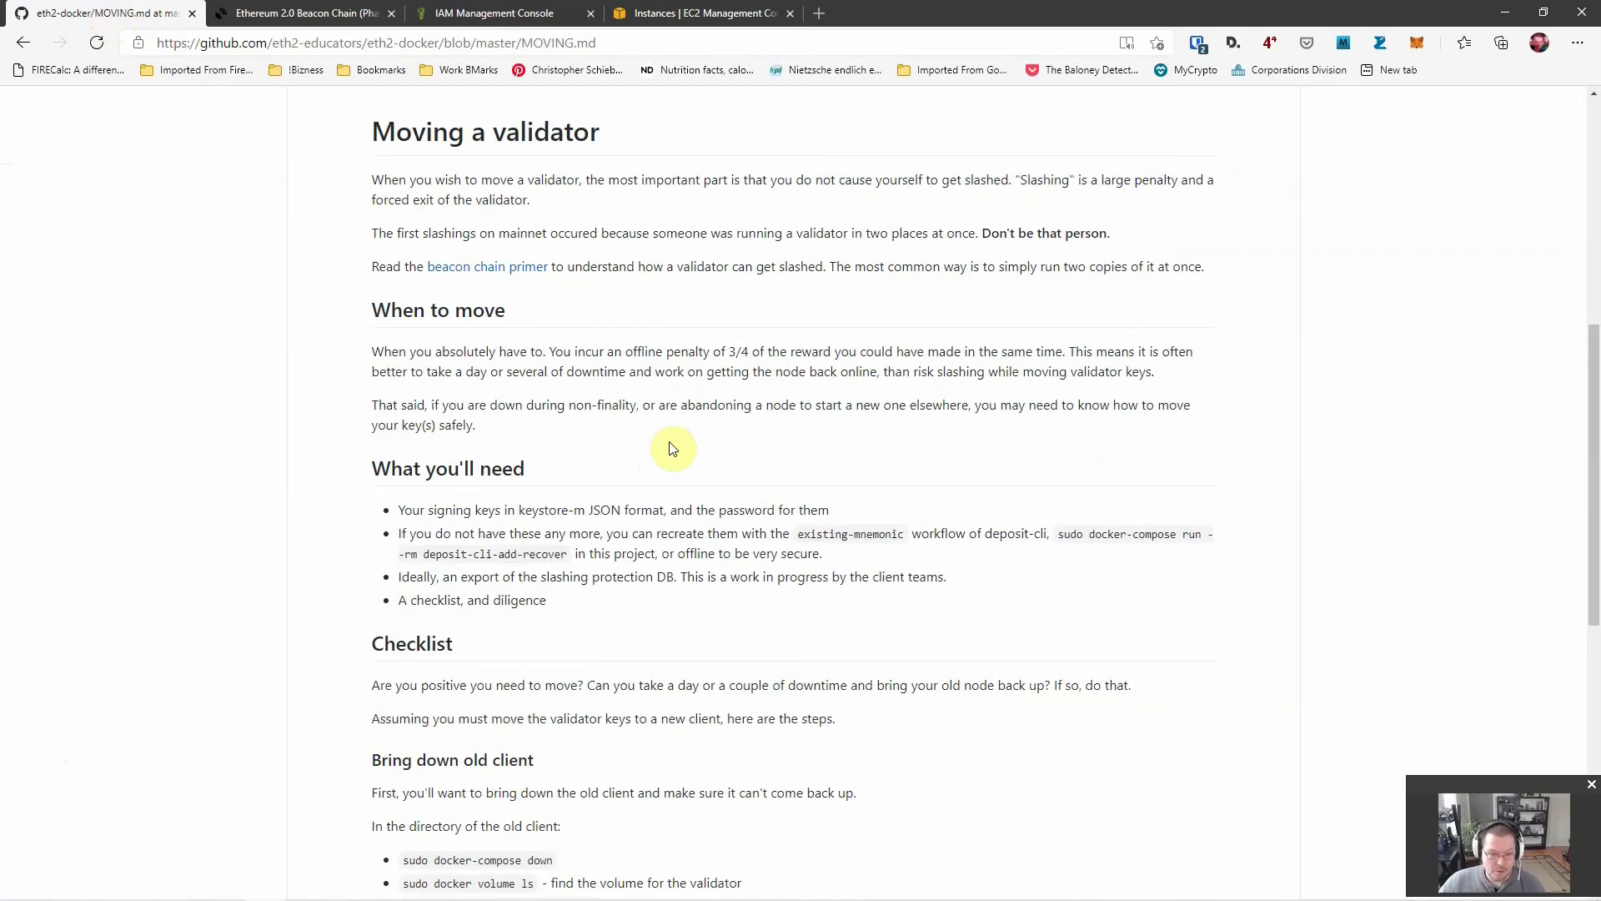
scroll(680, 455, "down", 2)
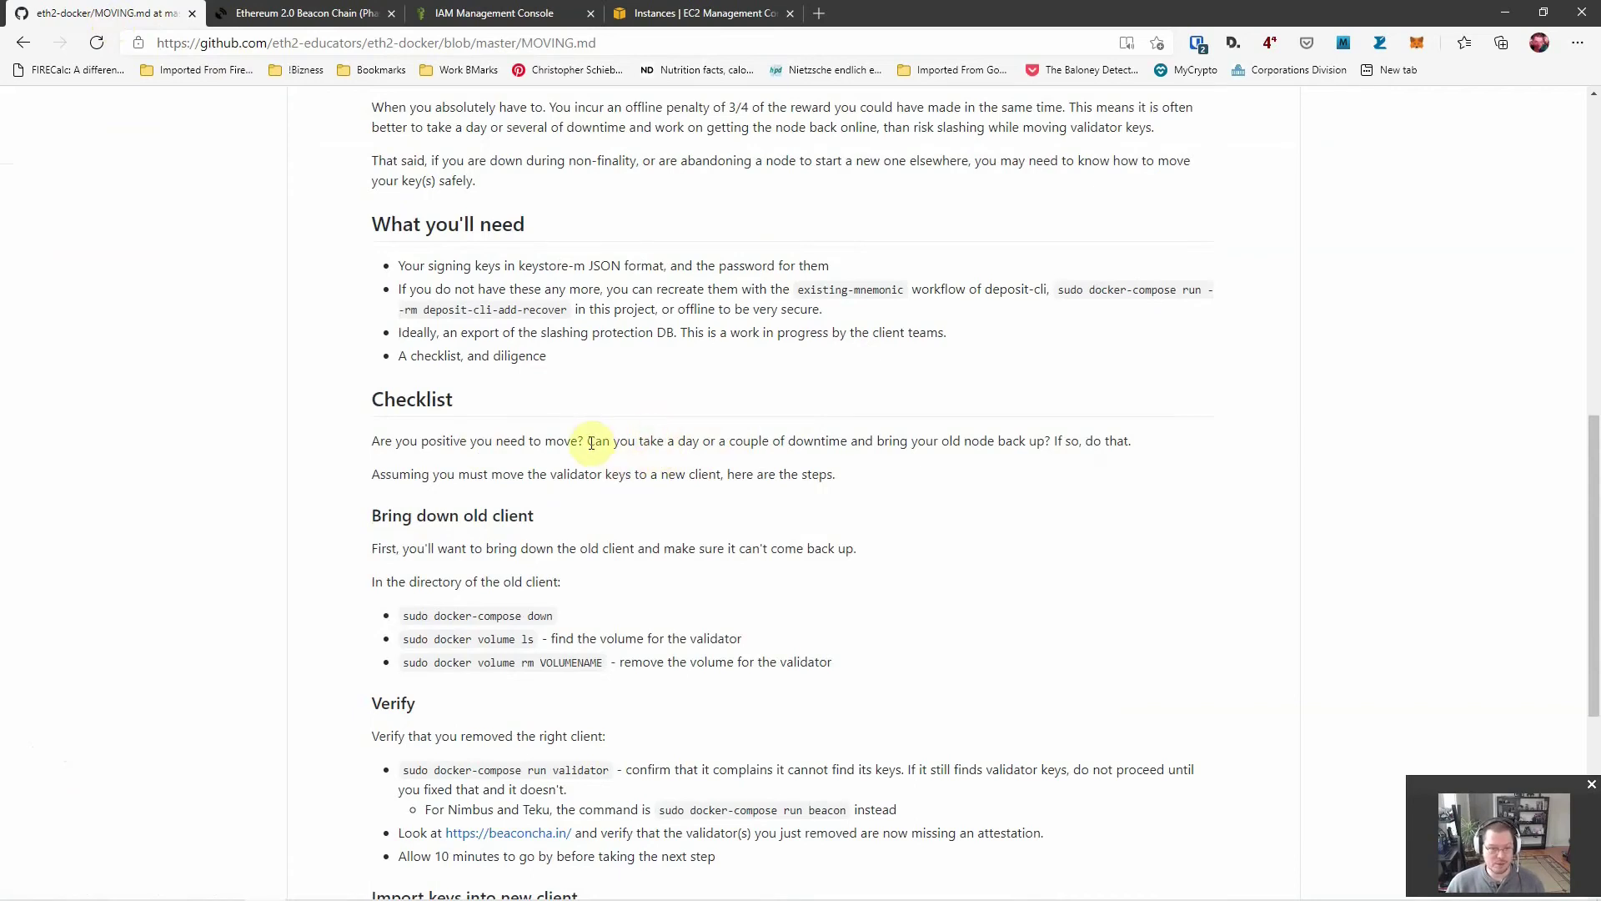
scroll(593, 438, "down", 3)
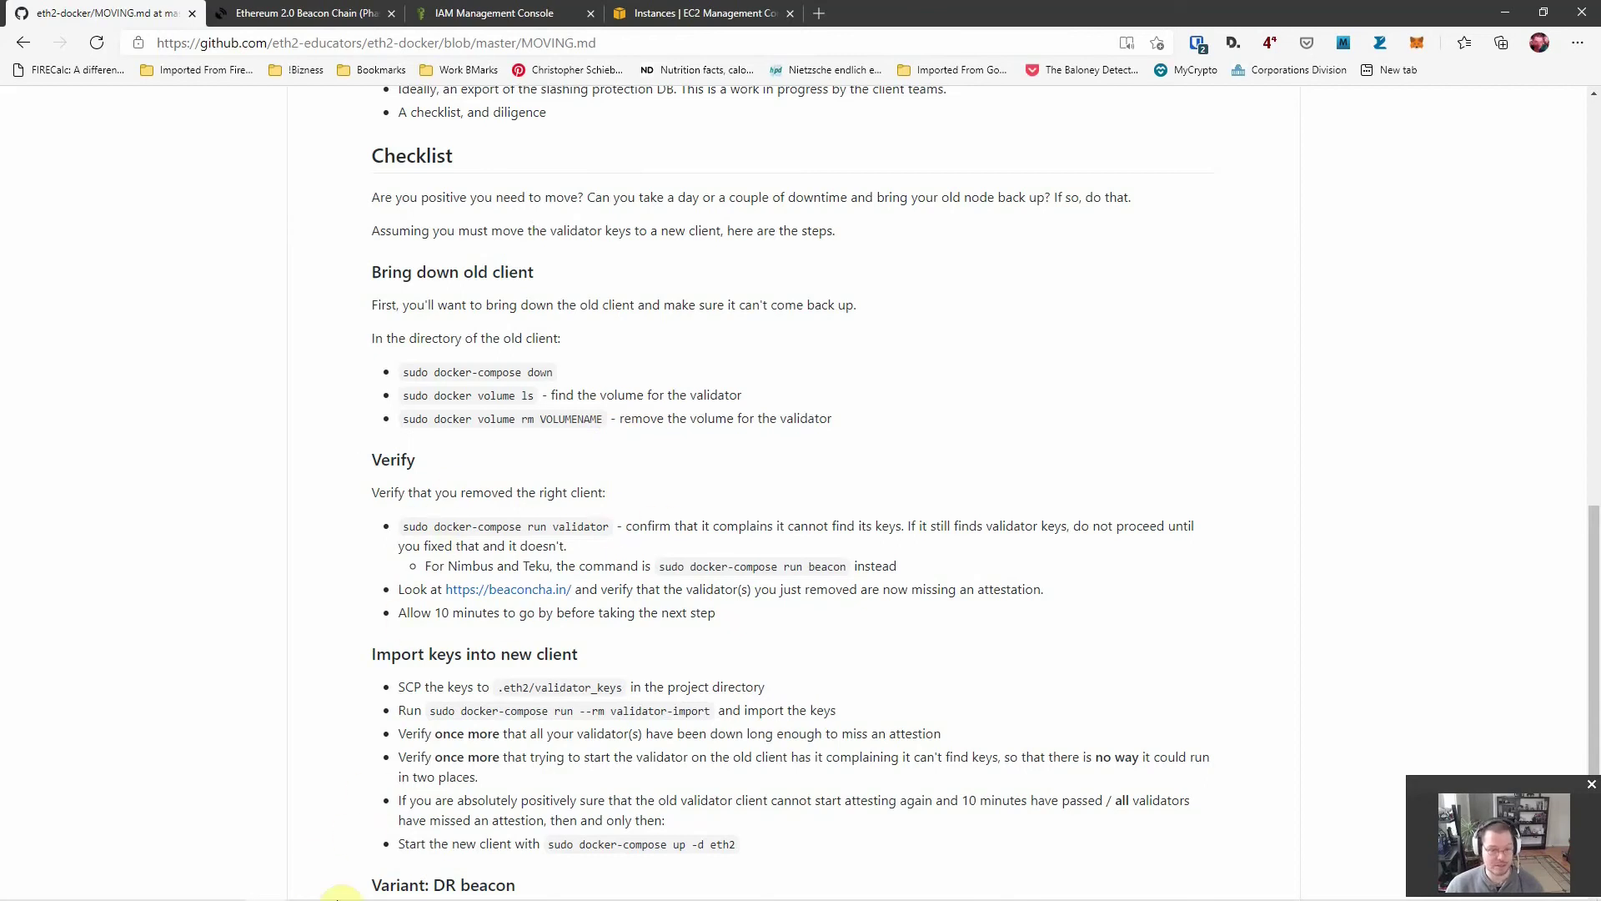
- Run docker-compose down in eth2-lh on the cloud server, removing its containers and eth2-lh_default network
left_click(387, 884)
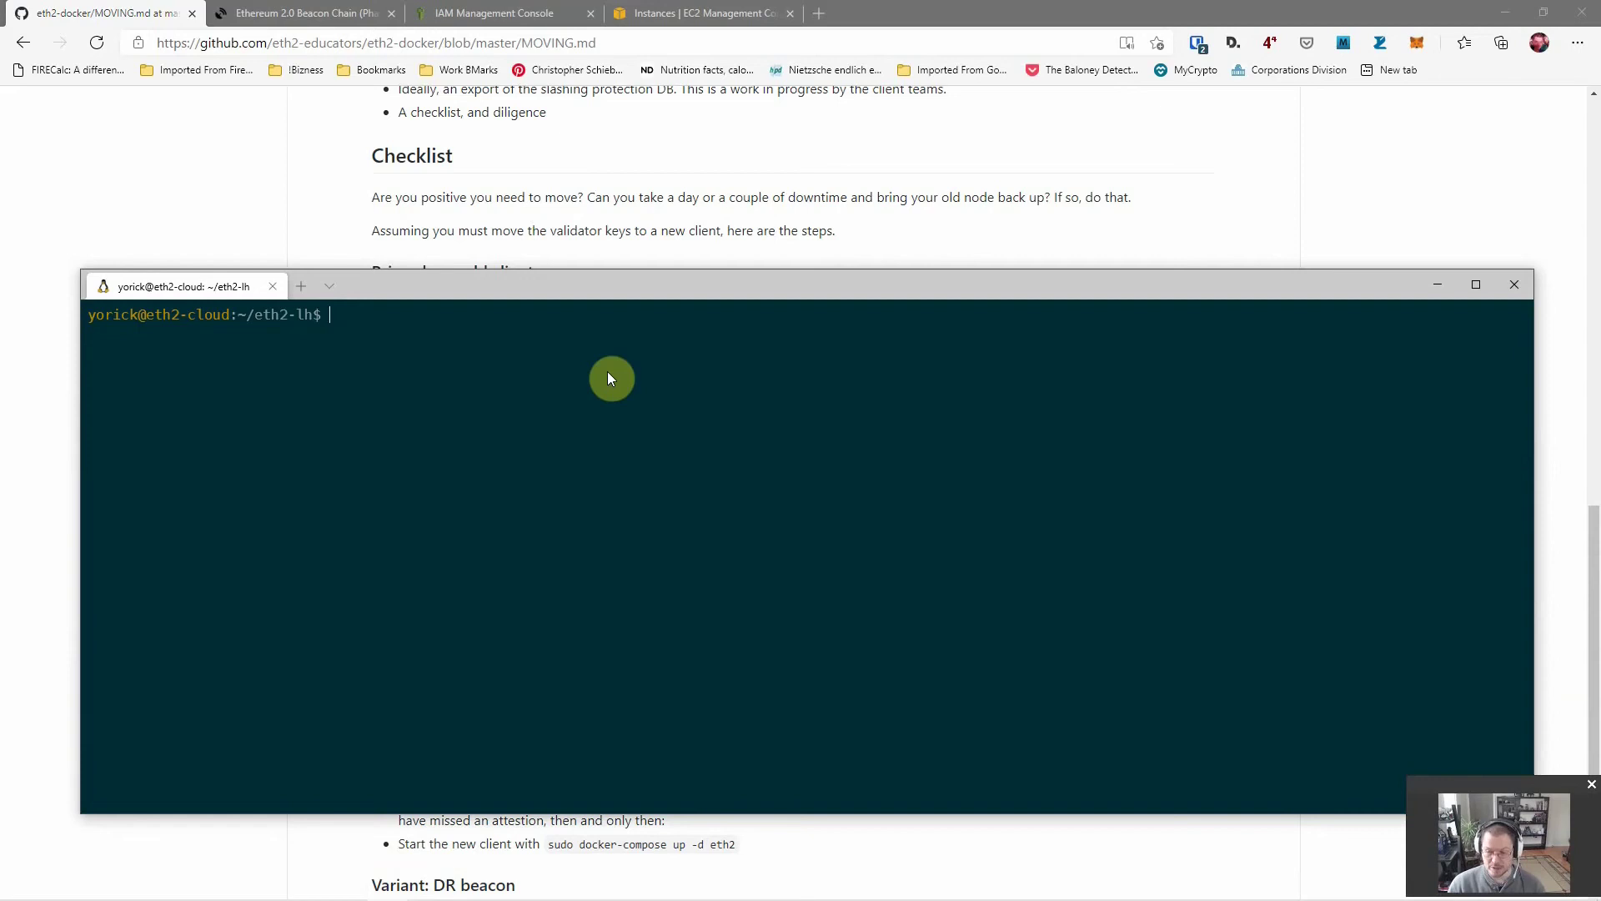
type("docker-compos")
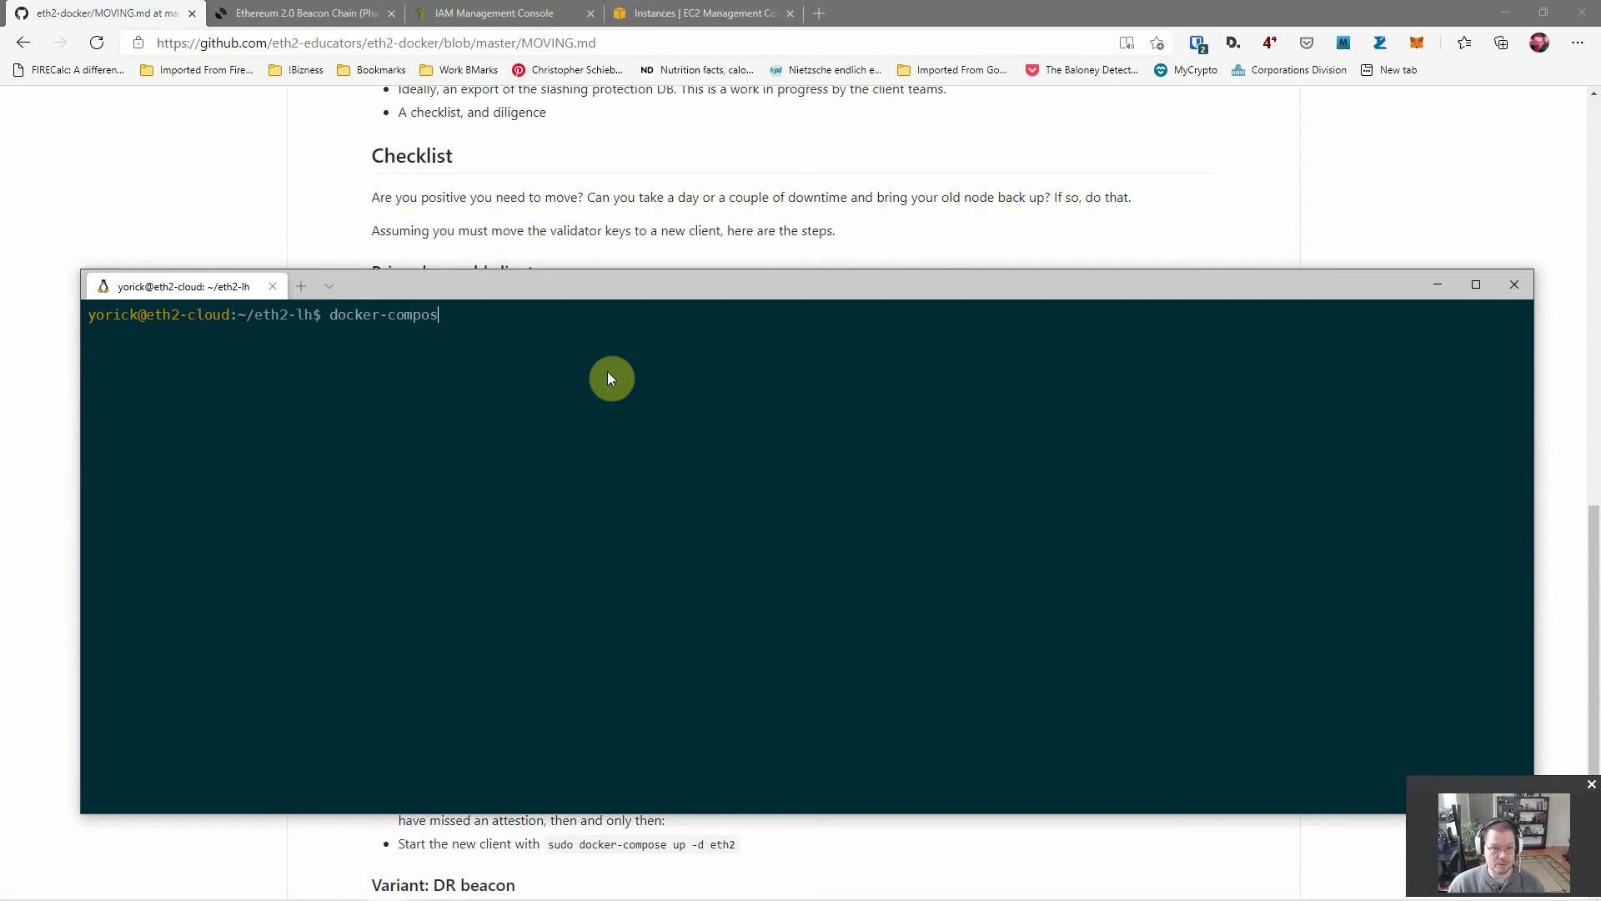
type("e down")
key("Return")
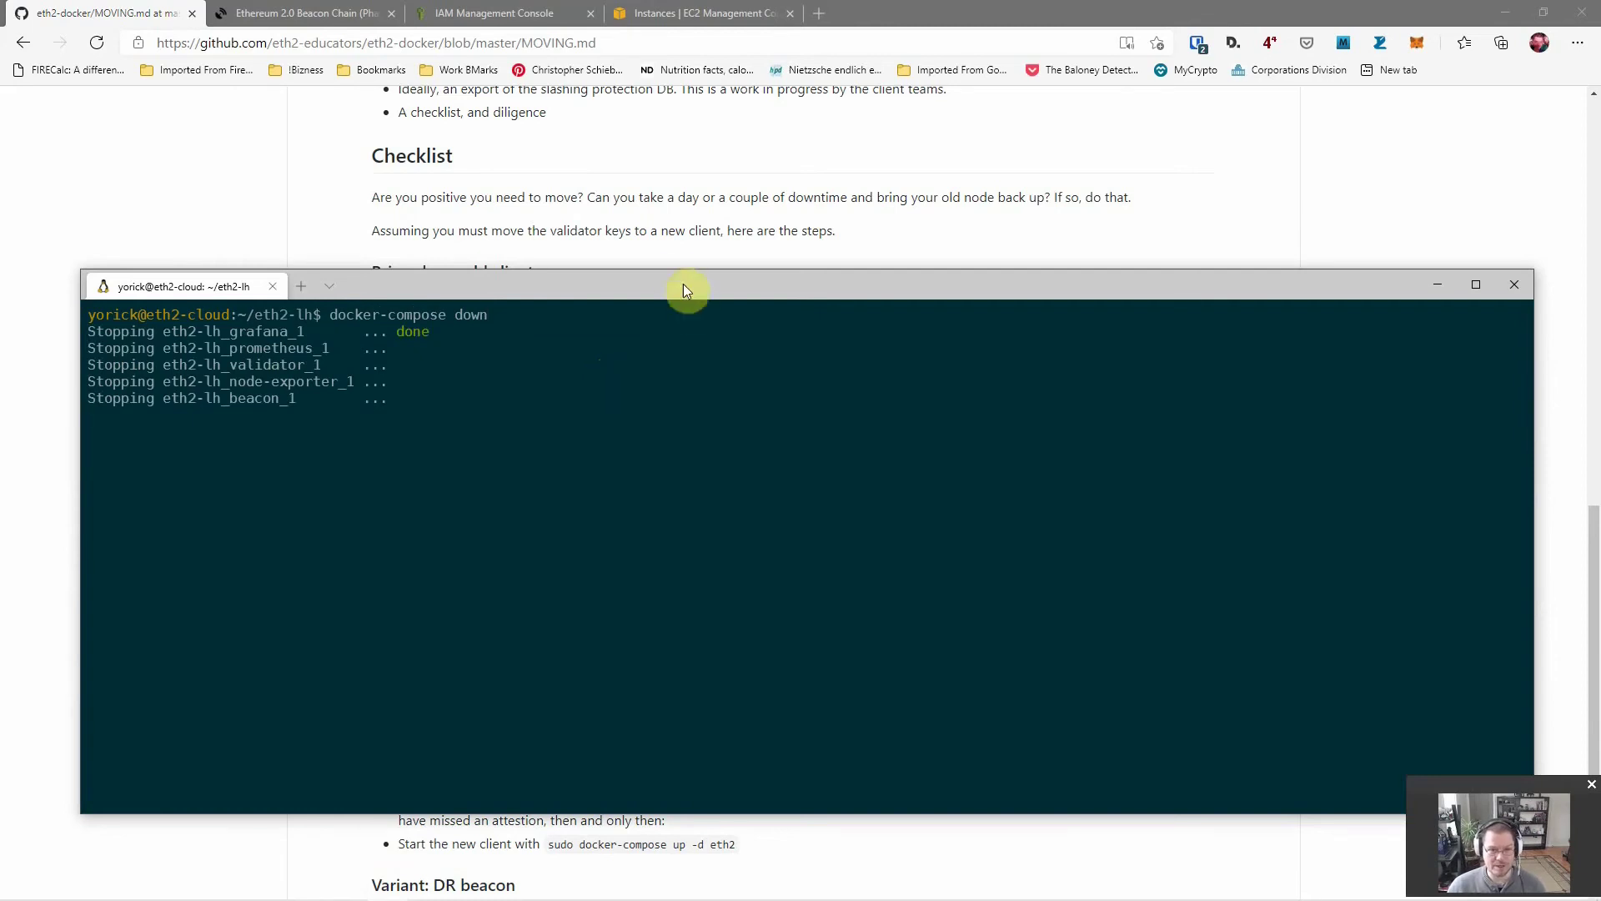
left_click_drag(697, 287, 713, 255)
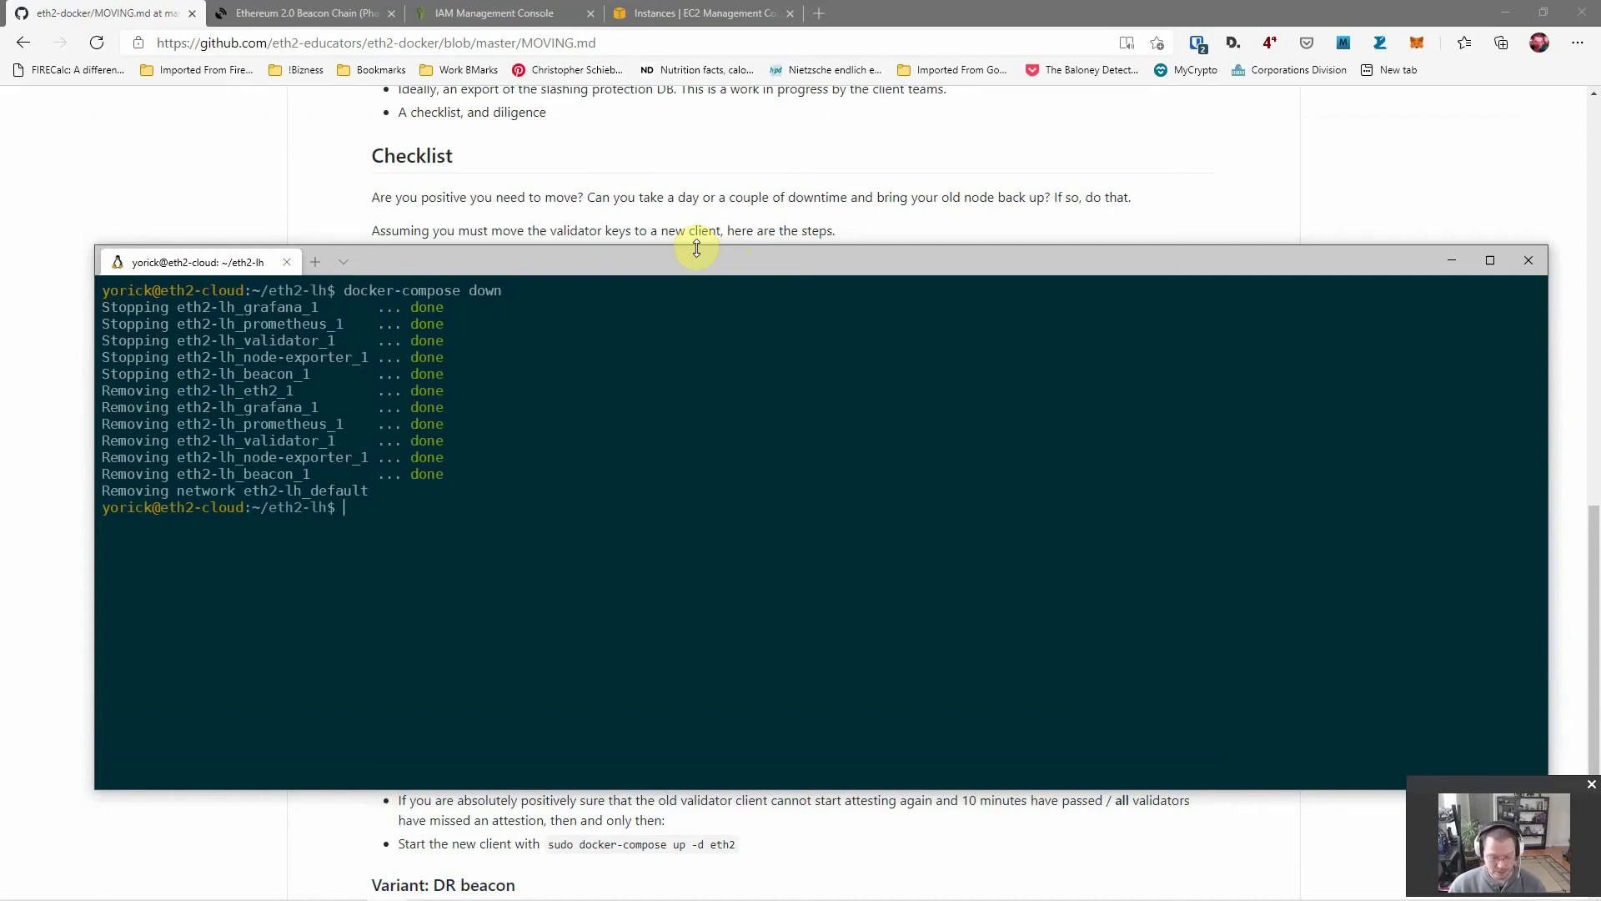
- Delete the eth2-lh_lhvalidator-data volume, then restart the stack with docker-compose up -d eth2
type("docker vol")
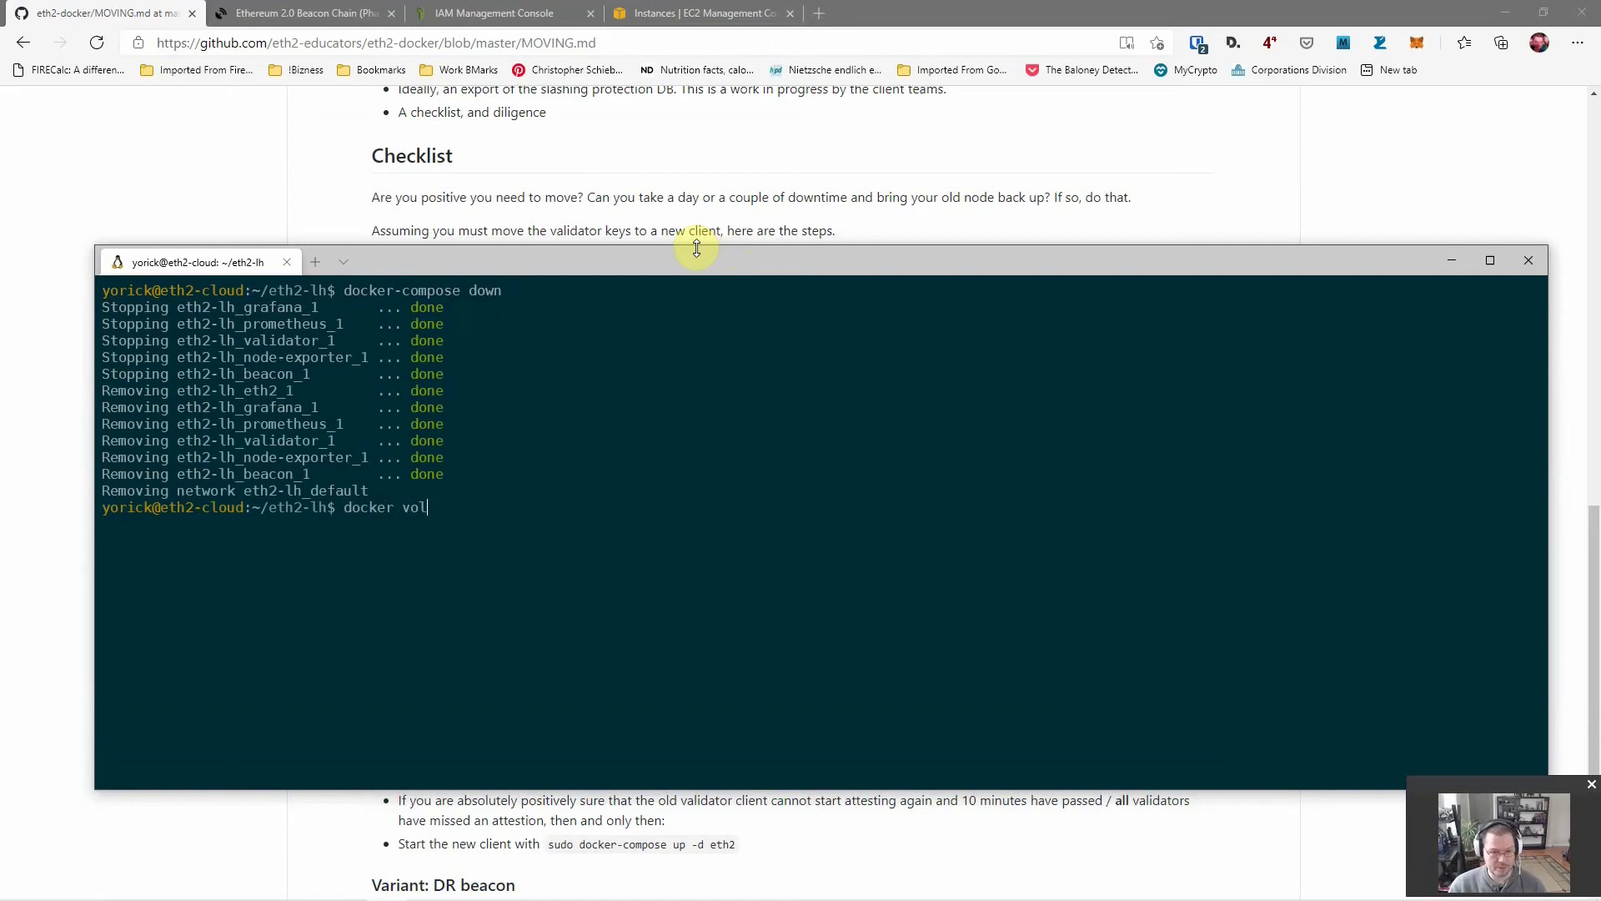
type("ume ls")
key("Return")
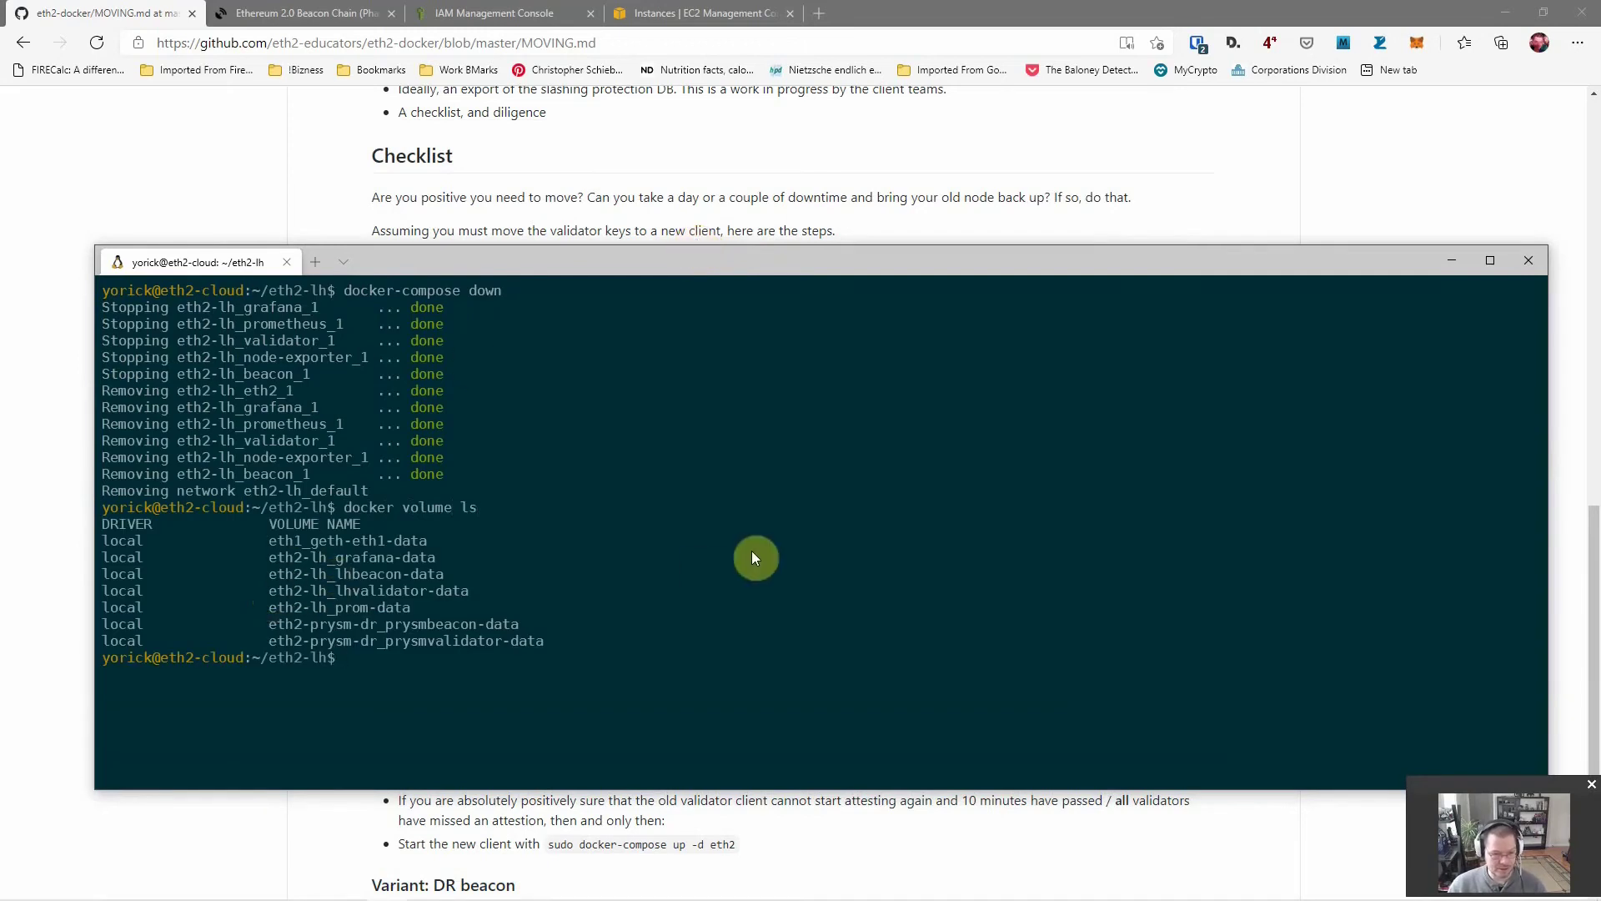
type("docker volume rm")
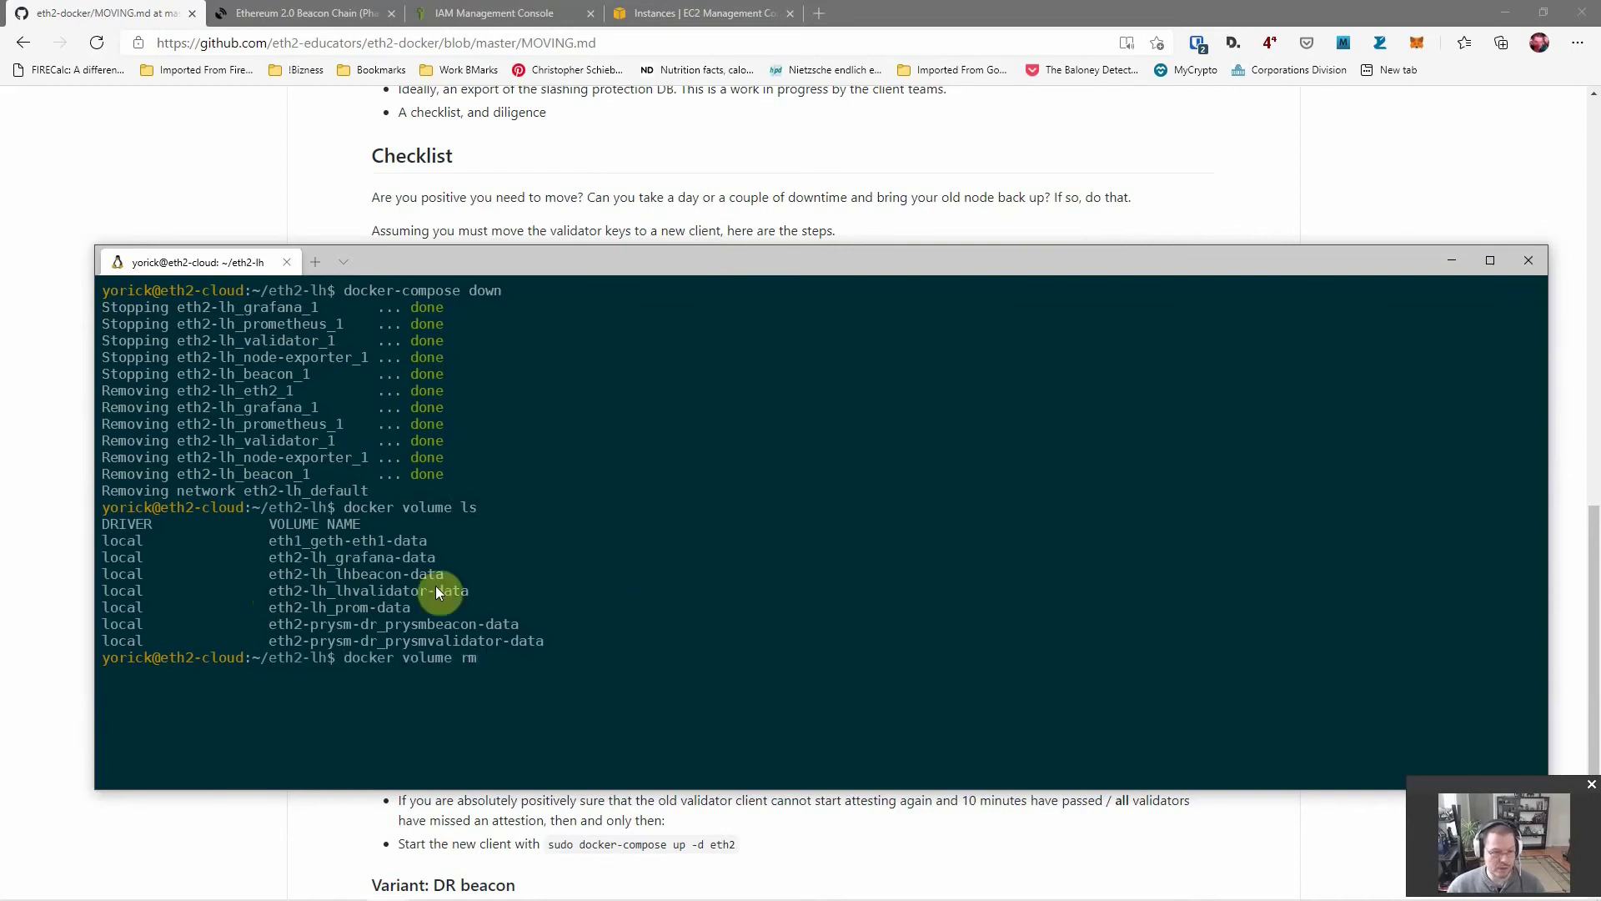
left_click_drag(268, 594, 468, 593)
right_click(557, 553)
right_click(577, 542)
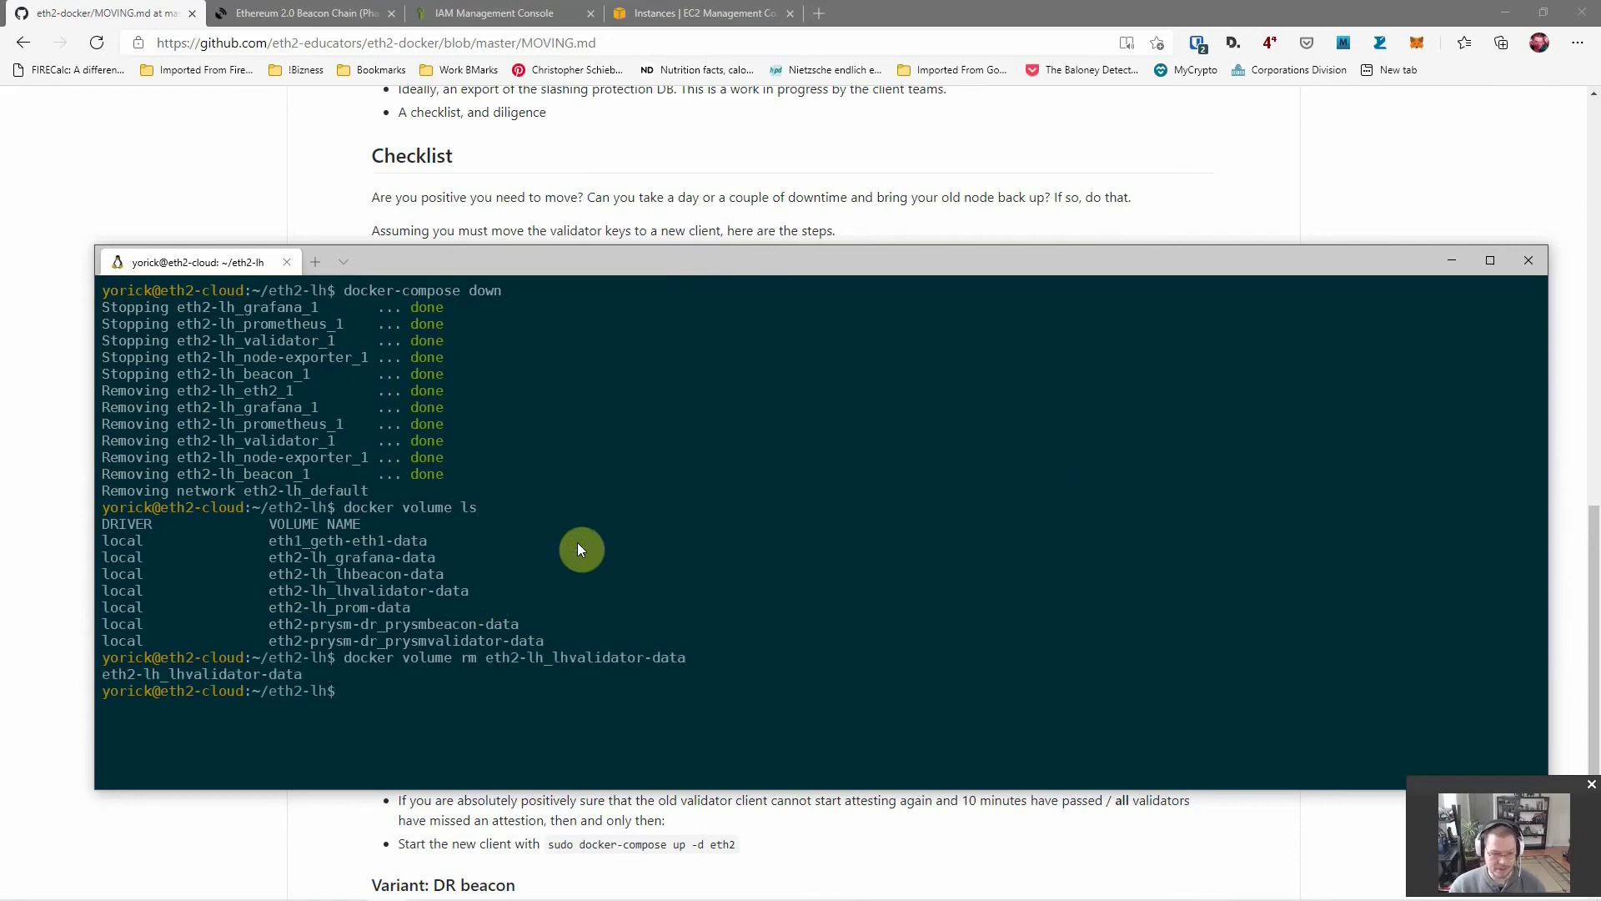
type("docker-co")
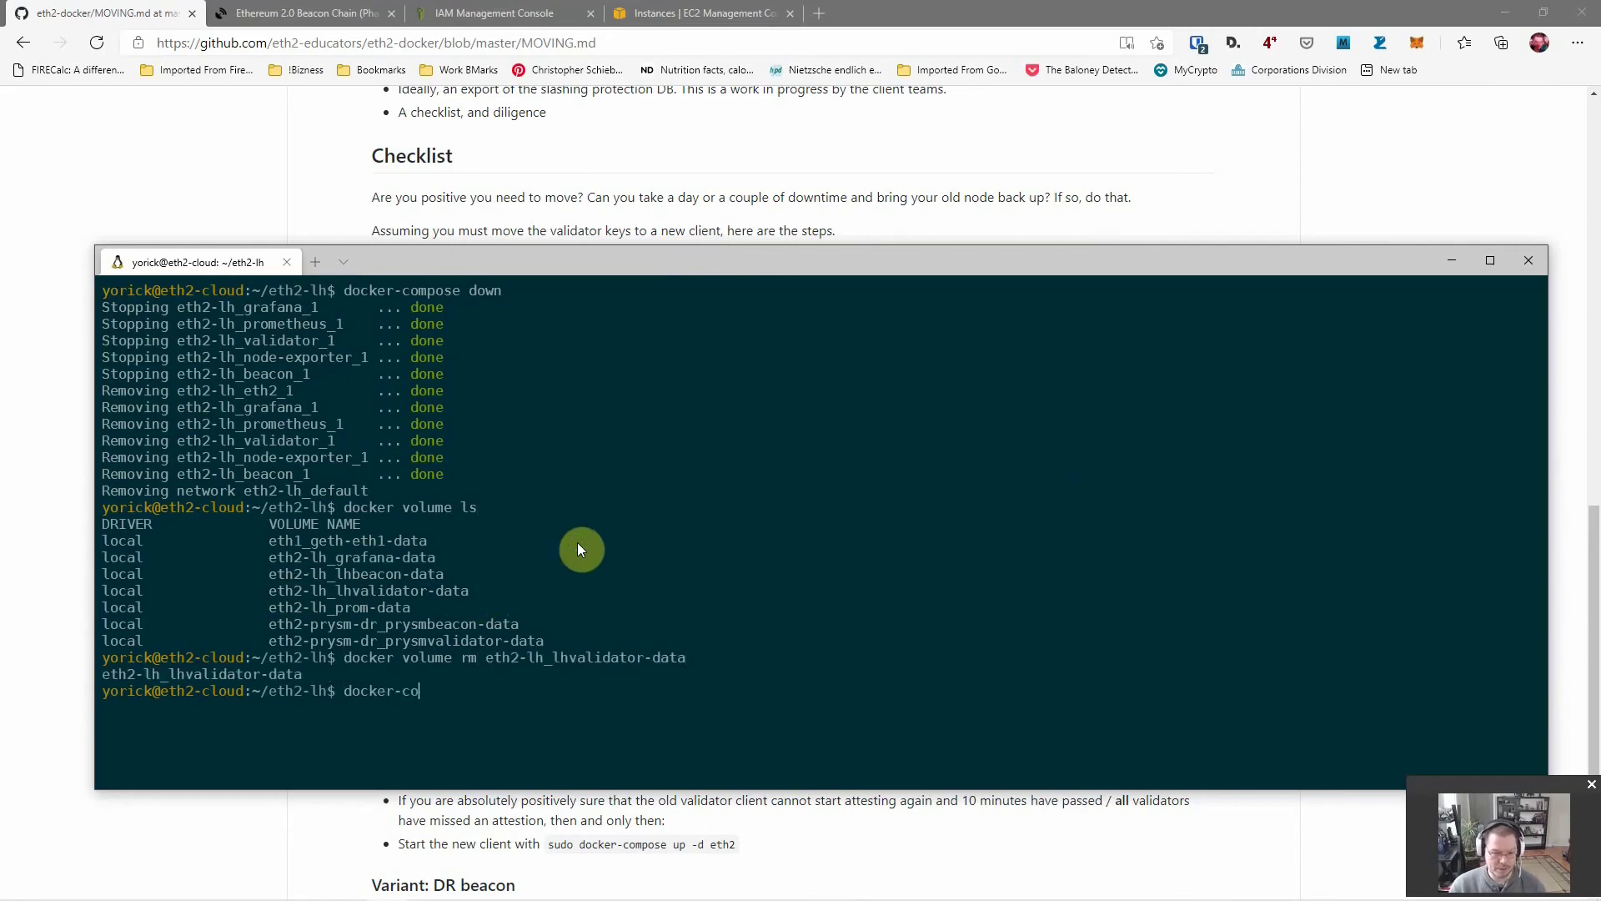
type("mpose up -d e")
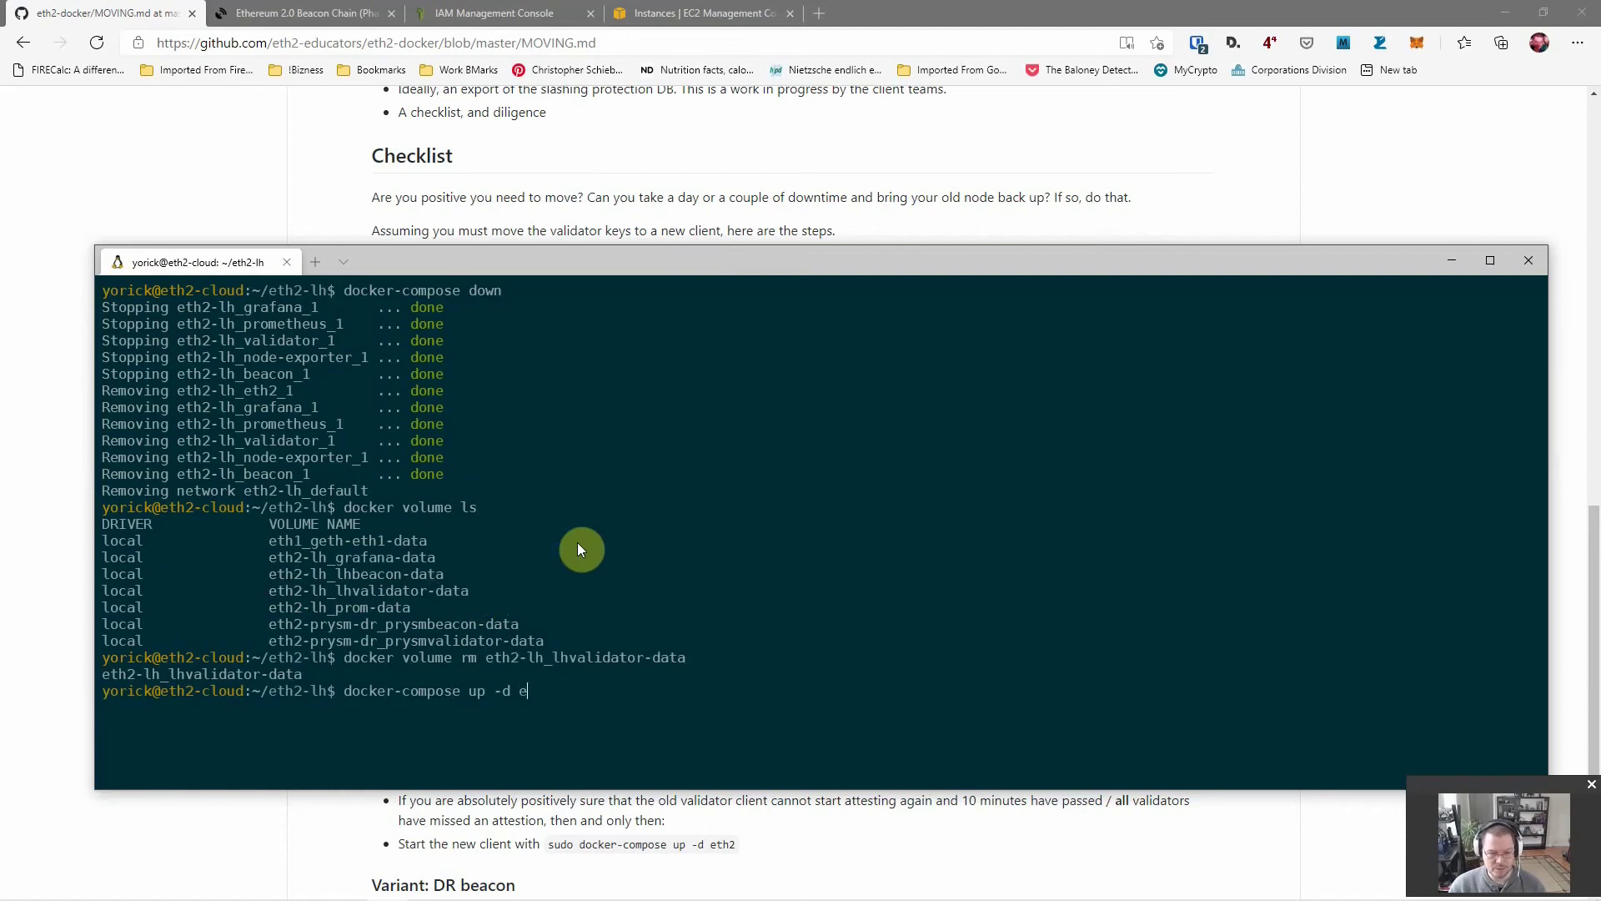
type("th2")
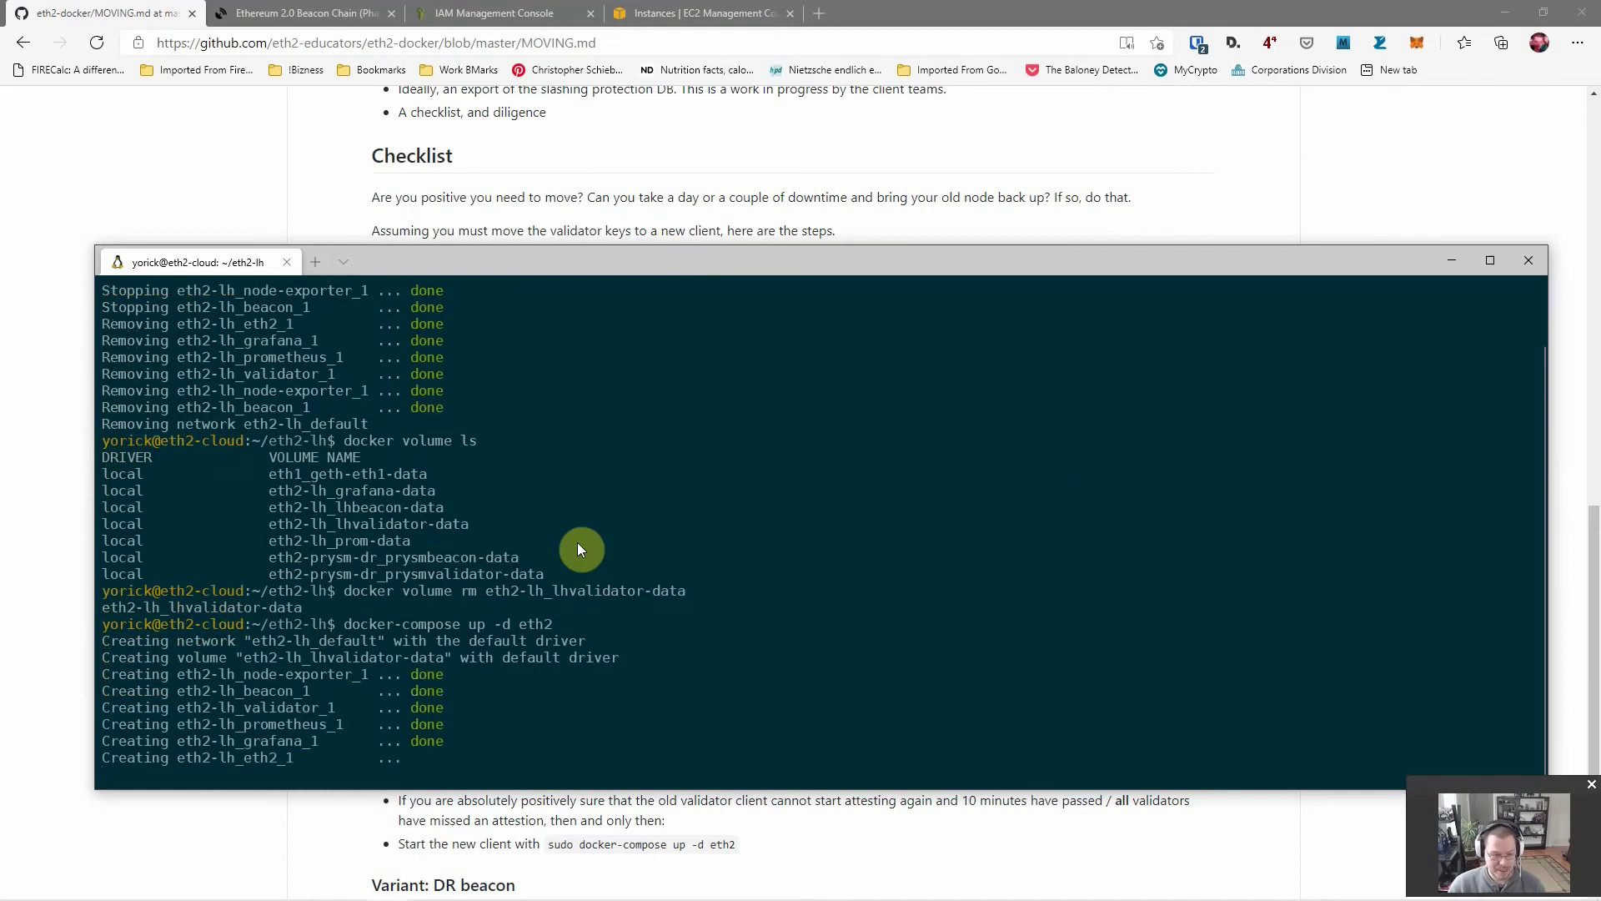
- Follow the old validator's logs with docker-compose logs -f validator, showing 0 voting validators
type("dpoc")
key("BackSpace")
key("BackSpace")
key("BackSpace")
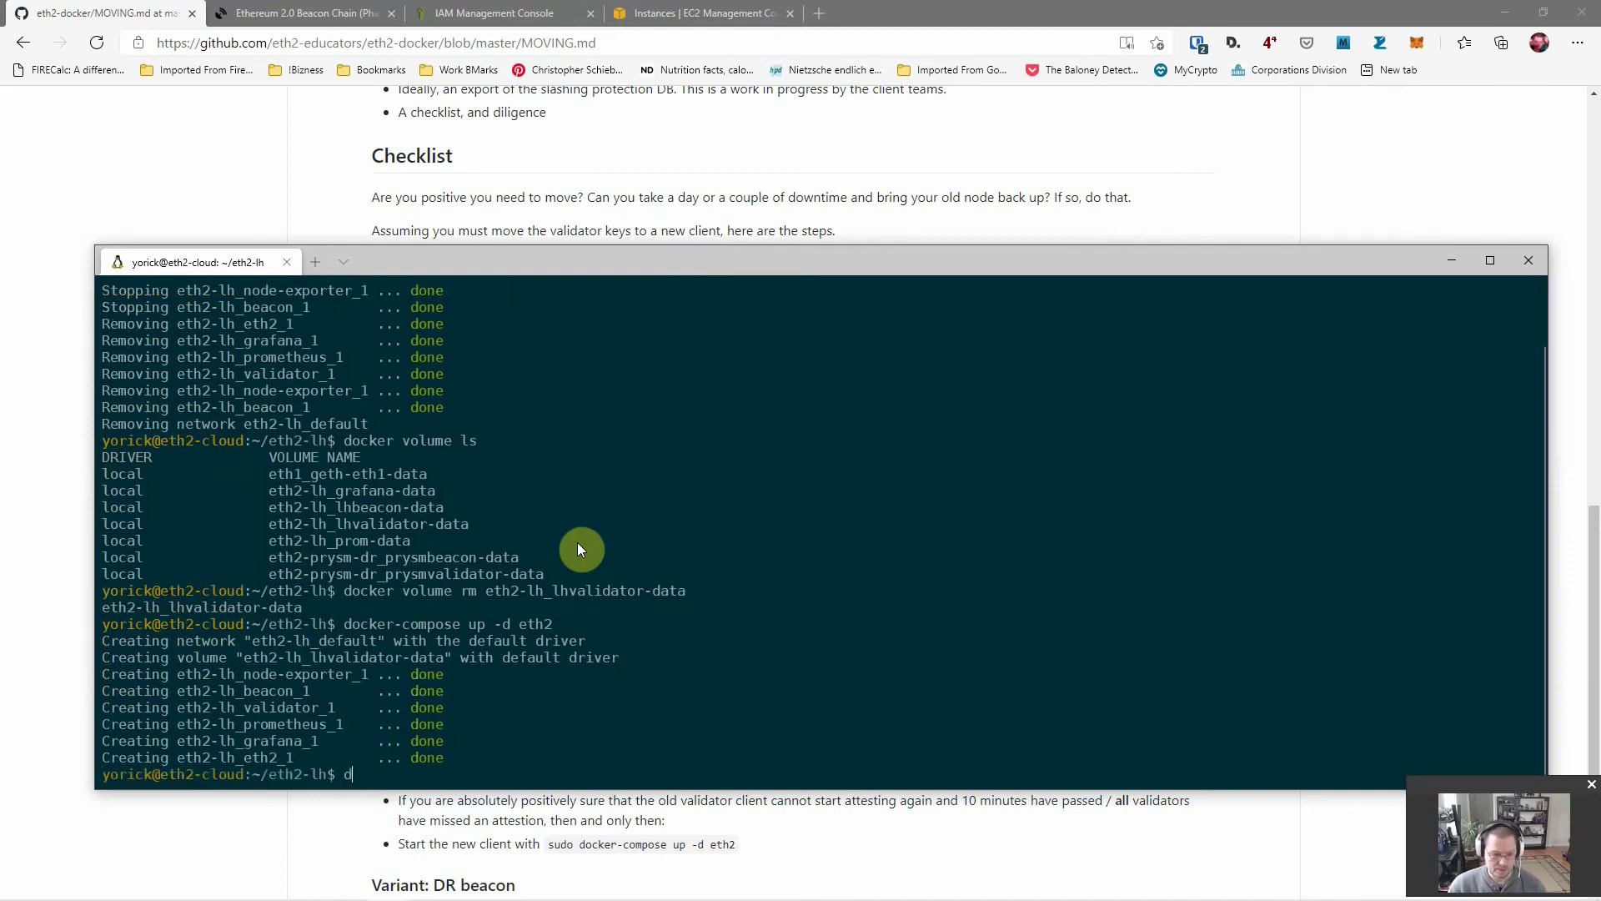
type("ocker-compose lo")
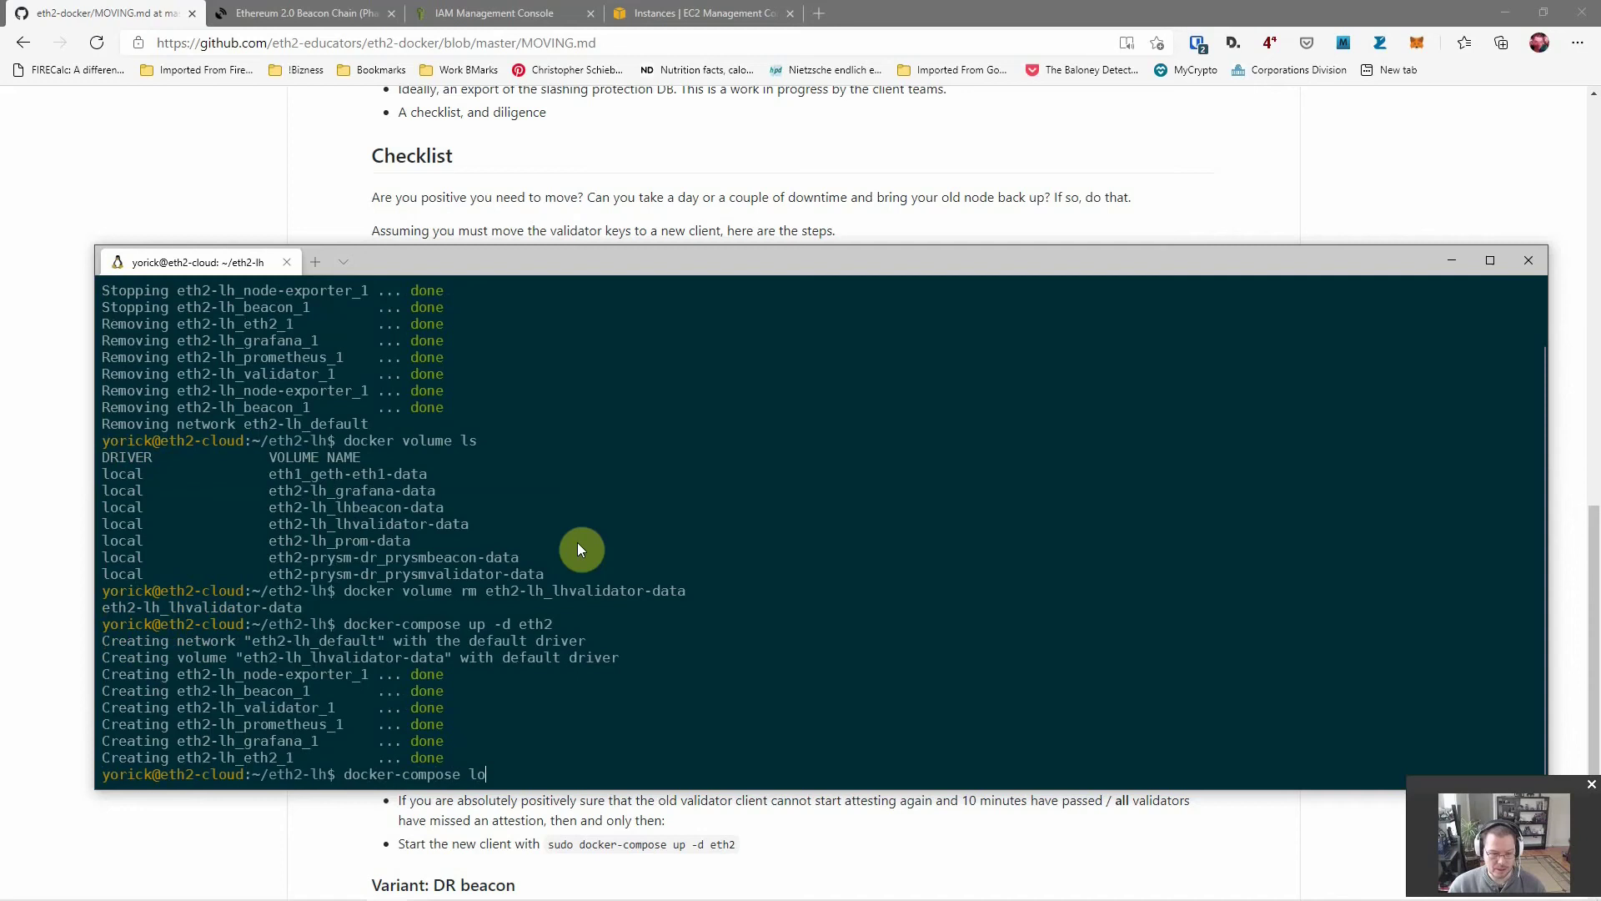
type("gs -f validator")
key("Return")
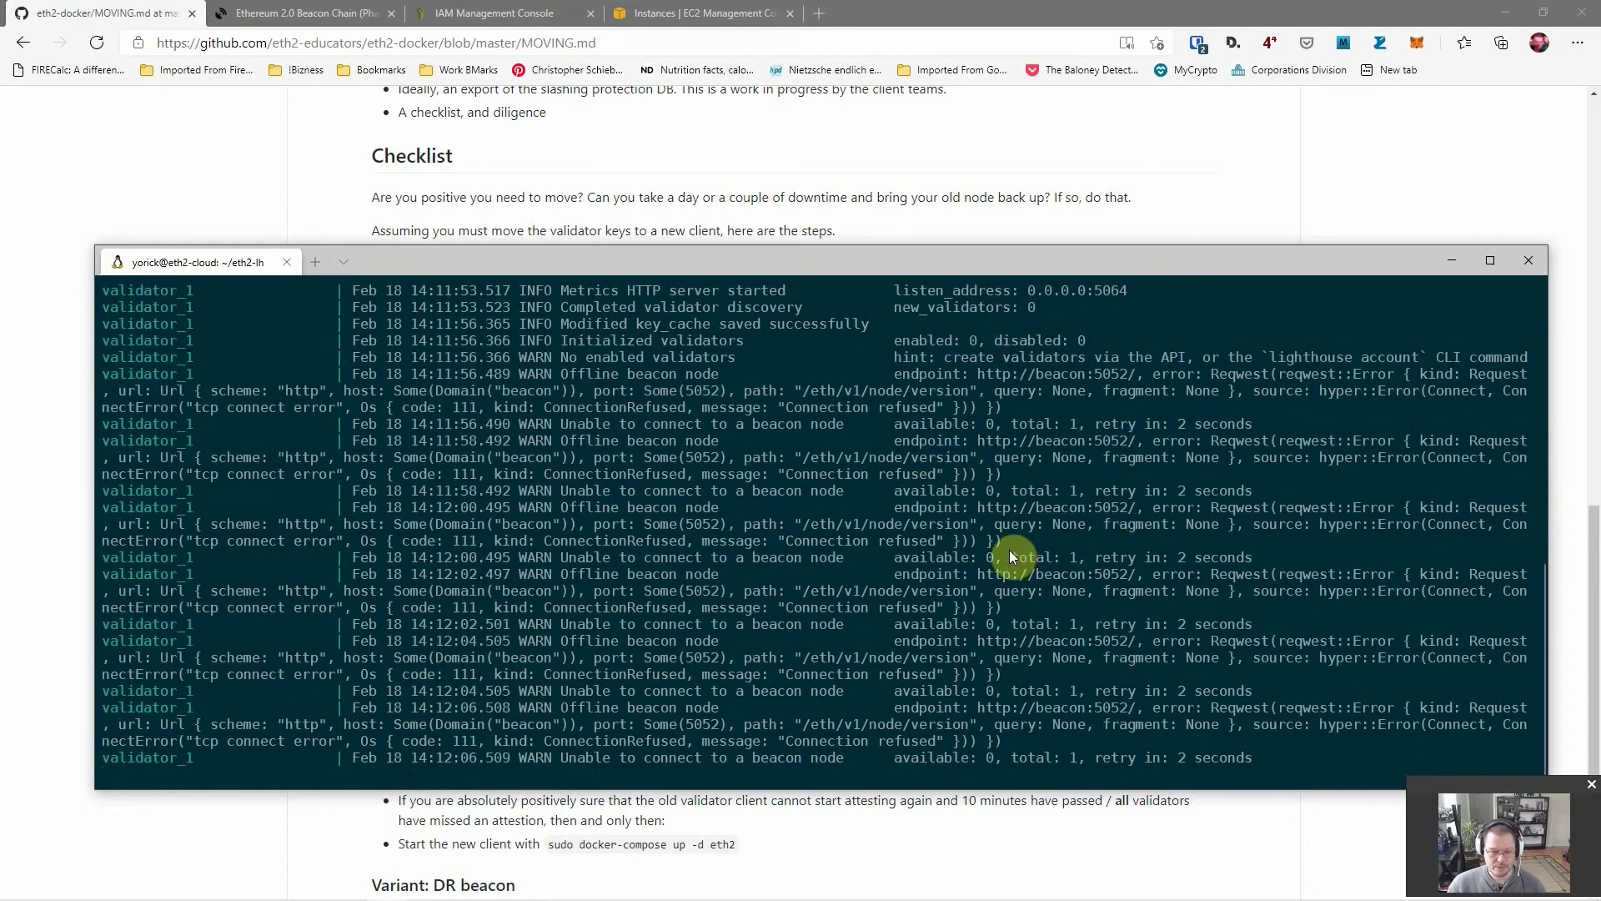
scroll(1012, 547, "up", 5)
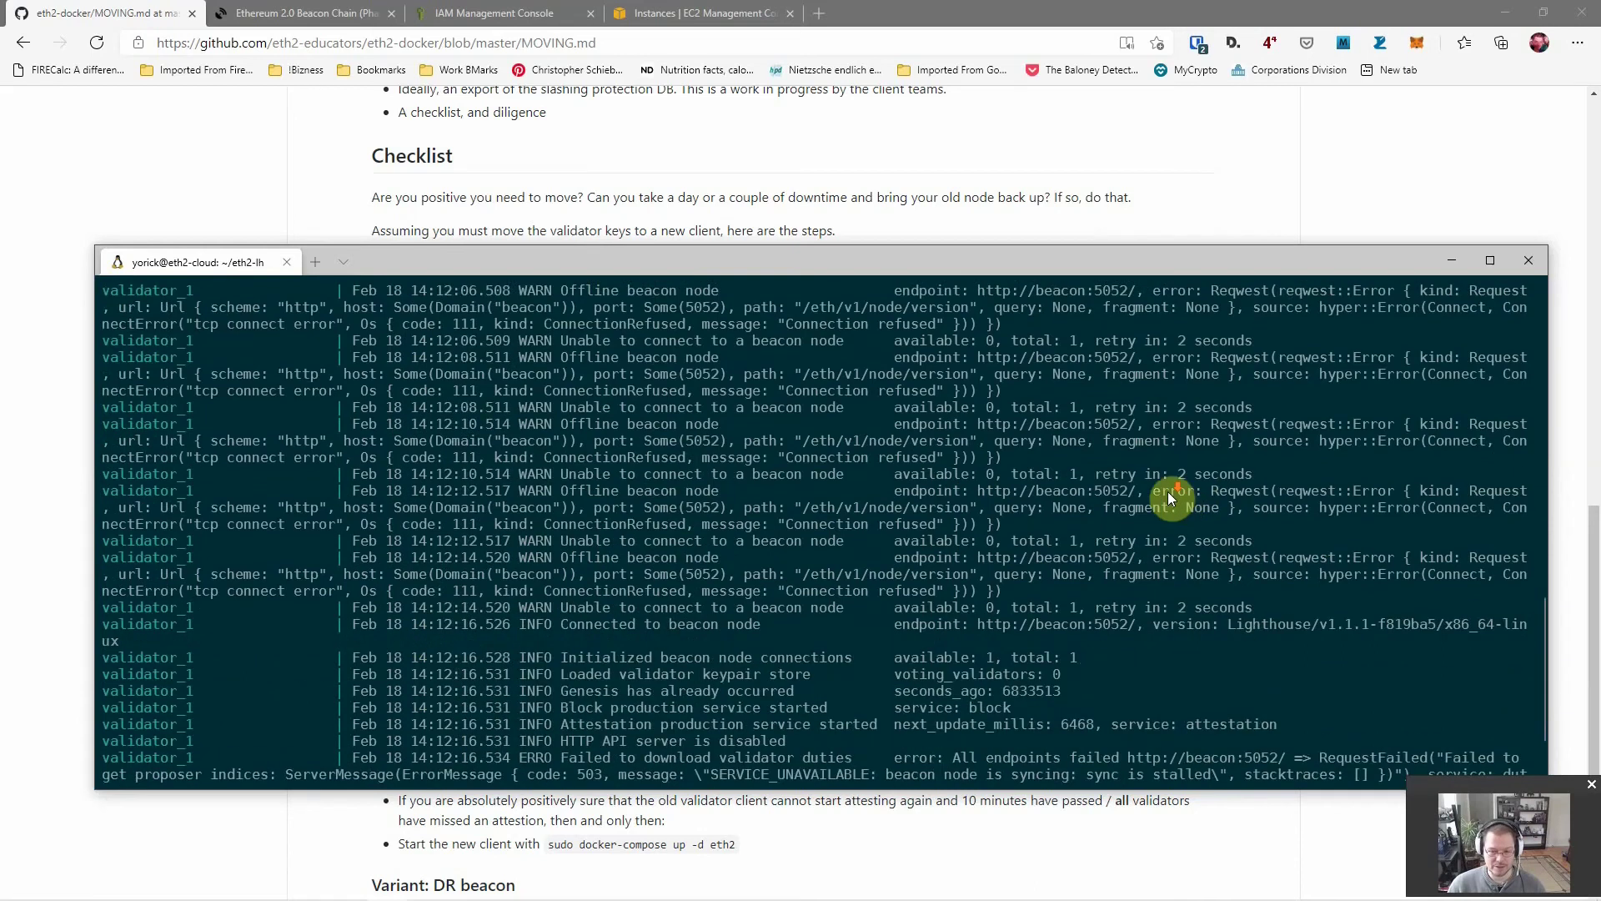
- Stop the log follow and take the eth2-lh containers down with docker-compose down
key("ctrl+c")
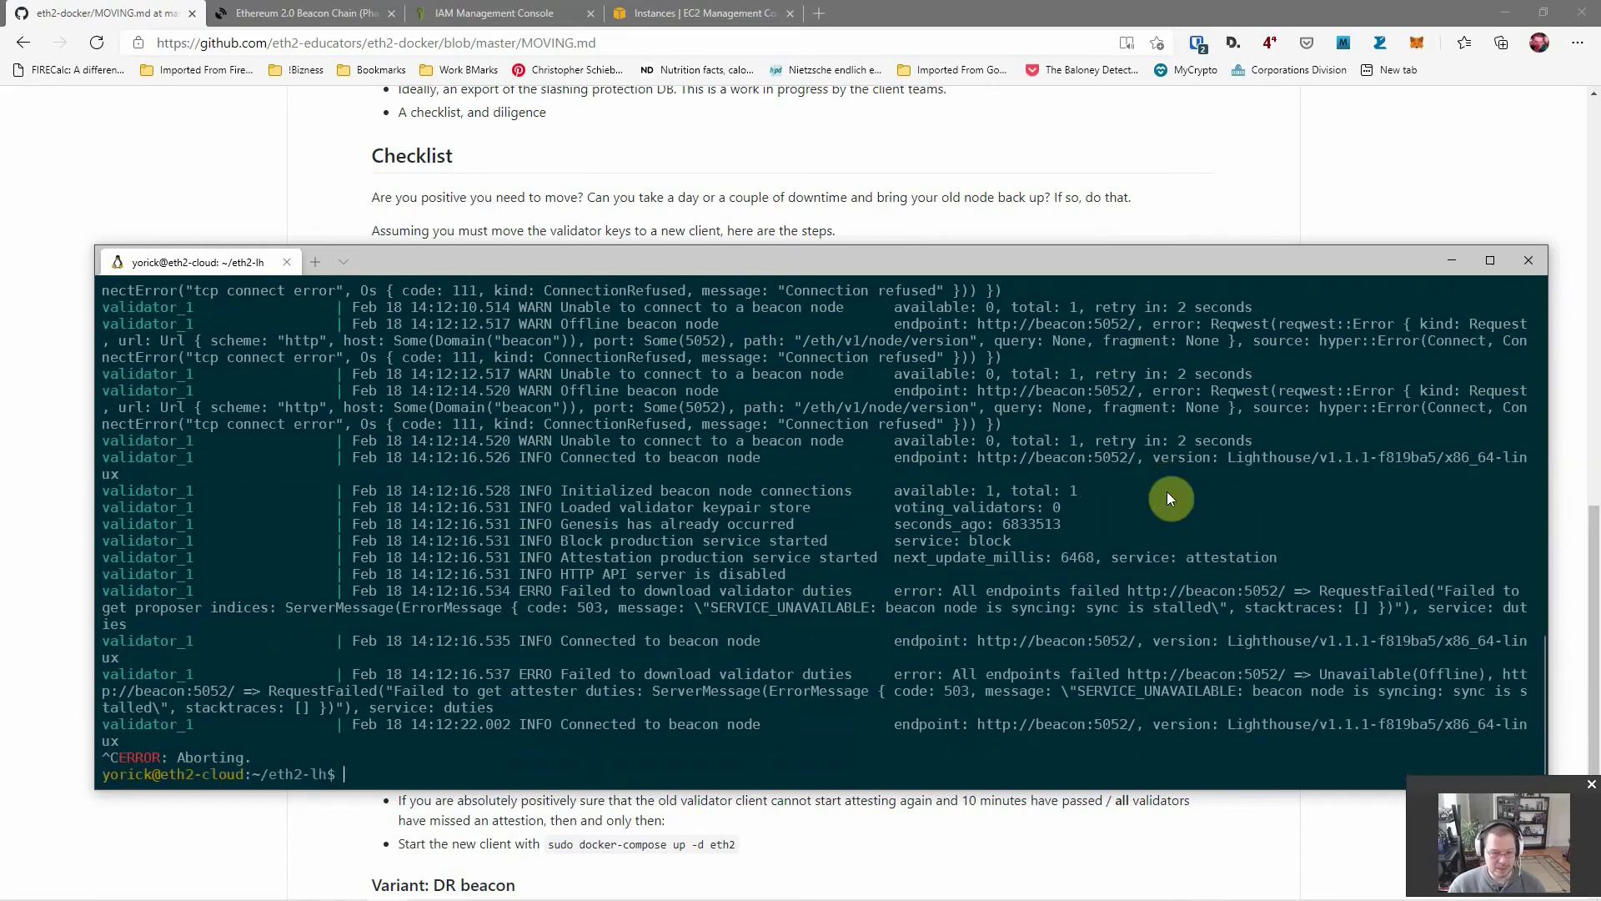
type("docker")
type("-co")
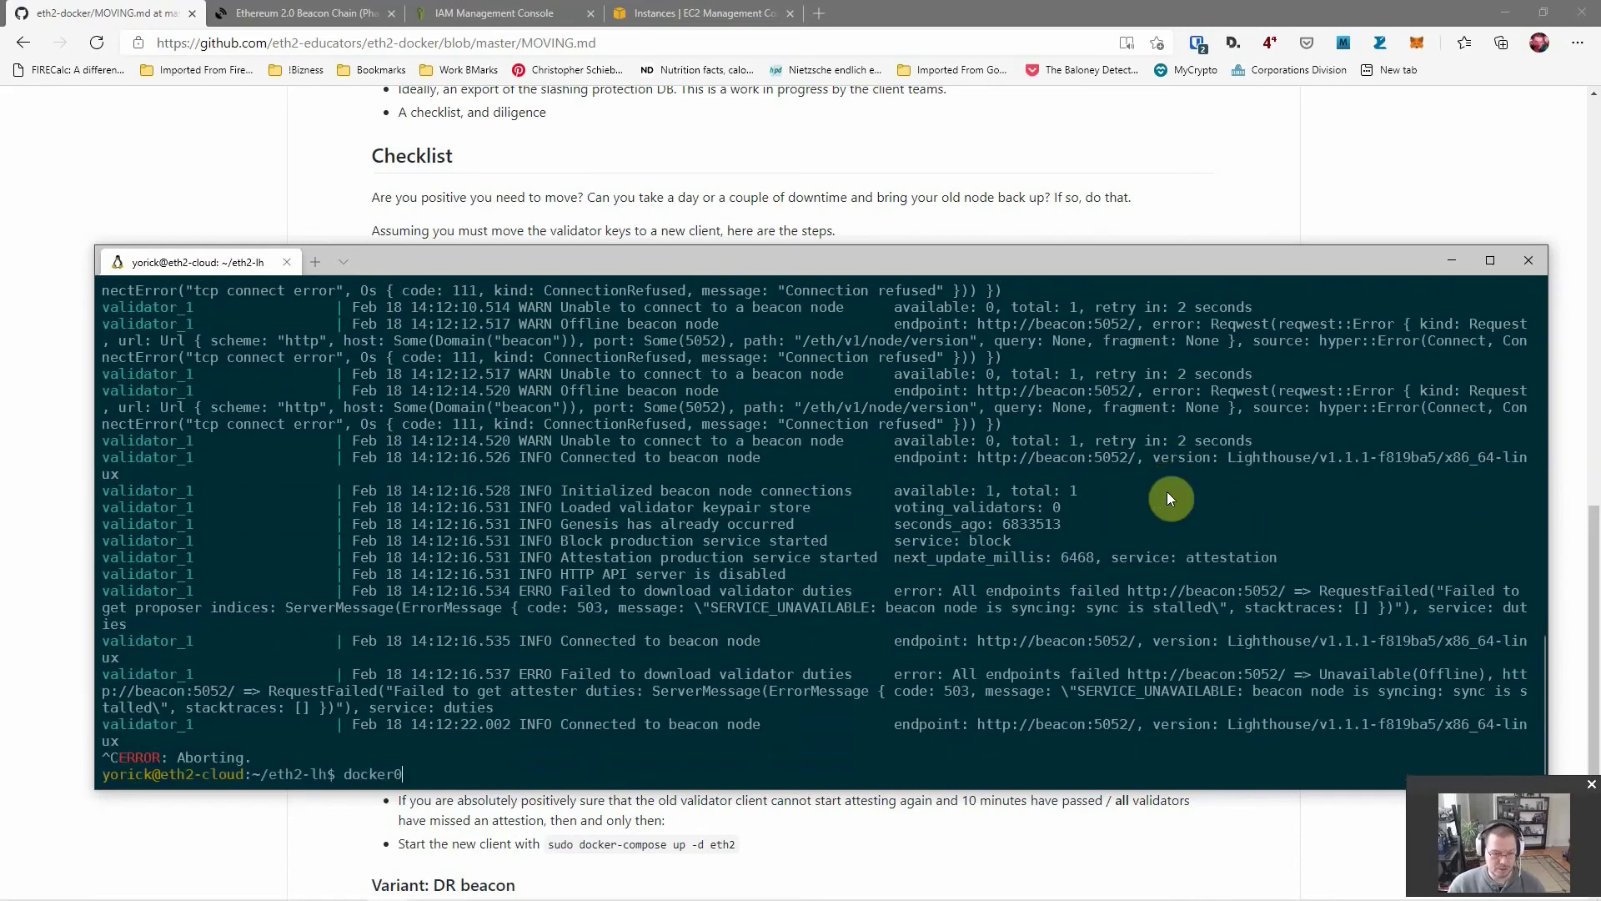
key("BackSpace")
key("BackSpace")
type("compose down")
key("Return")
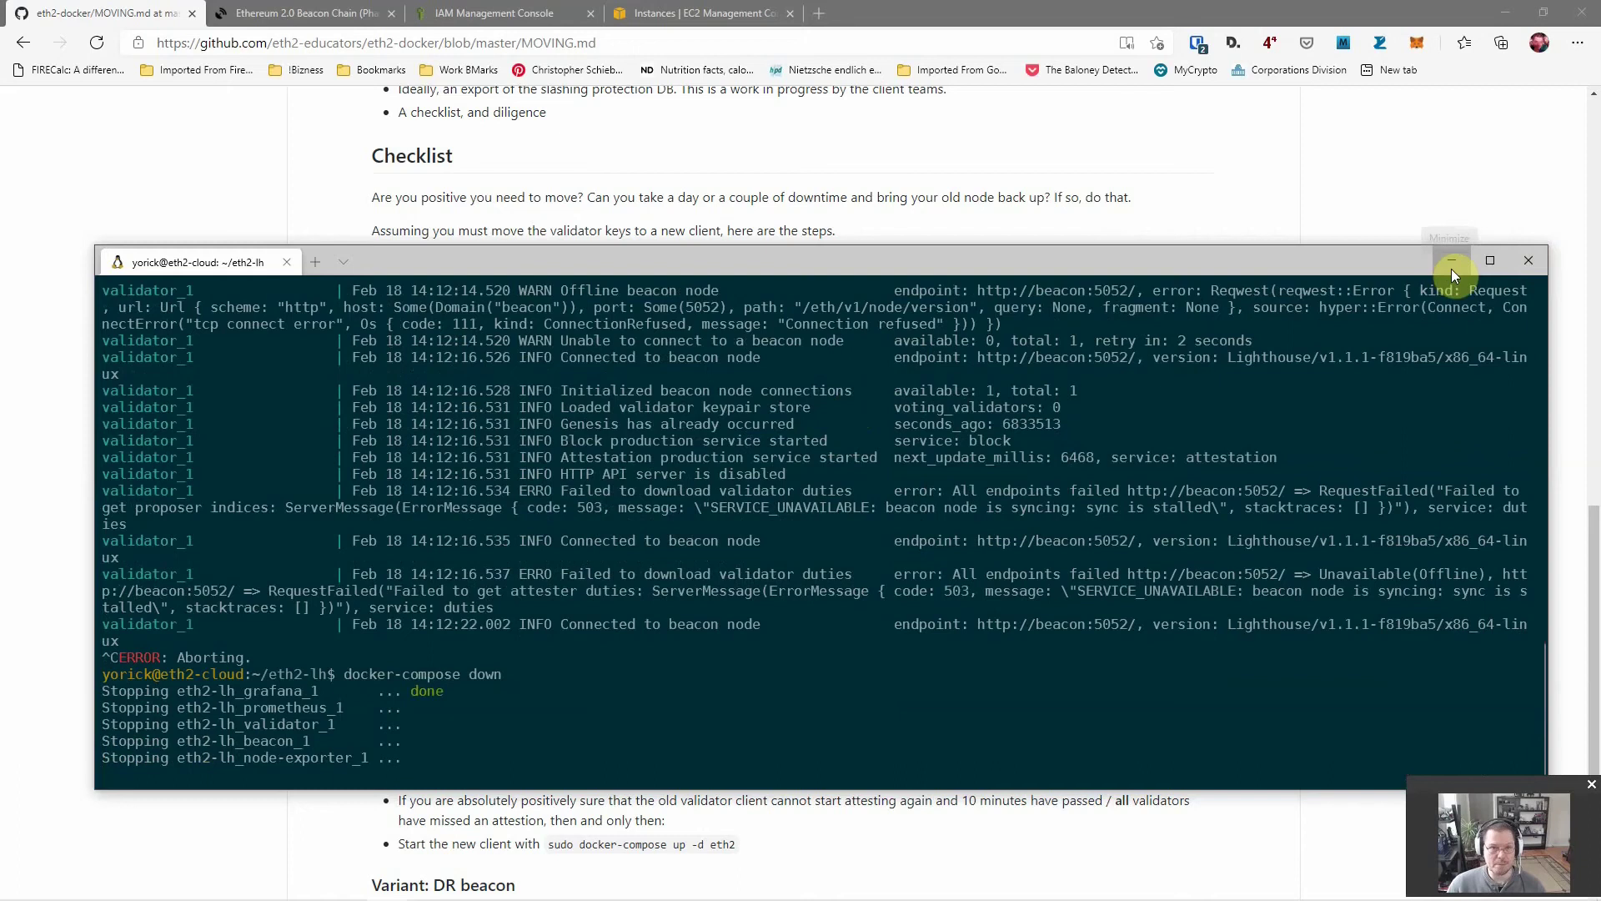
mouse_move(475, 886)
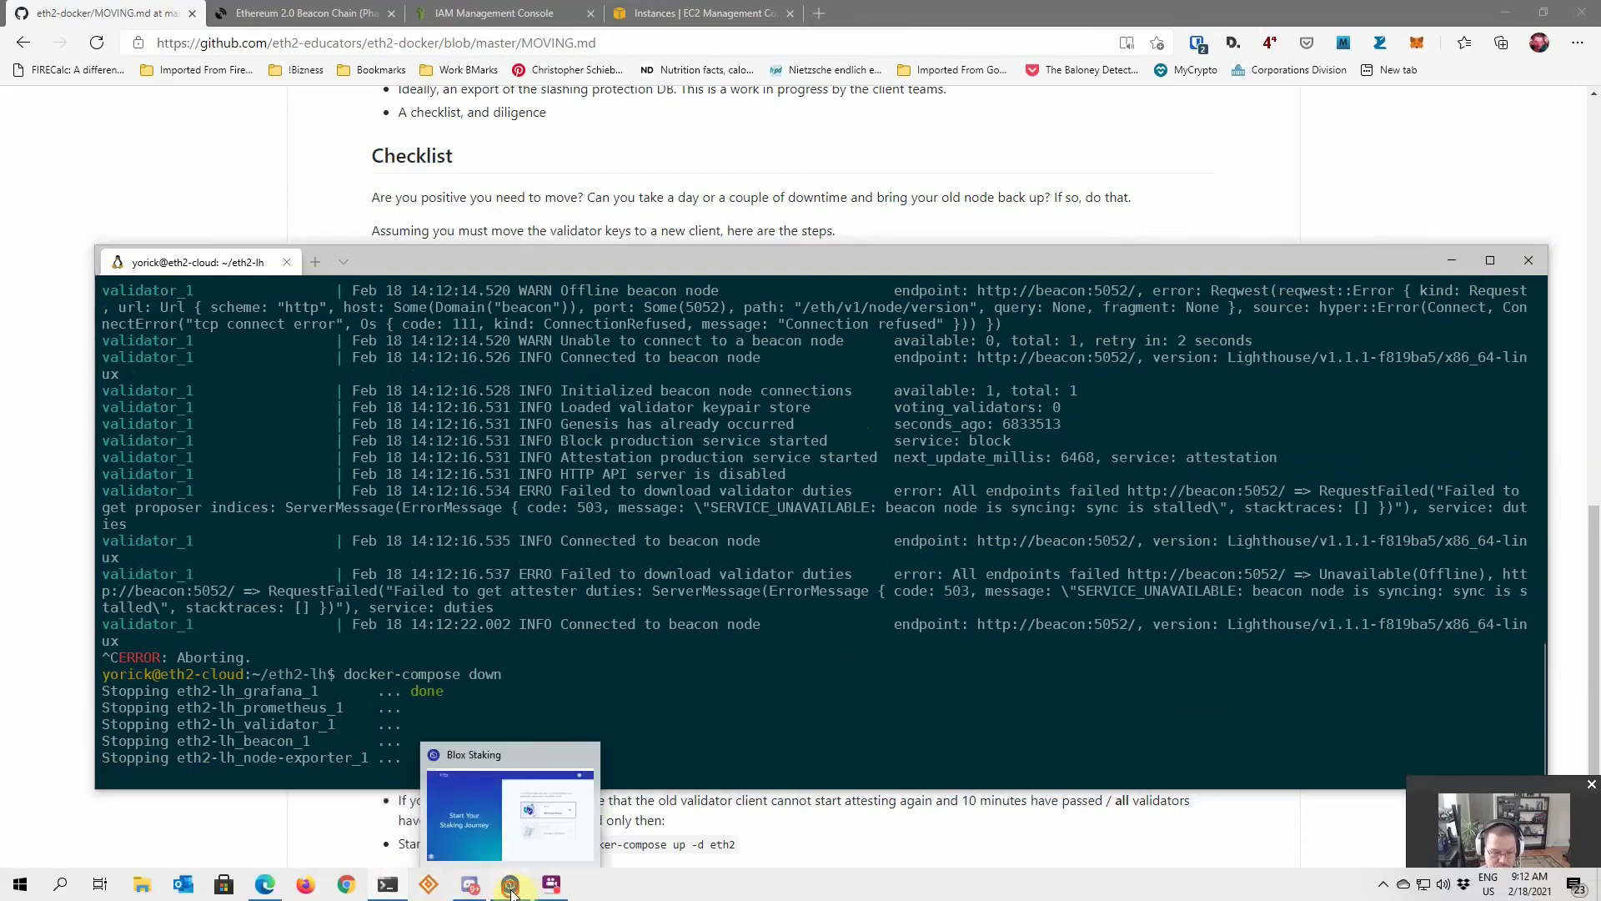
- Start Blox Staking's Step 1 KeyVault Setup with Amazon Web Services as the cloud provider
left_click(511, 889)
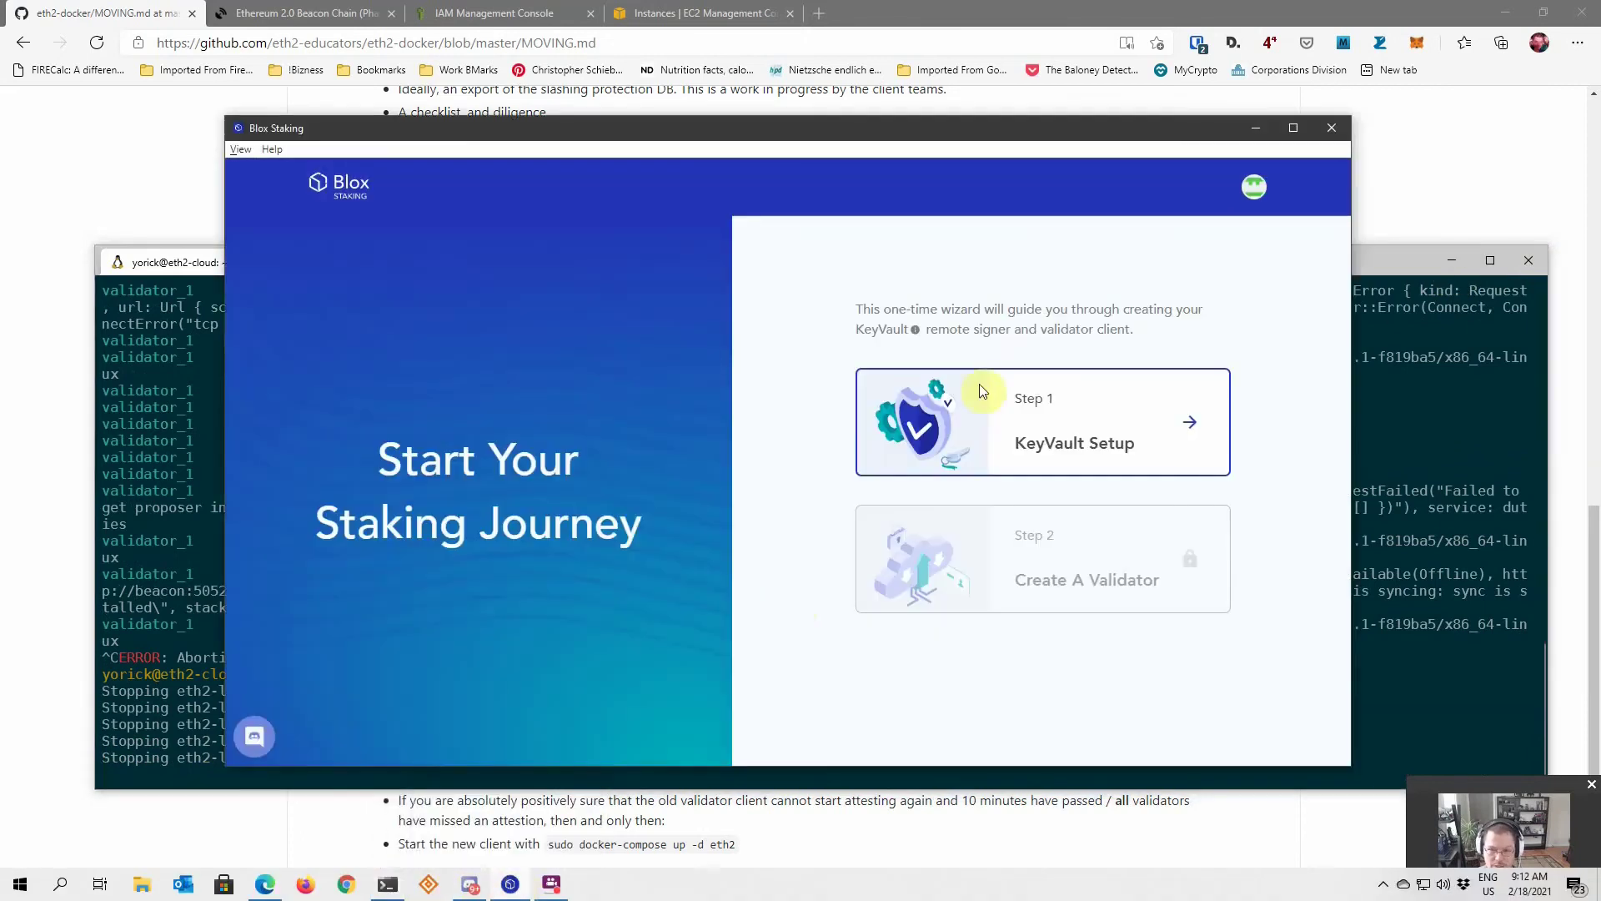
left_click(1032, 410)
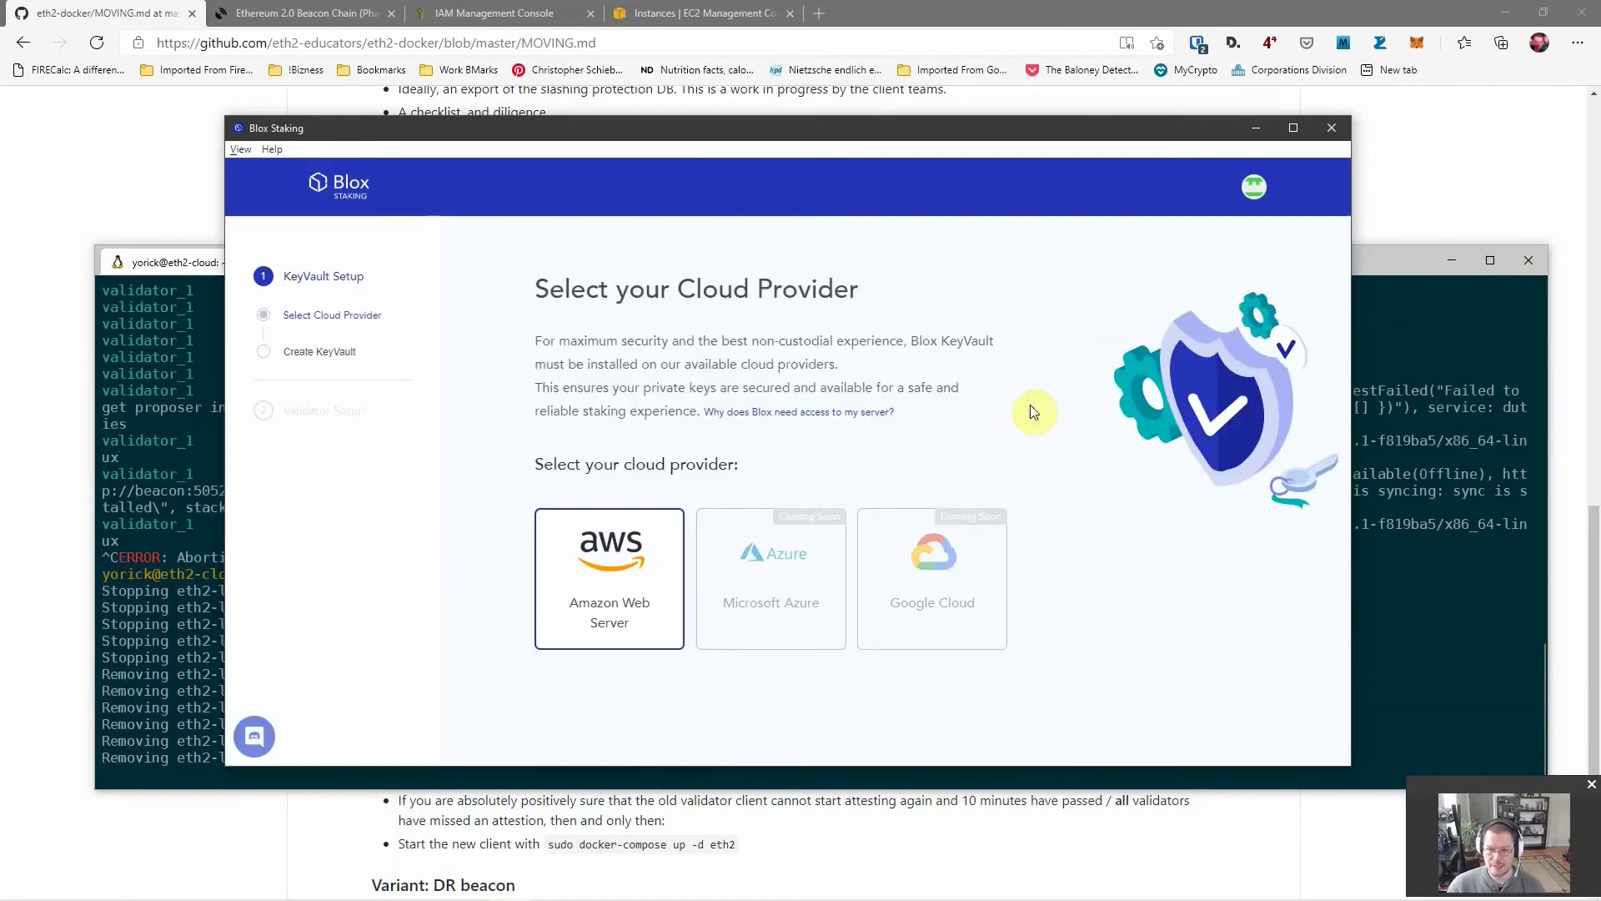
left_click(607, 581)
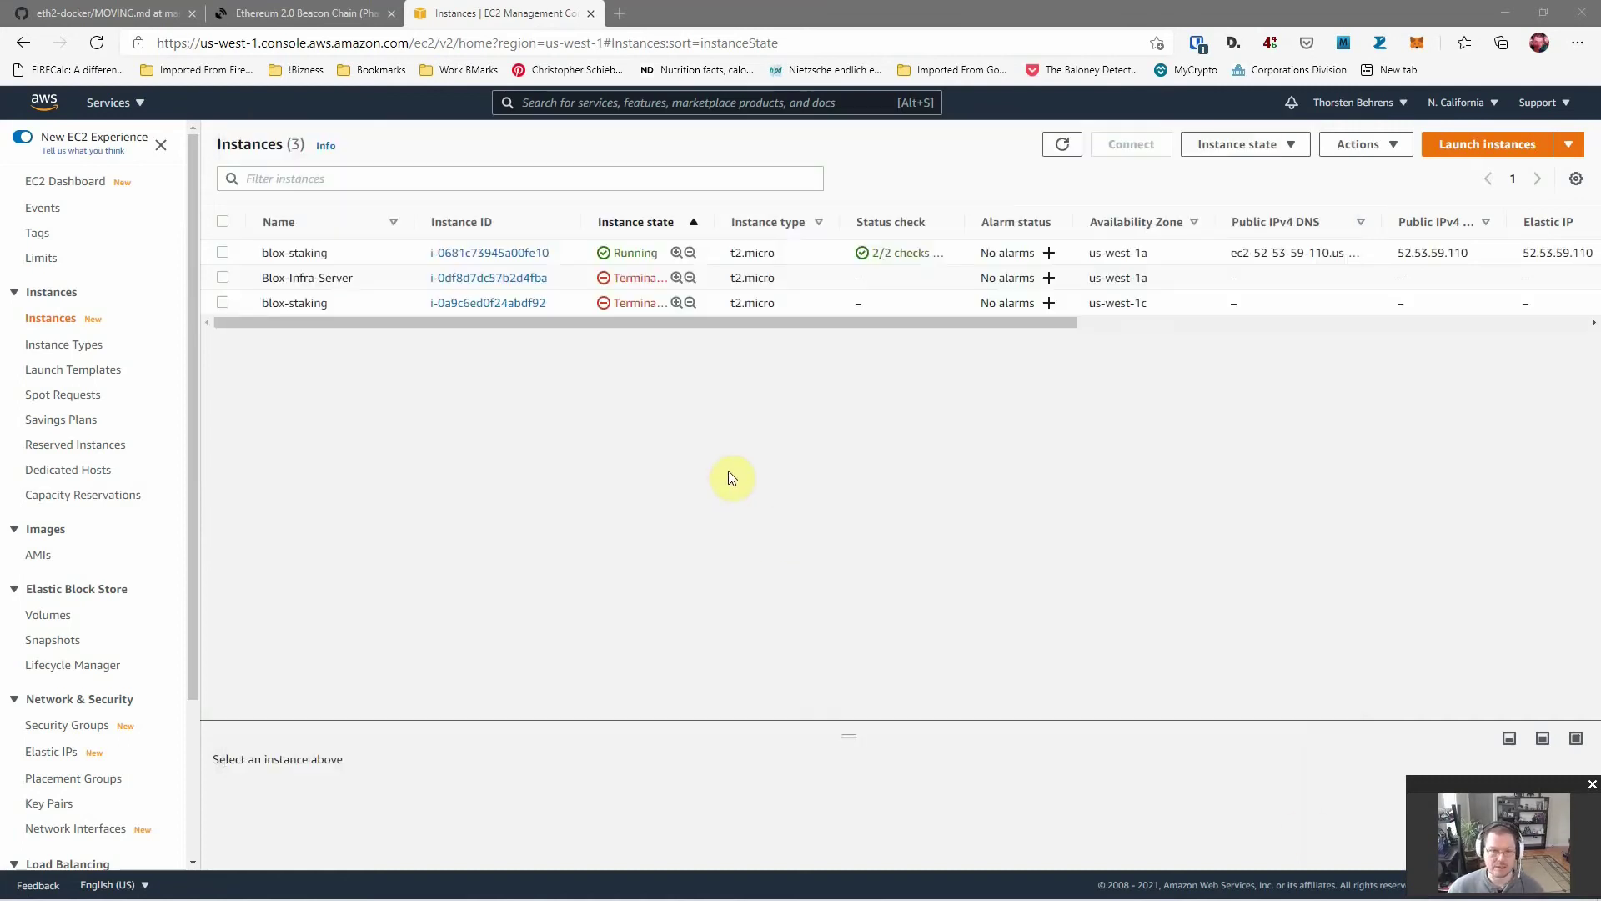
- Check EC2 Security Groups, then Elastic IPs showing 52.53.59.110 on the blox-staking instance
mouse_move(271, 259)
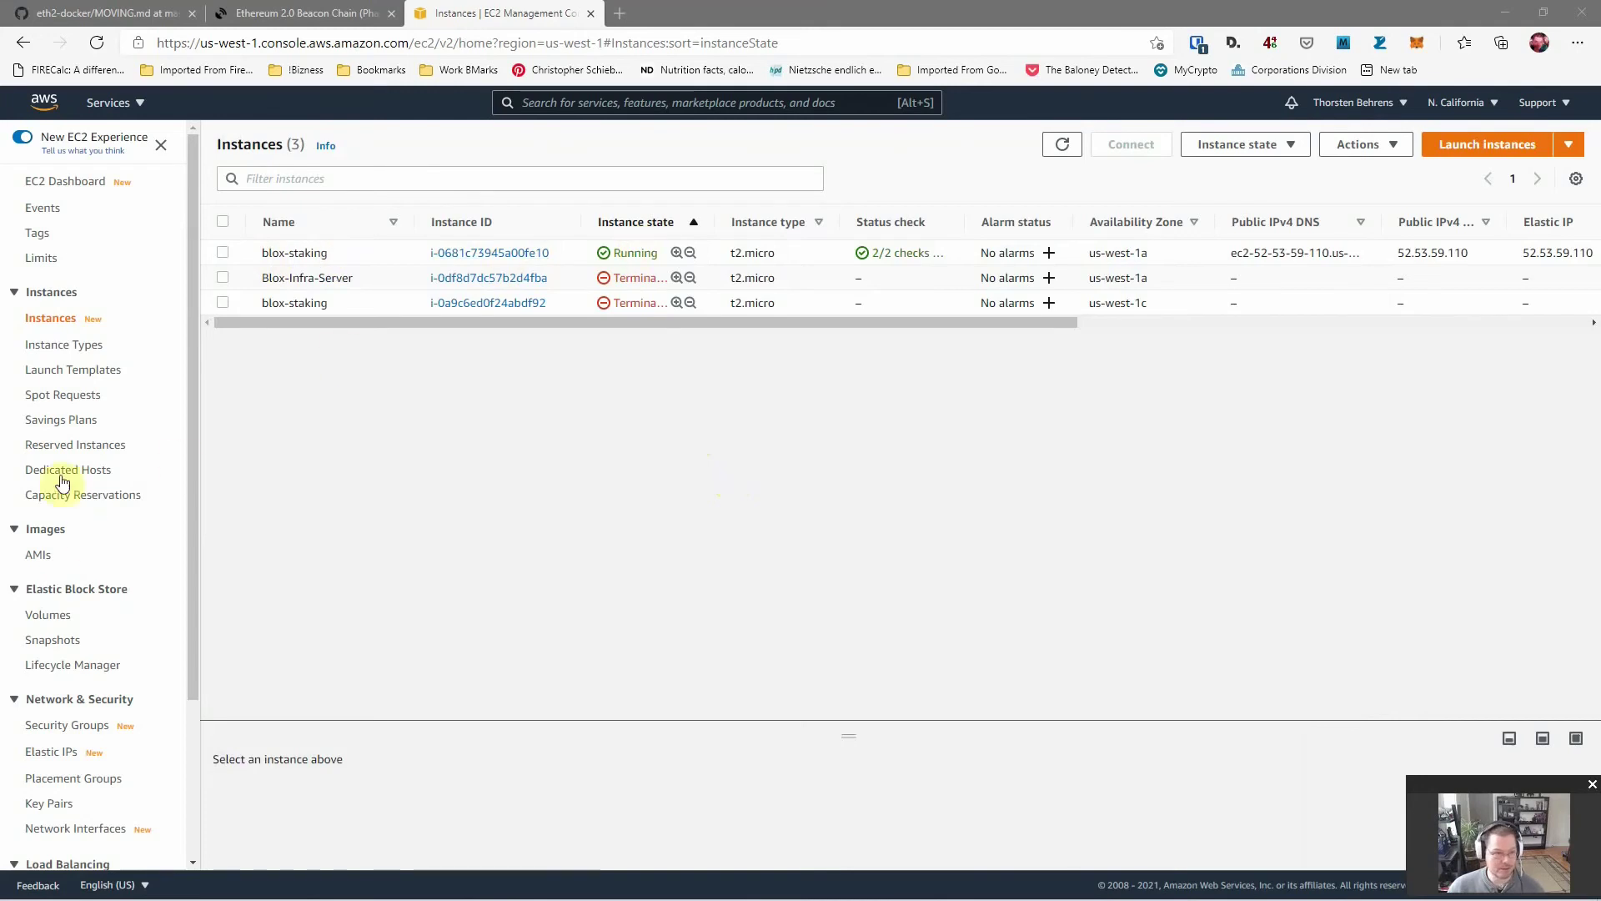
left_click(77, 732)
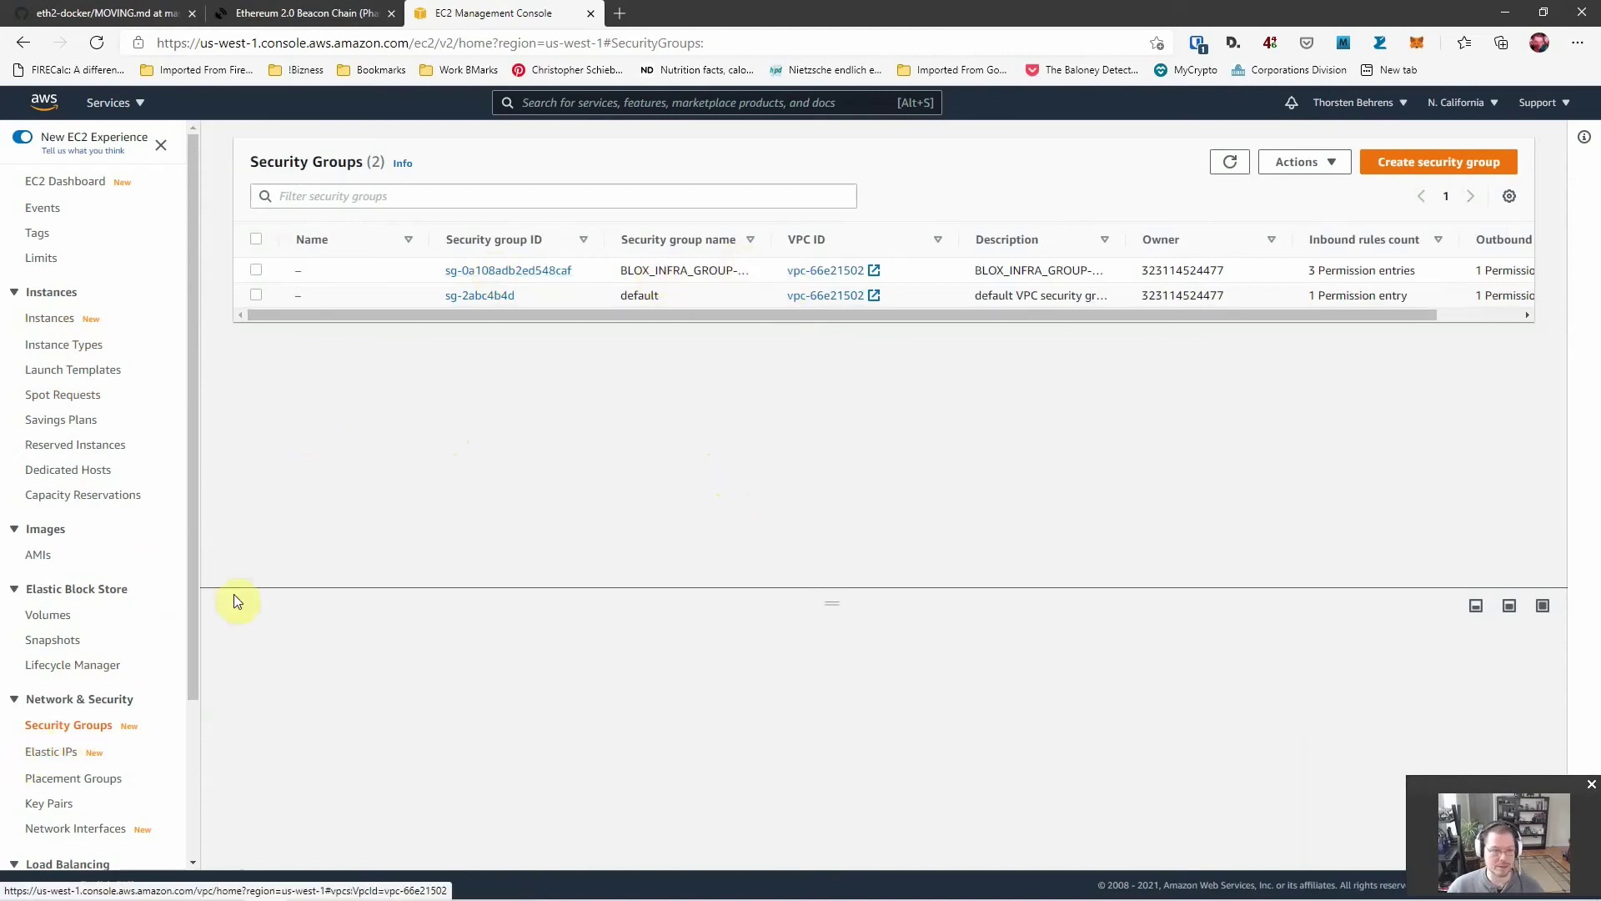
left_click(52, 751)
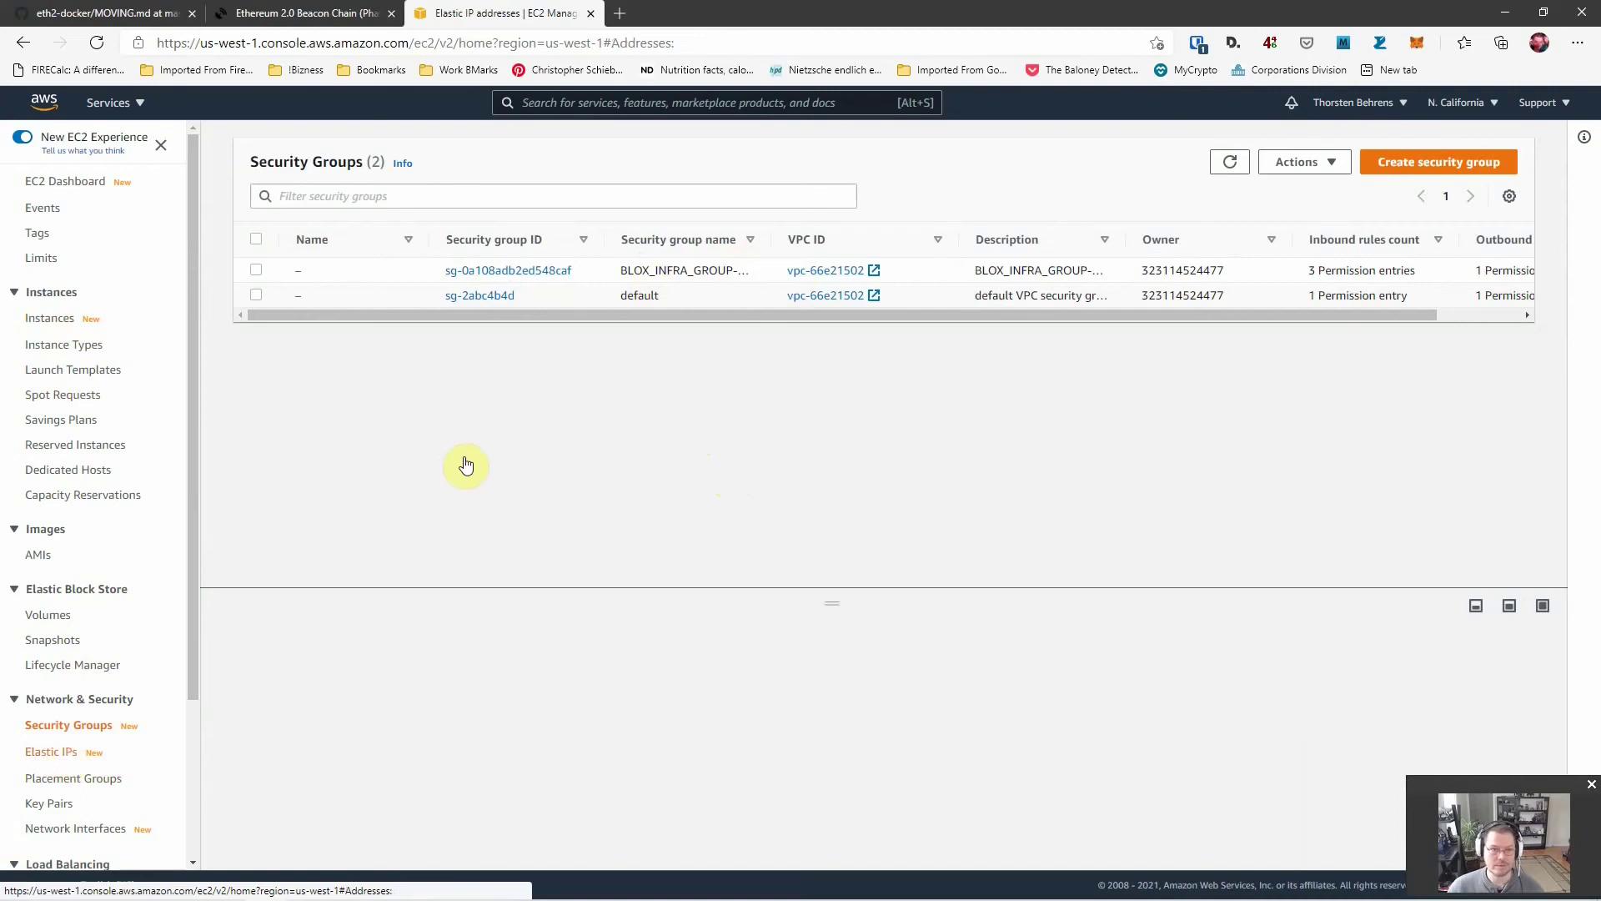
- Switch to the beaconcha.in validator page showing the missed attestation at epoch 17795
left_click(305, 13)
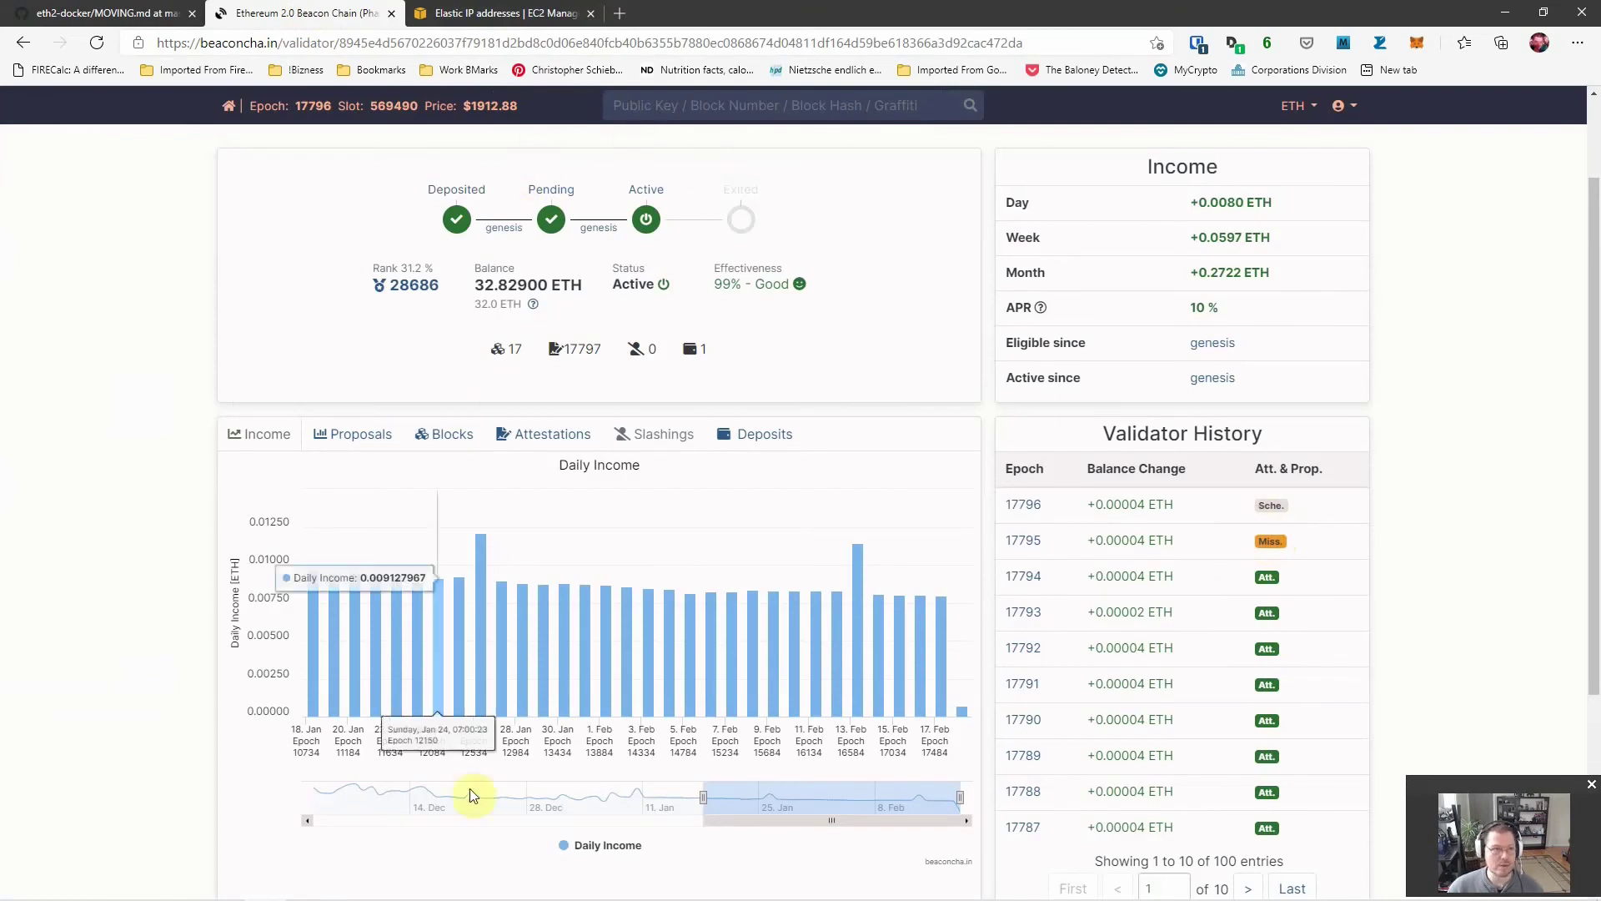
mouse_move(475, 892)
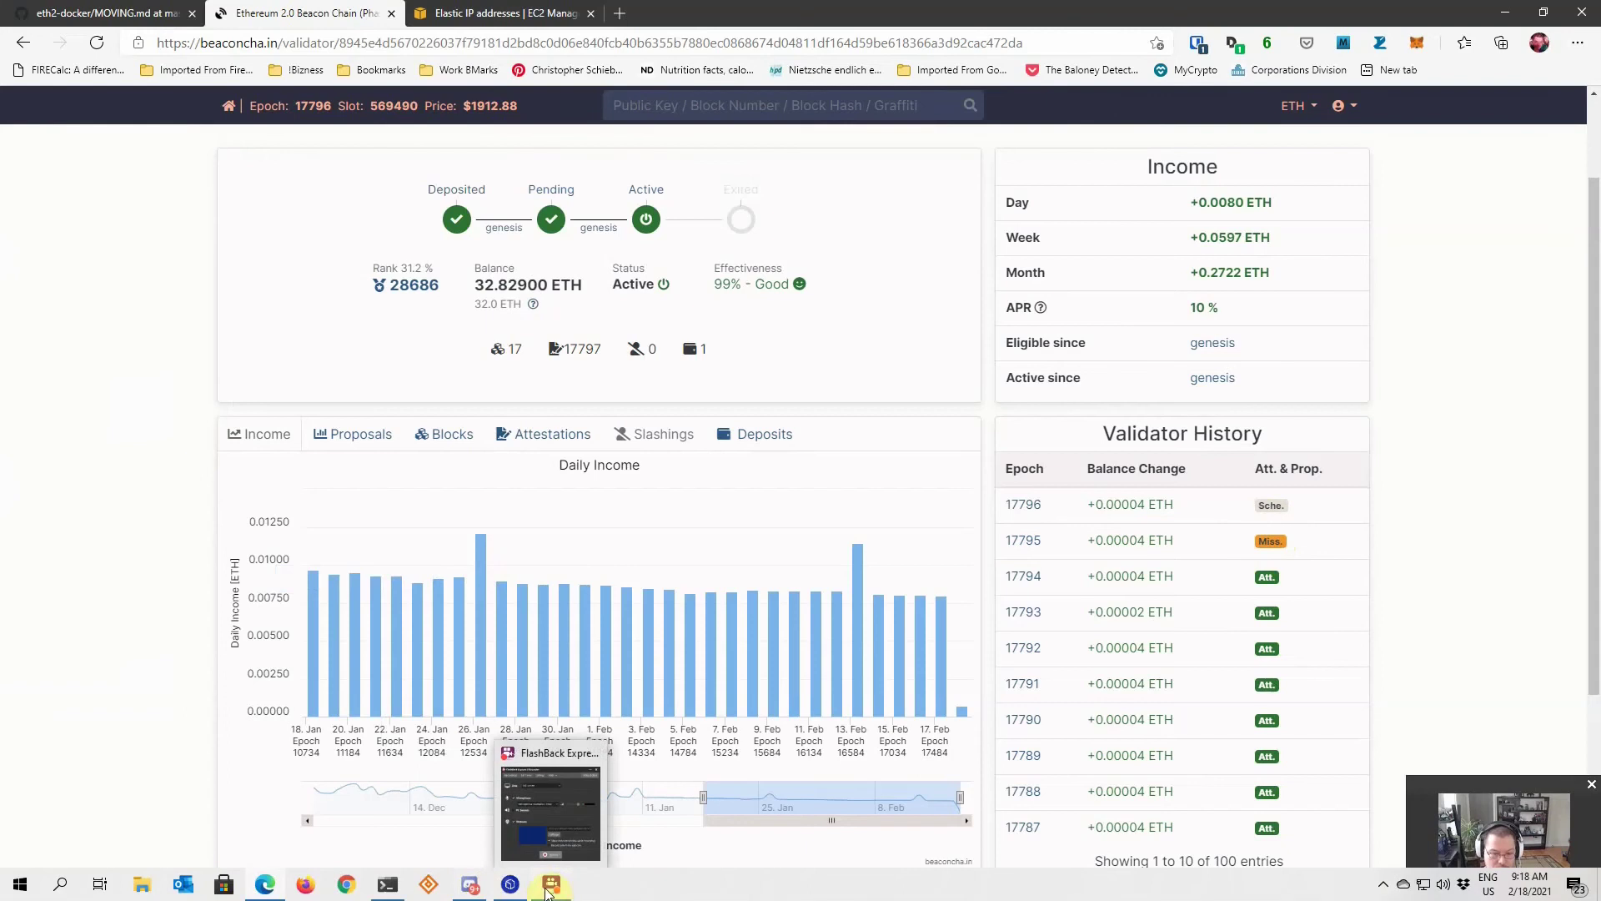
- In Blox Staking, choose Create a Validator, then Import Seed, and focus the empty seed box
left_click(511, 884)
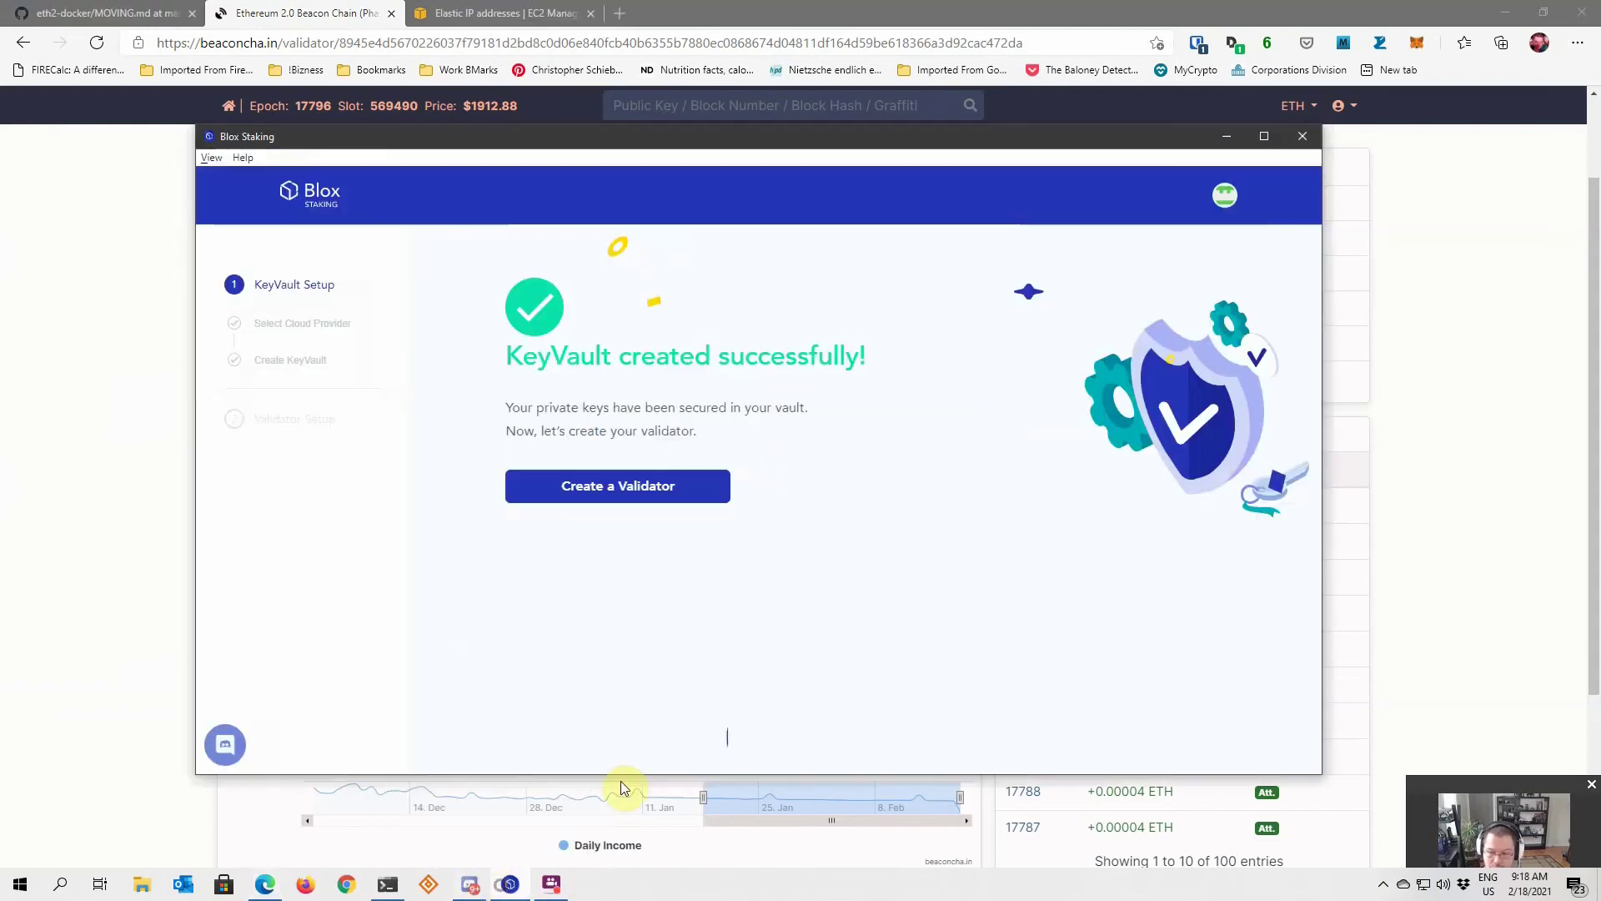
left_click(627, 492)
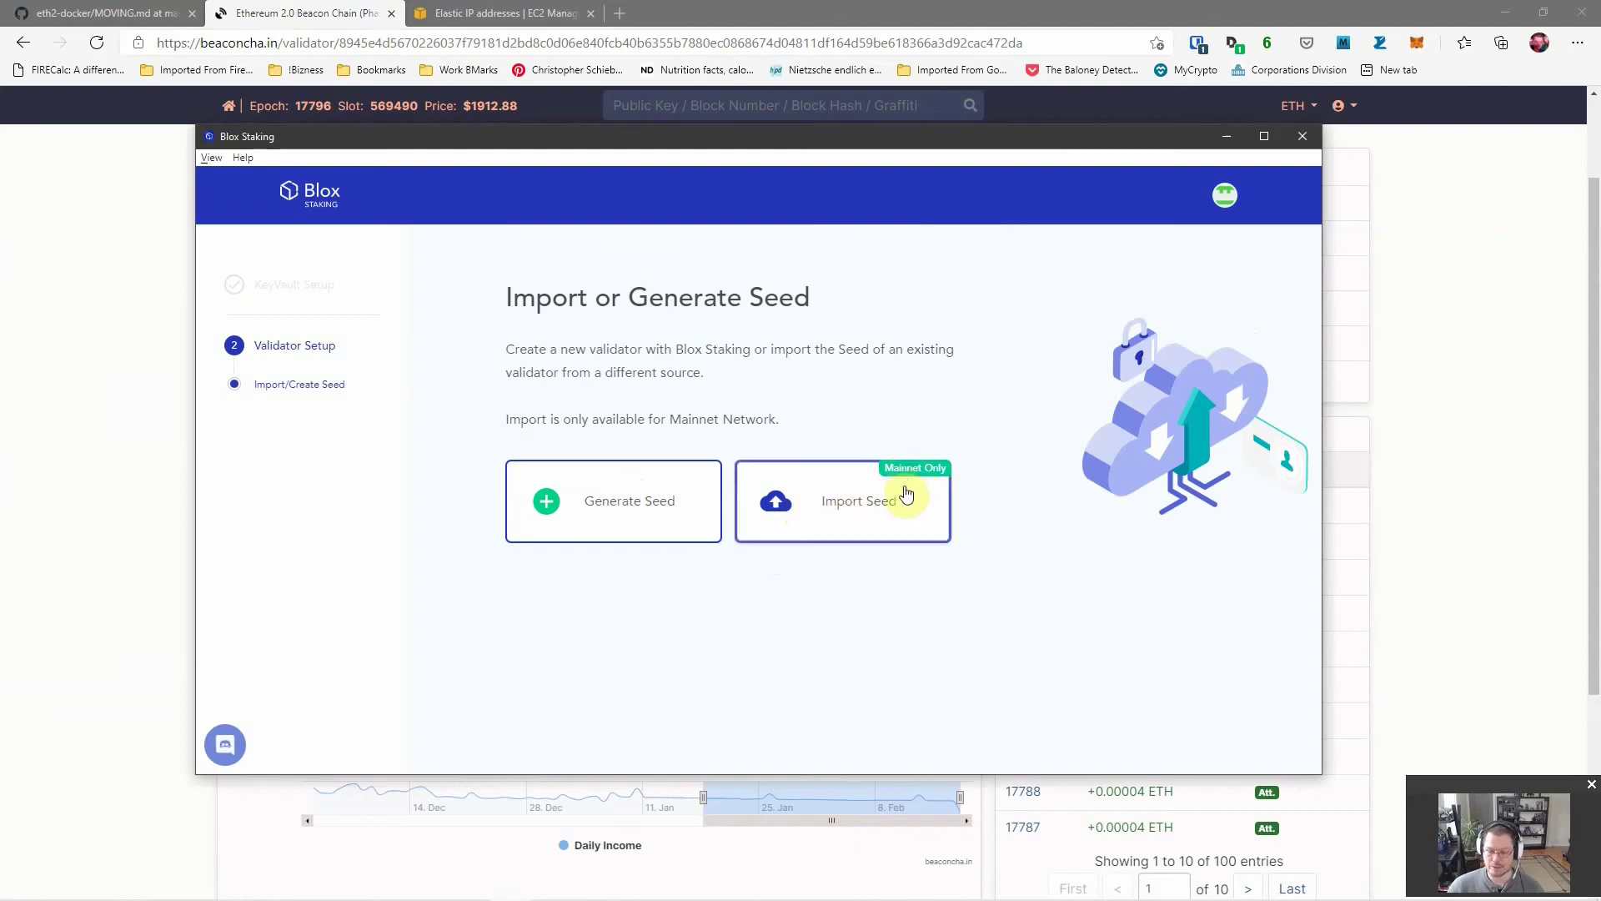
left_click(877, 516)
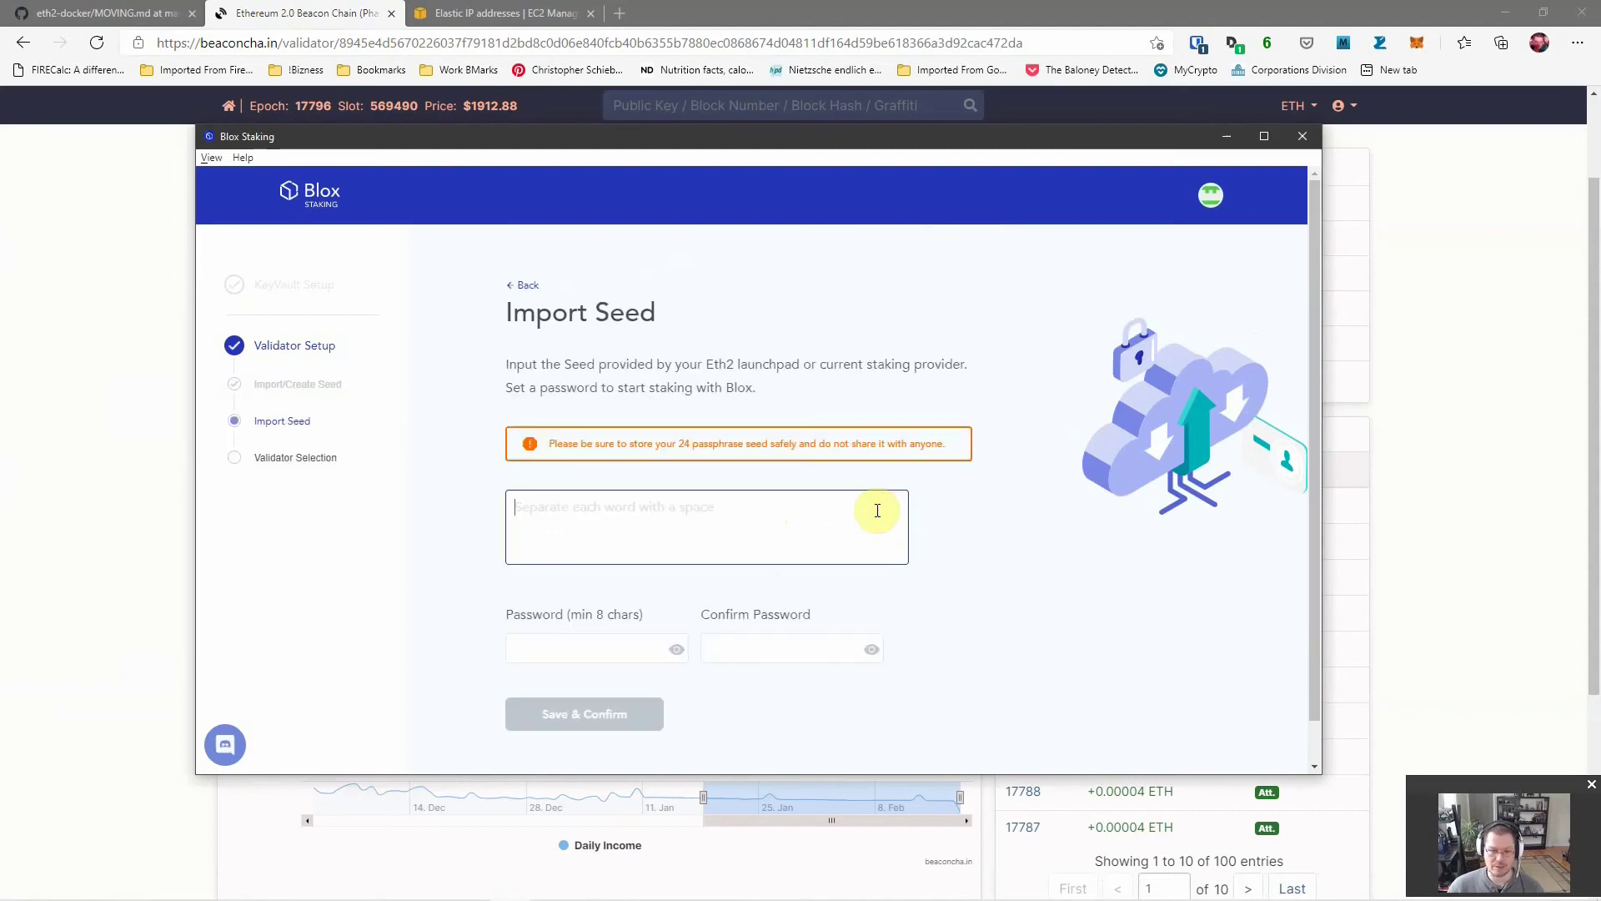
left_click(683, 510)
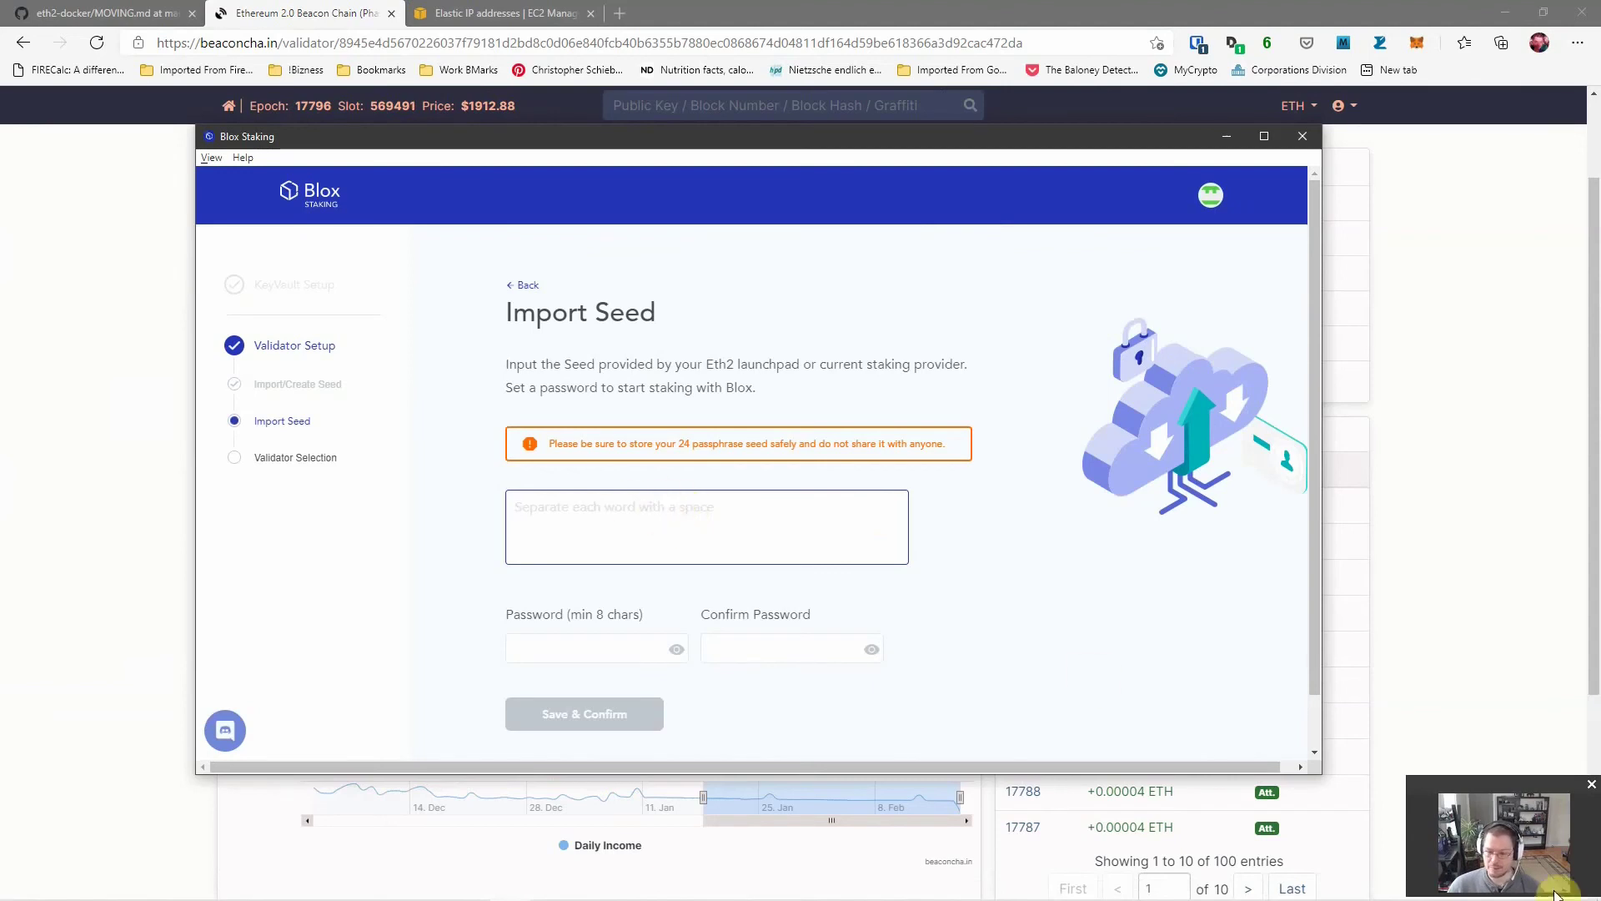
mouse_move(1495, 897)
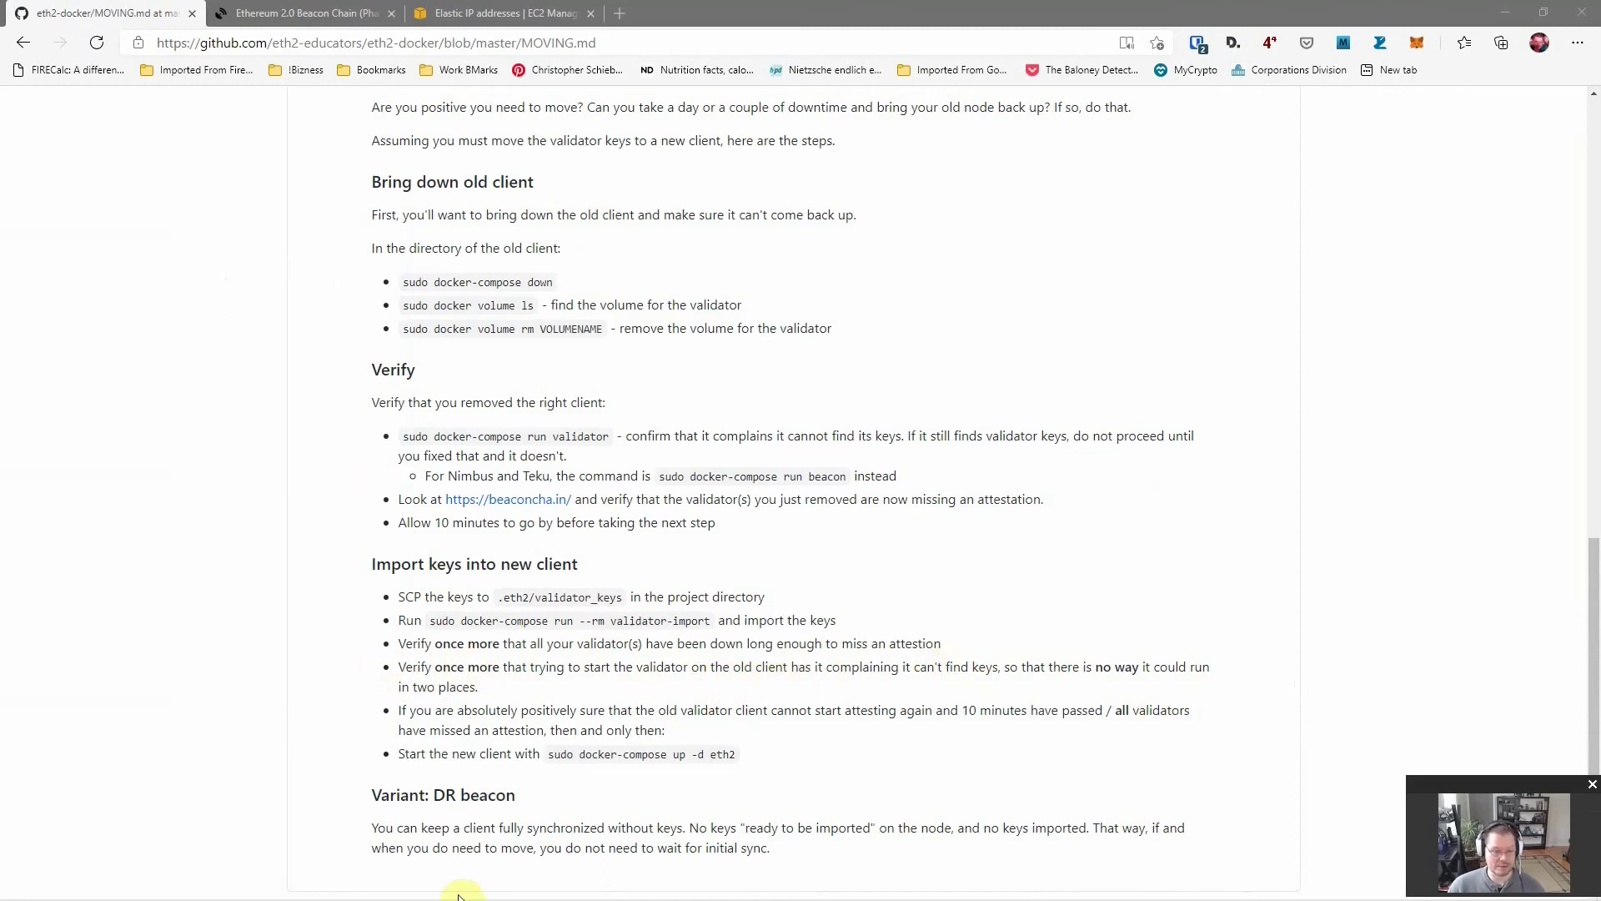
- Restart the eth2 client in the background with docker-compose up -d eth2
mouse_move(489, 896)
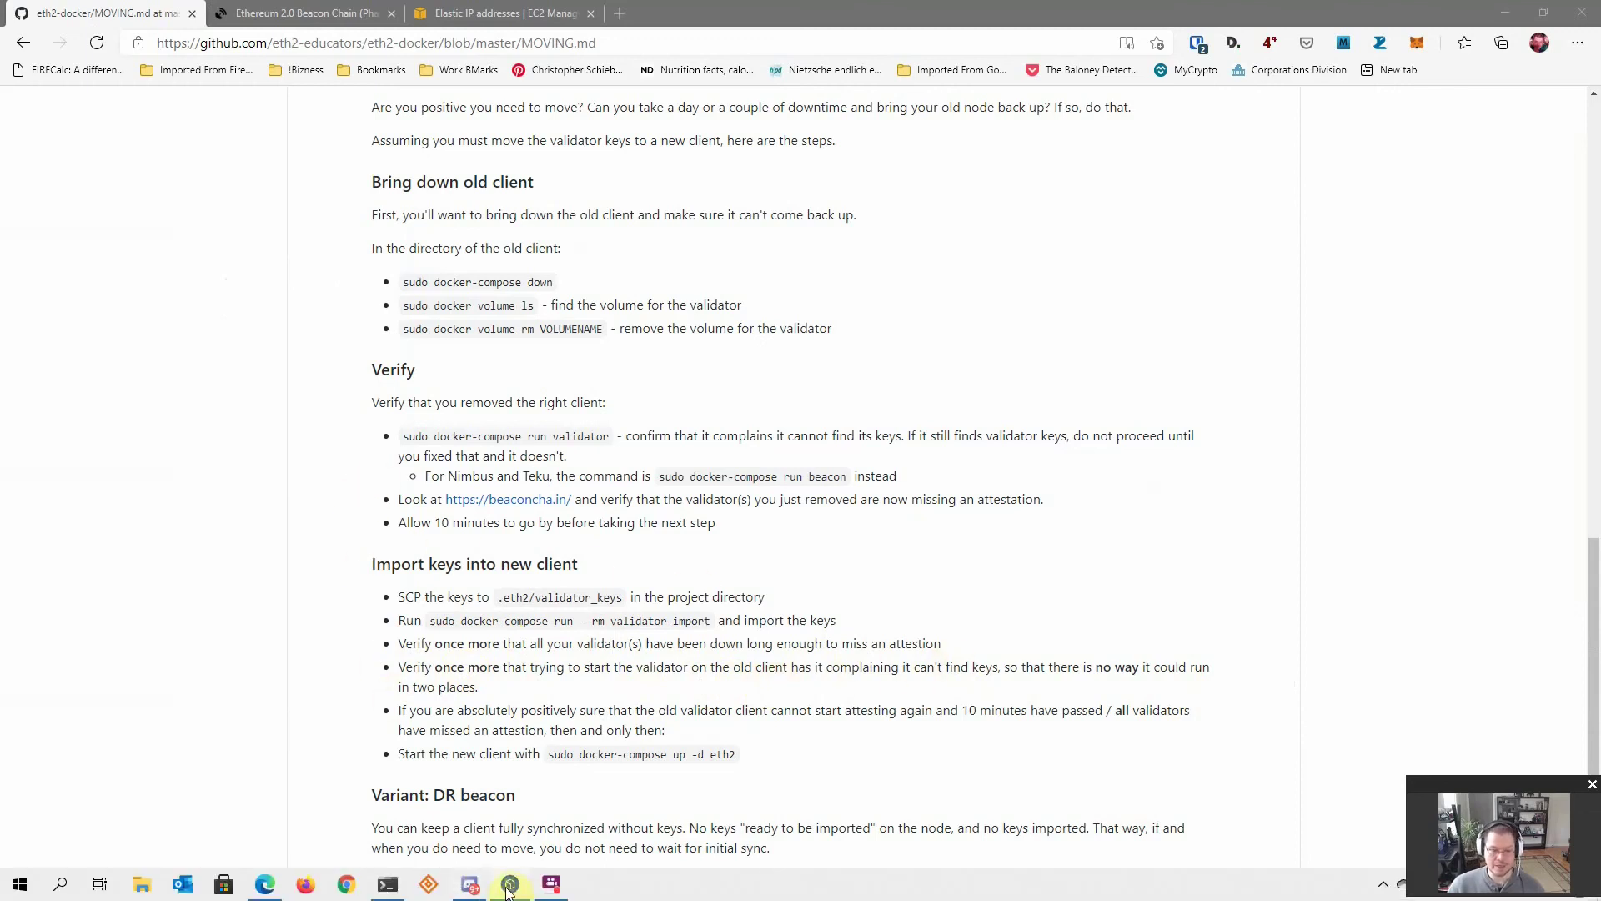
left_click(387, 886)
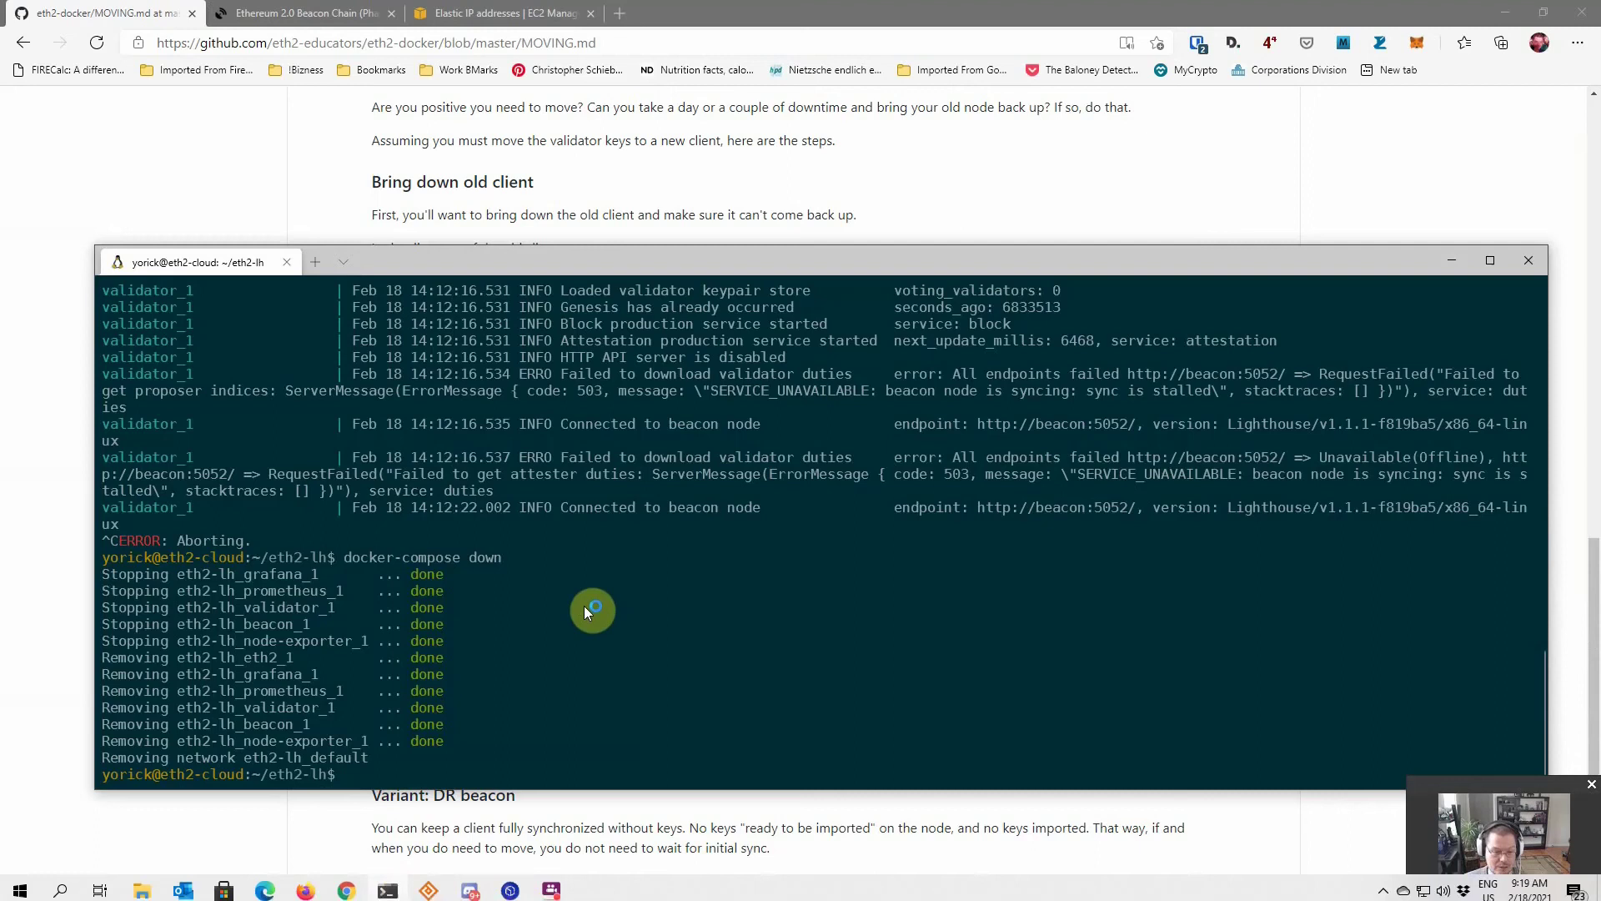
type("docker")
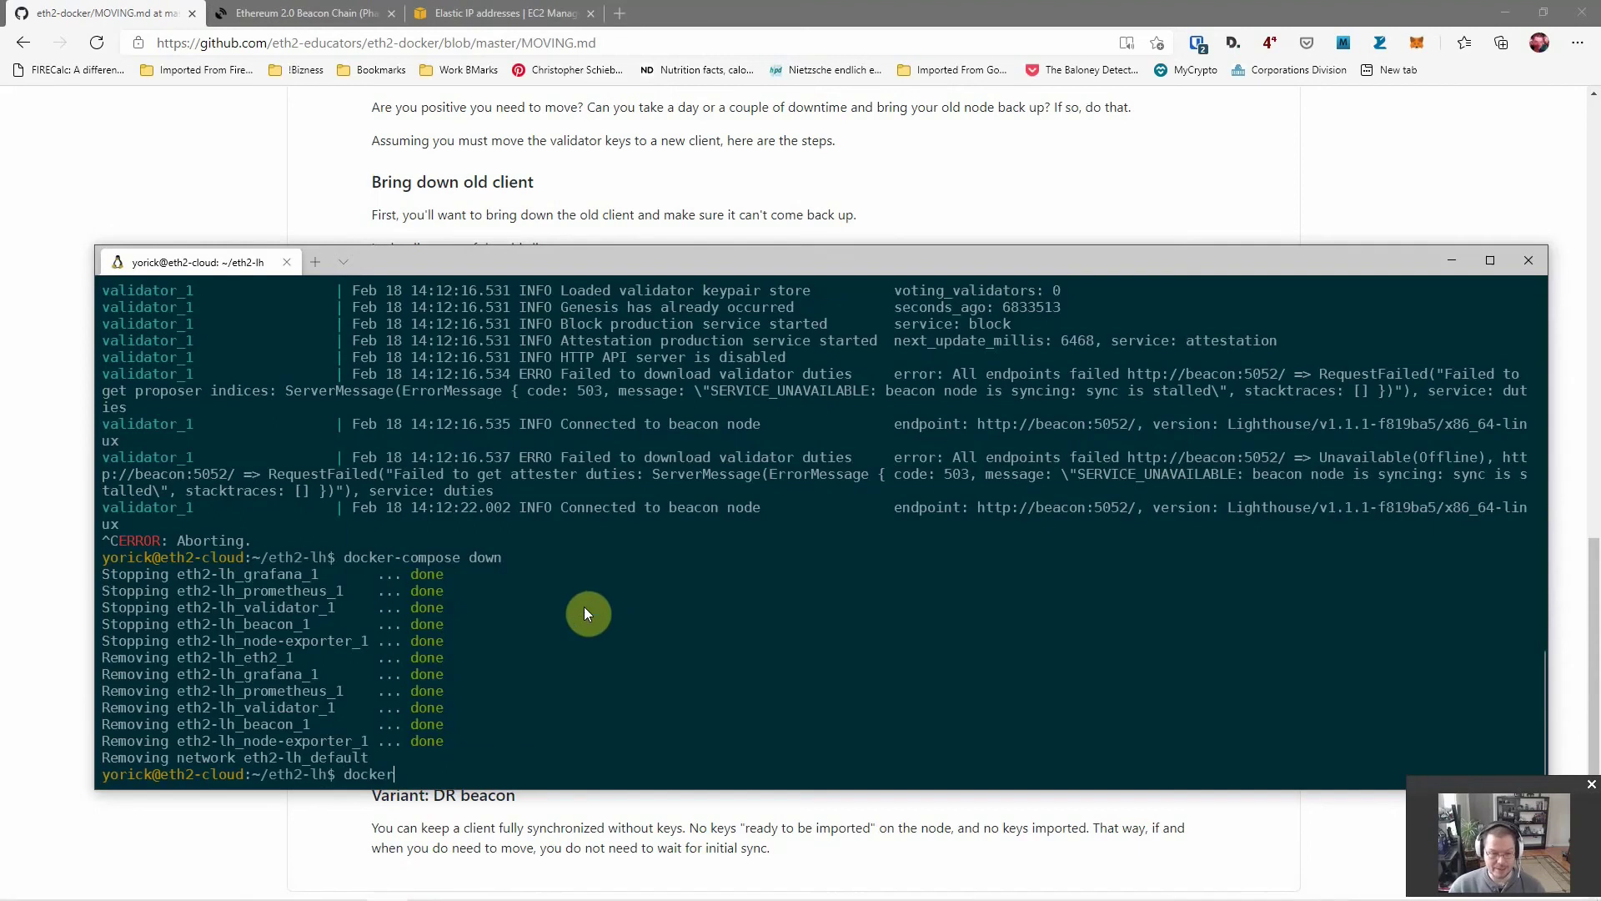
type("-compose up -d eth2")
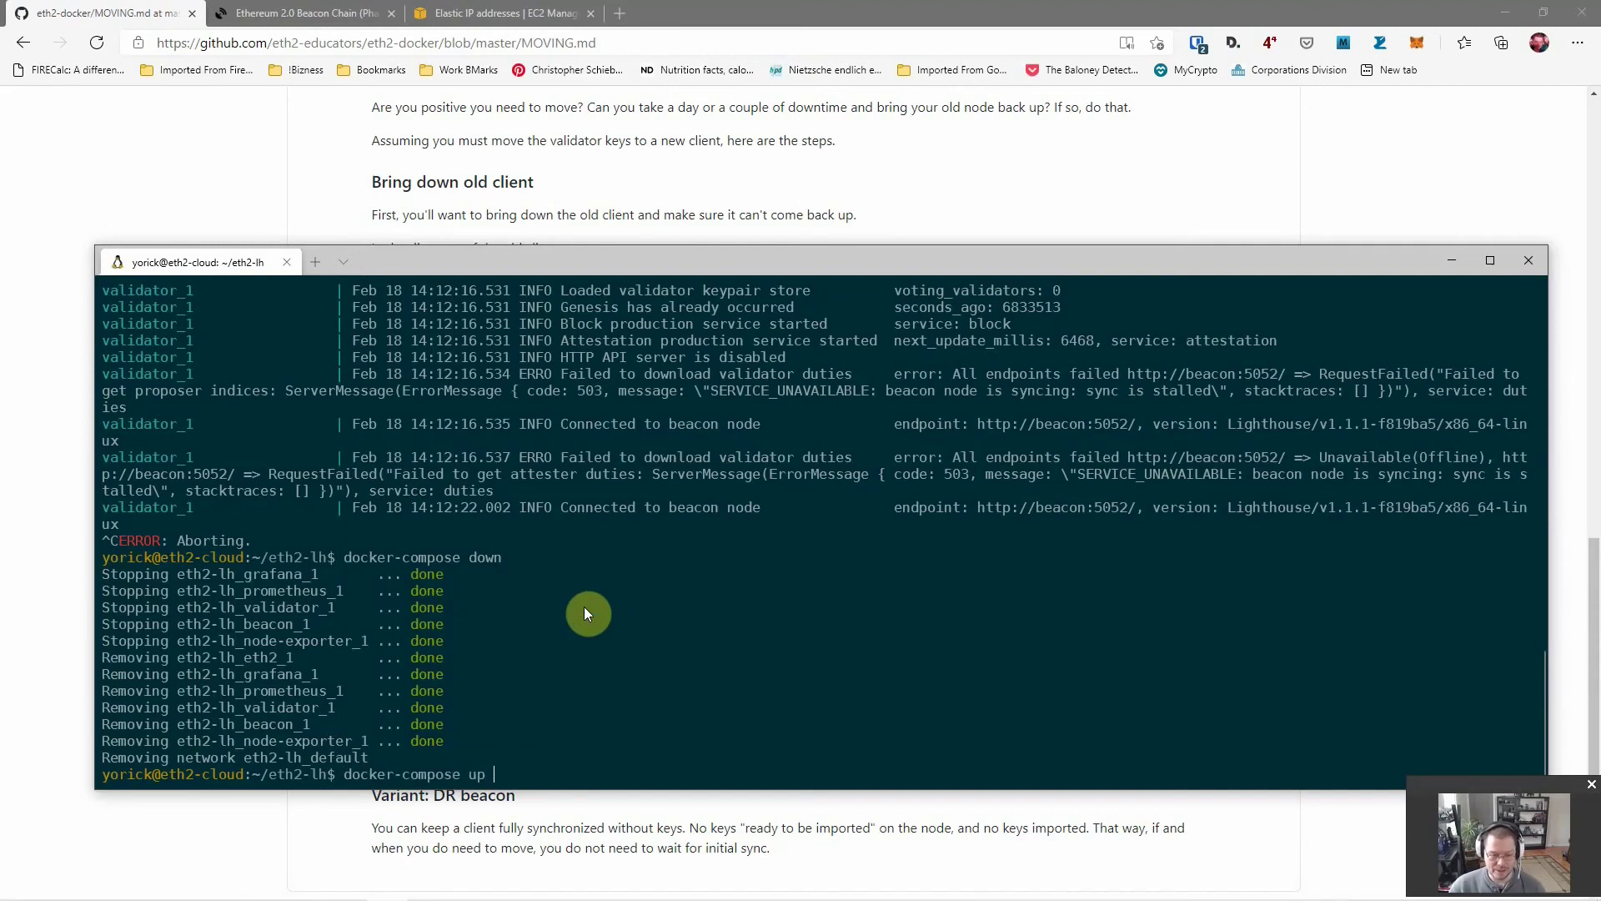
key("Return")
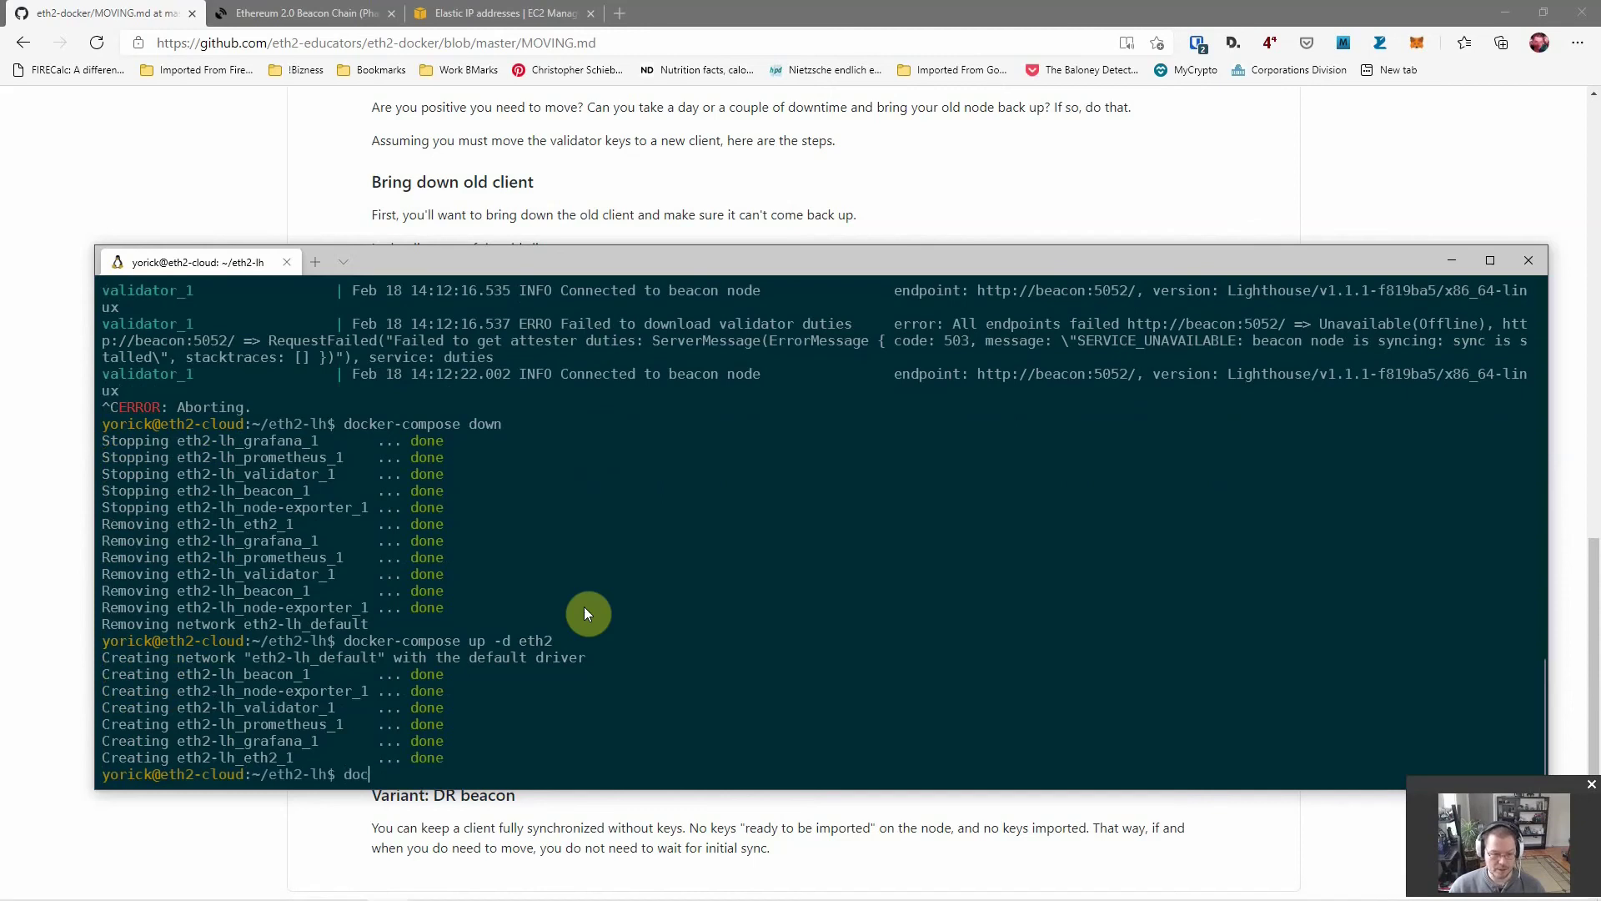
- Check the validator logs for enabled validators, stop following them, and return to the MOVING.md guide
type("ker-compose logs ")
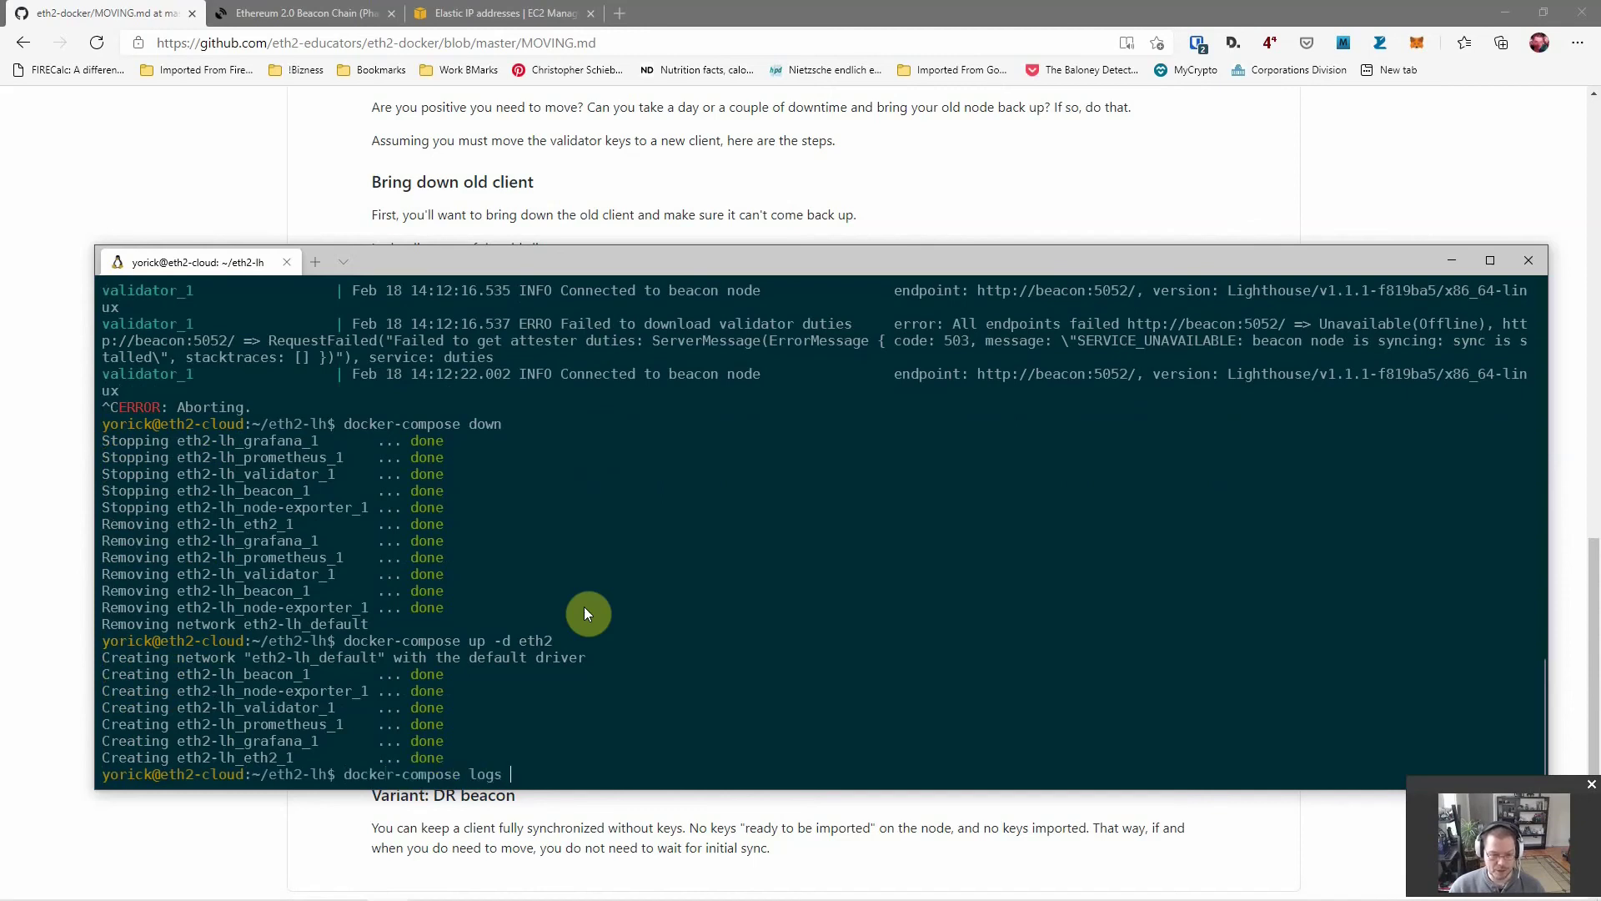
type("-f validator")
key("Return")
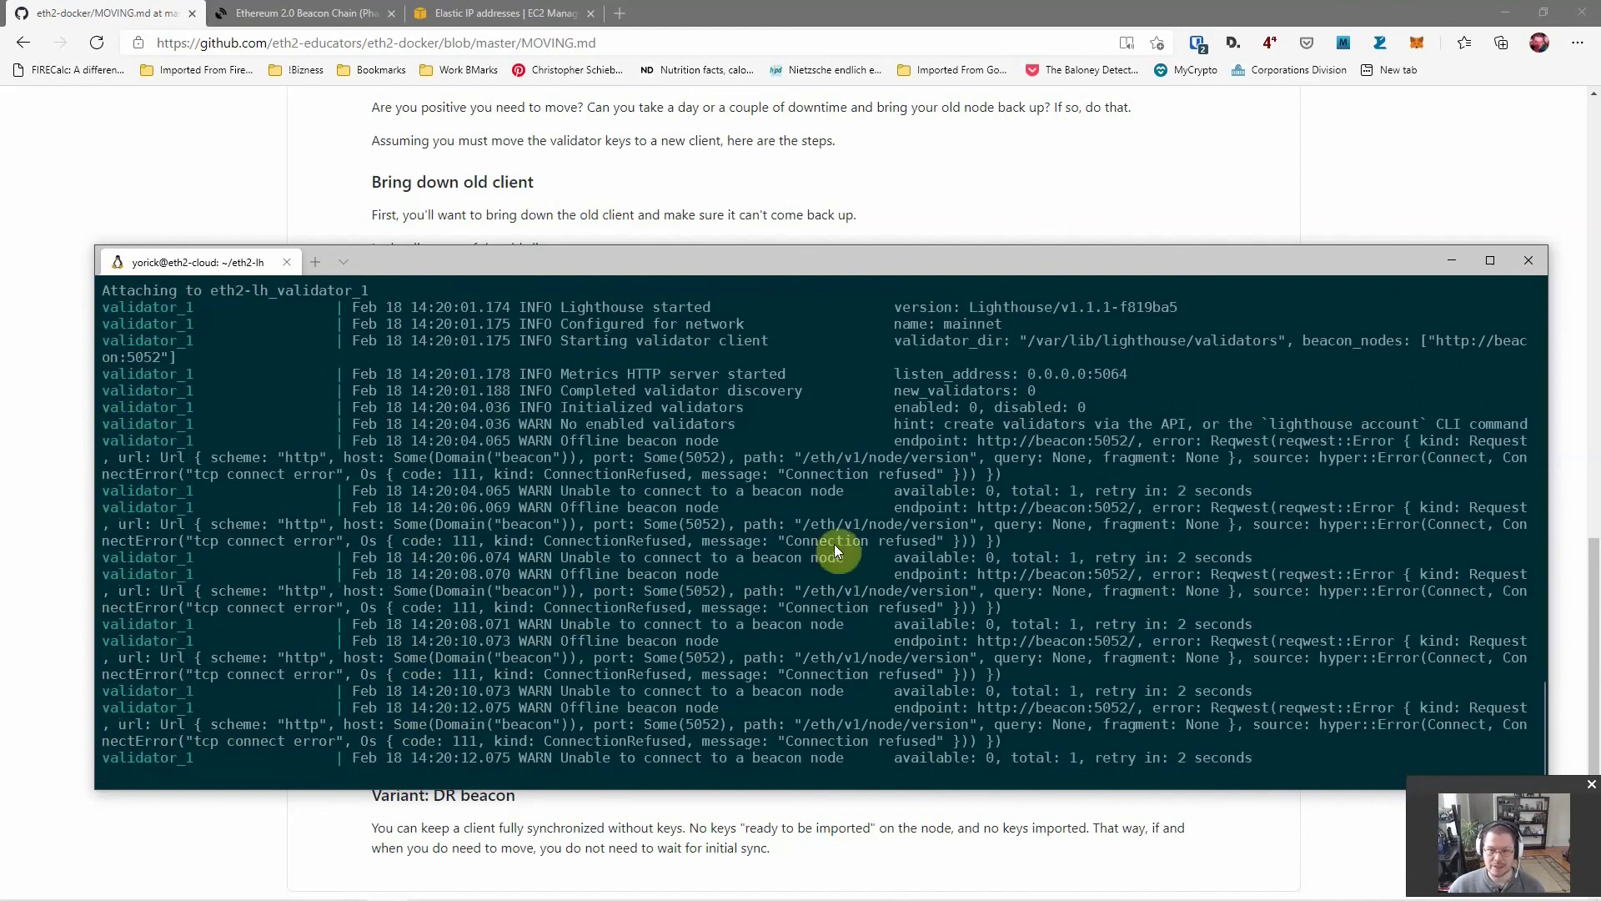
key("ctrl+c")
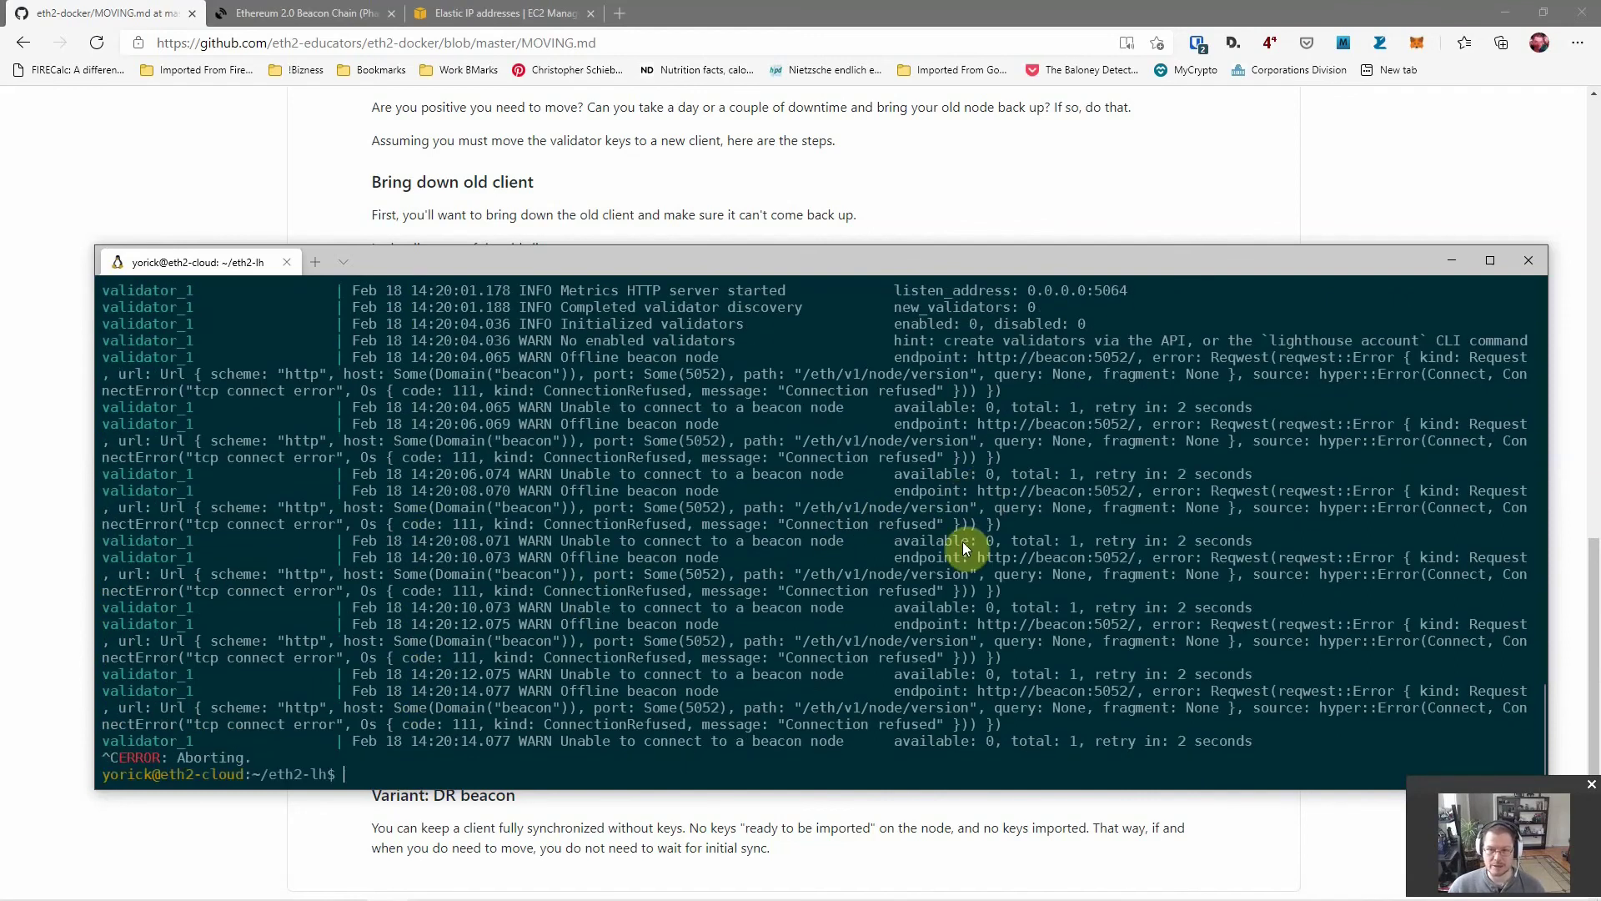
scroll(962, 541, "up", 5)
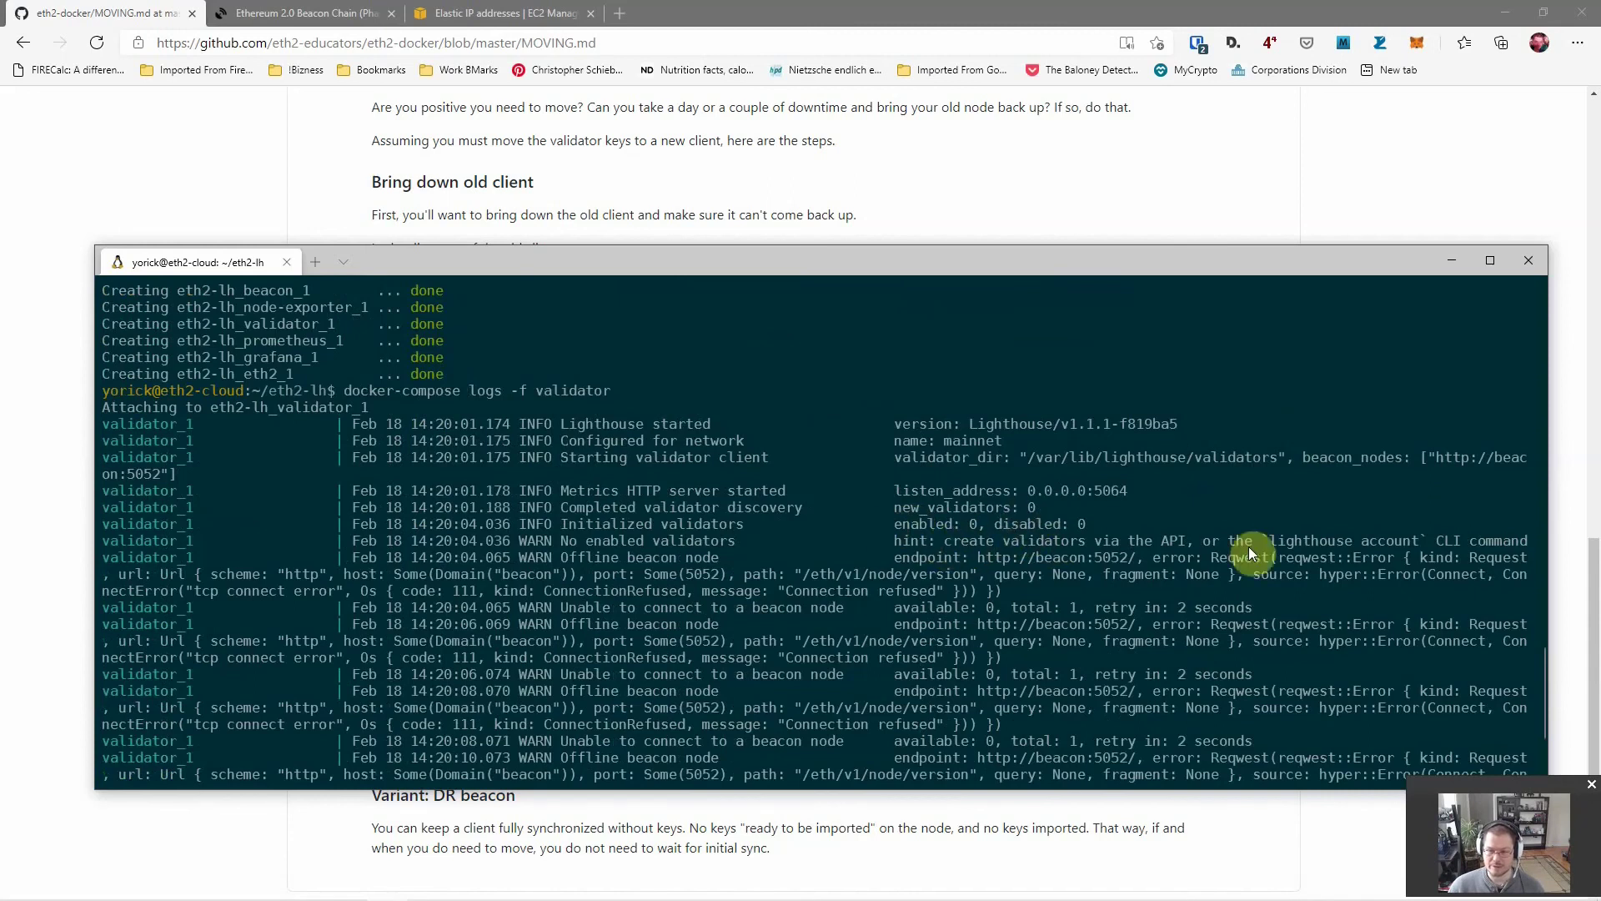
scroll(1071, 504, "down", 4)
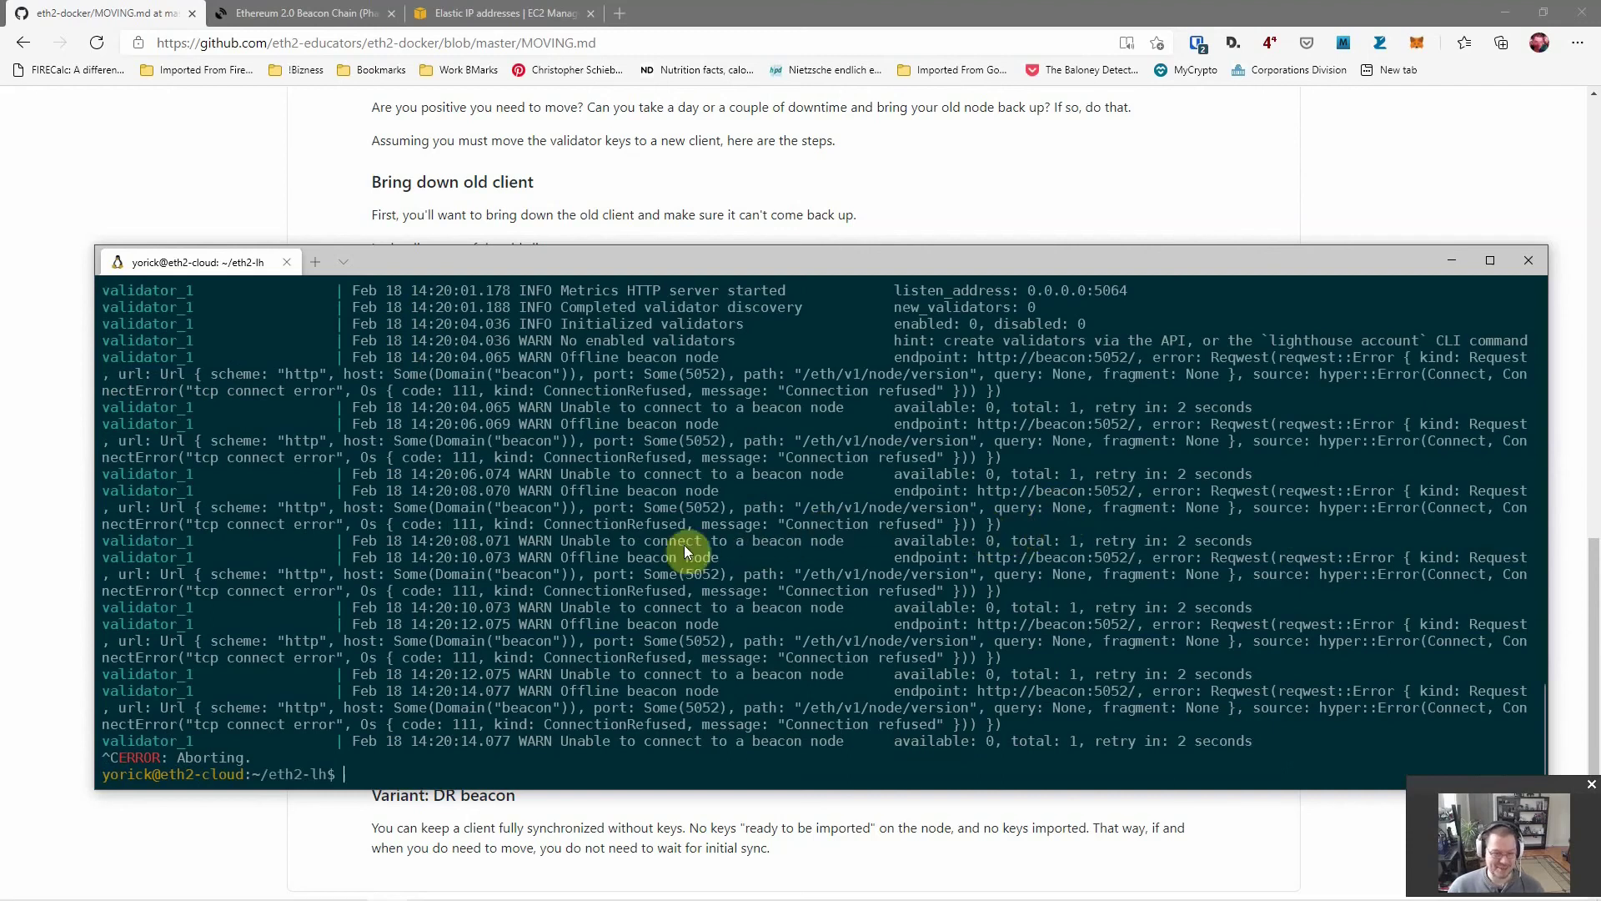
left_click(1481, 818)
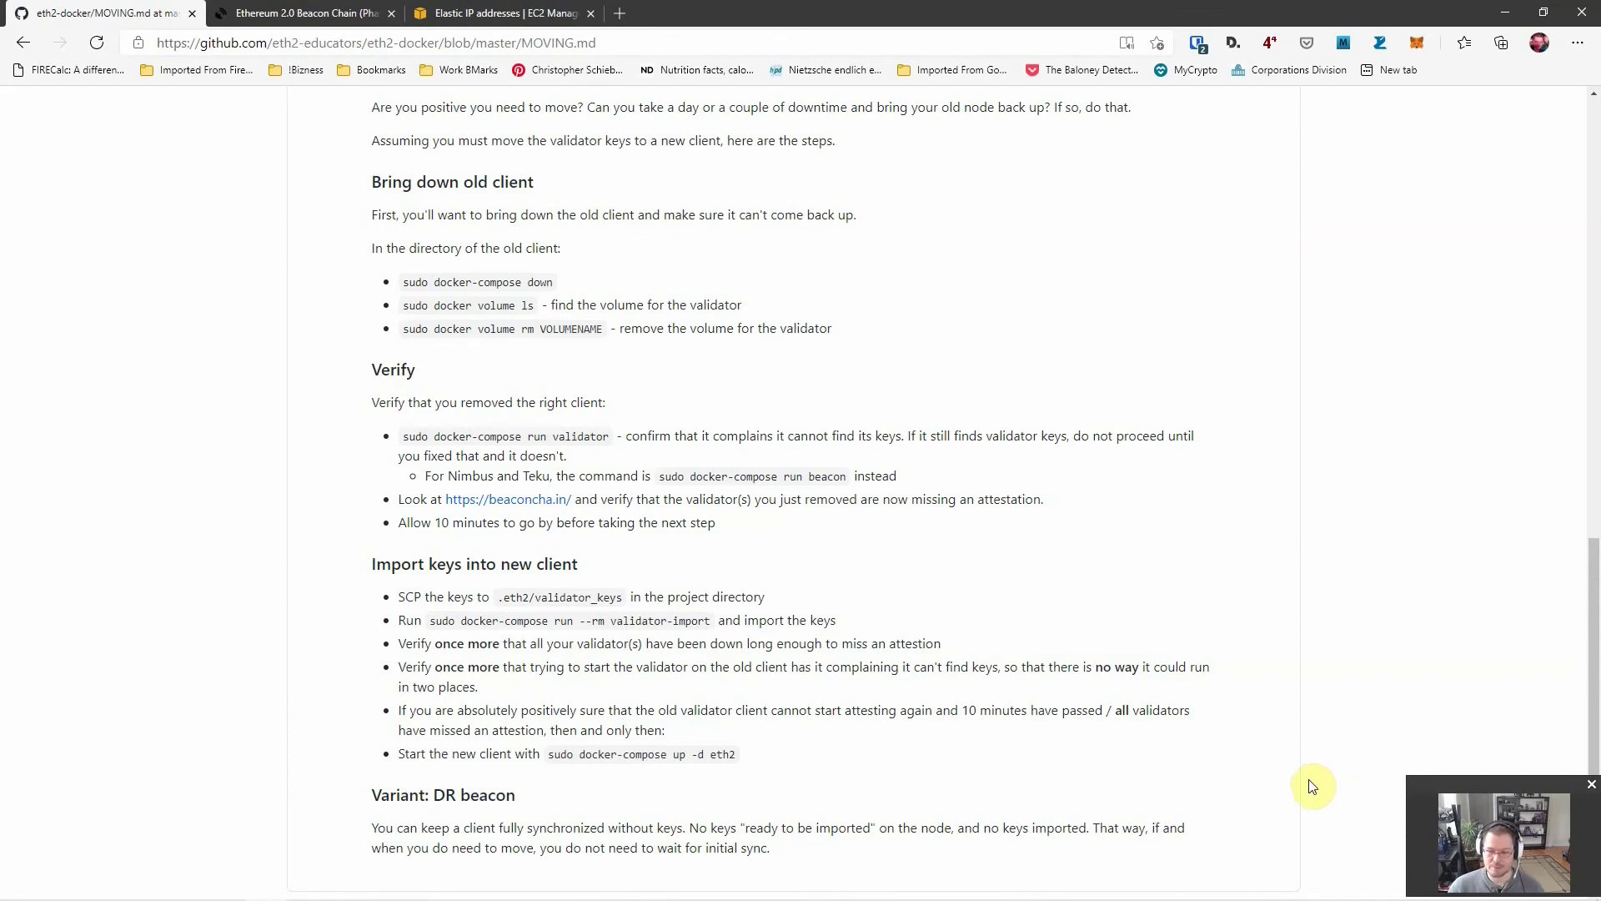
- Glance at Blox Staking, then review the MOVING.md Verify and 'Import keys into new client' sections
key("alt+Tab")
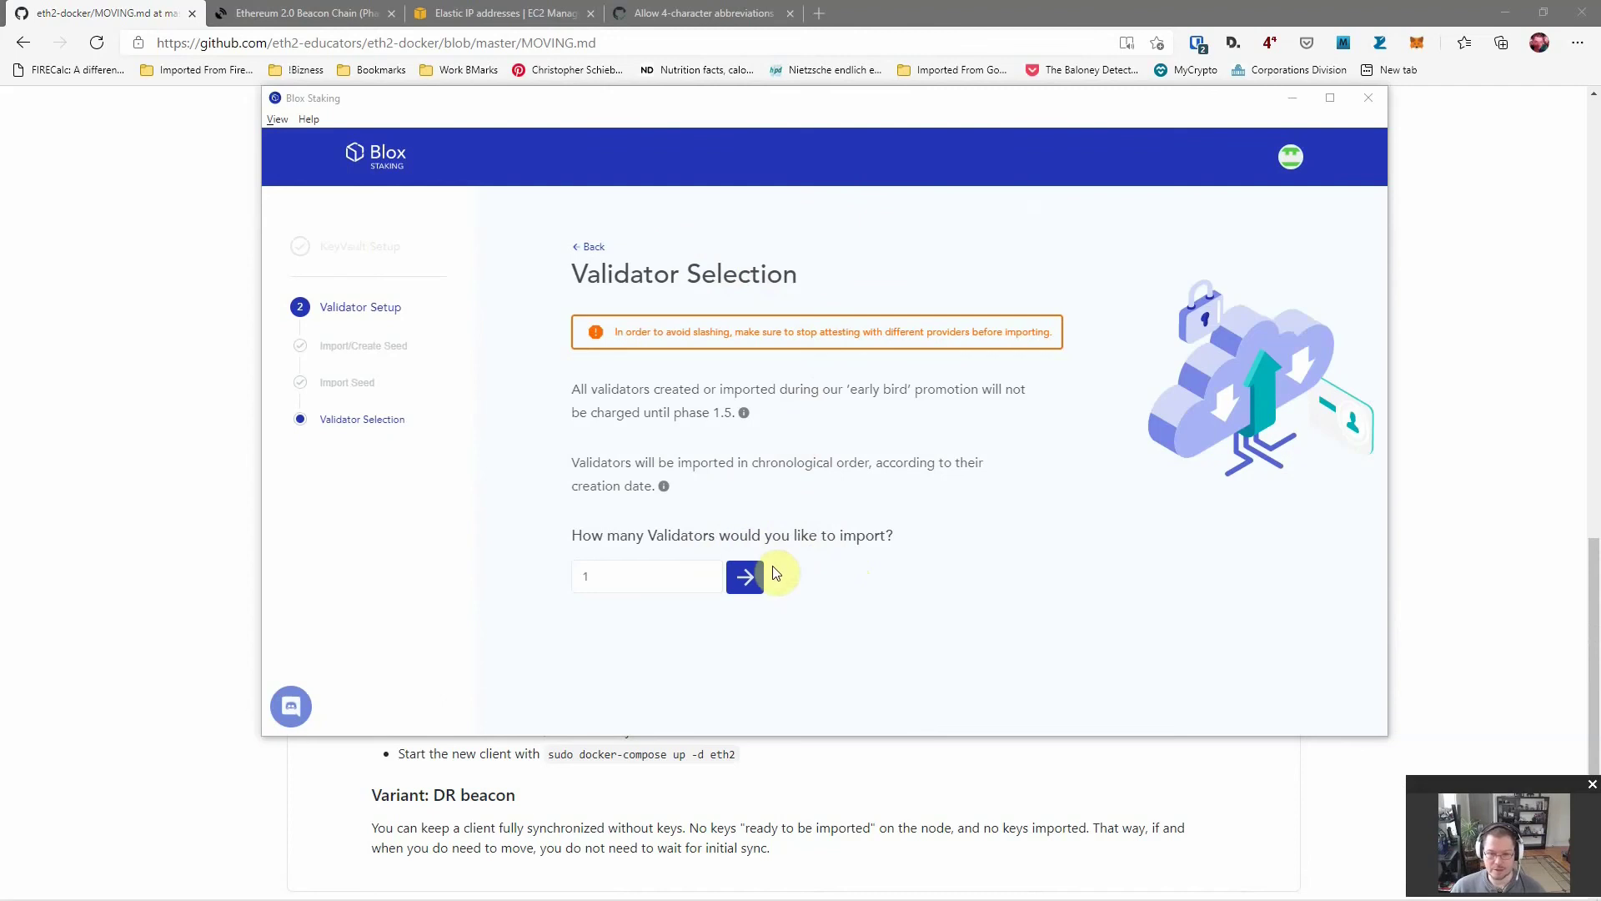
left_click(114, 525)
scroll(672, 525, "up", 1)
scroll(671, 525, "up", 4)
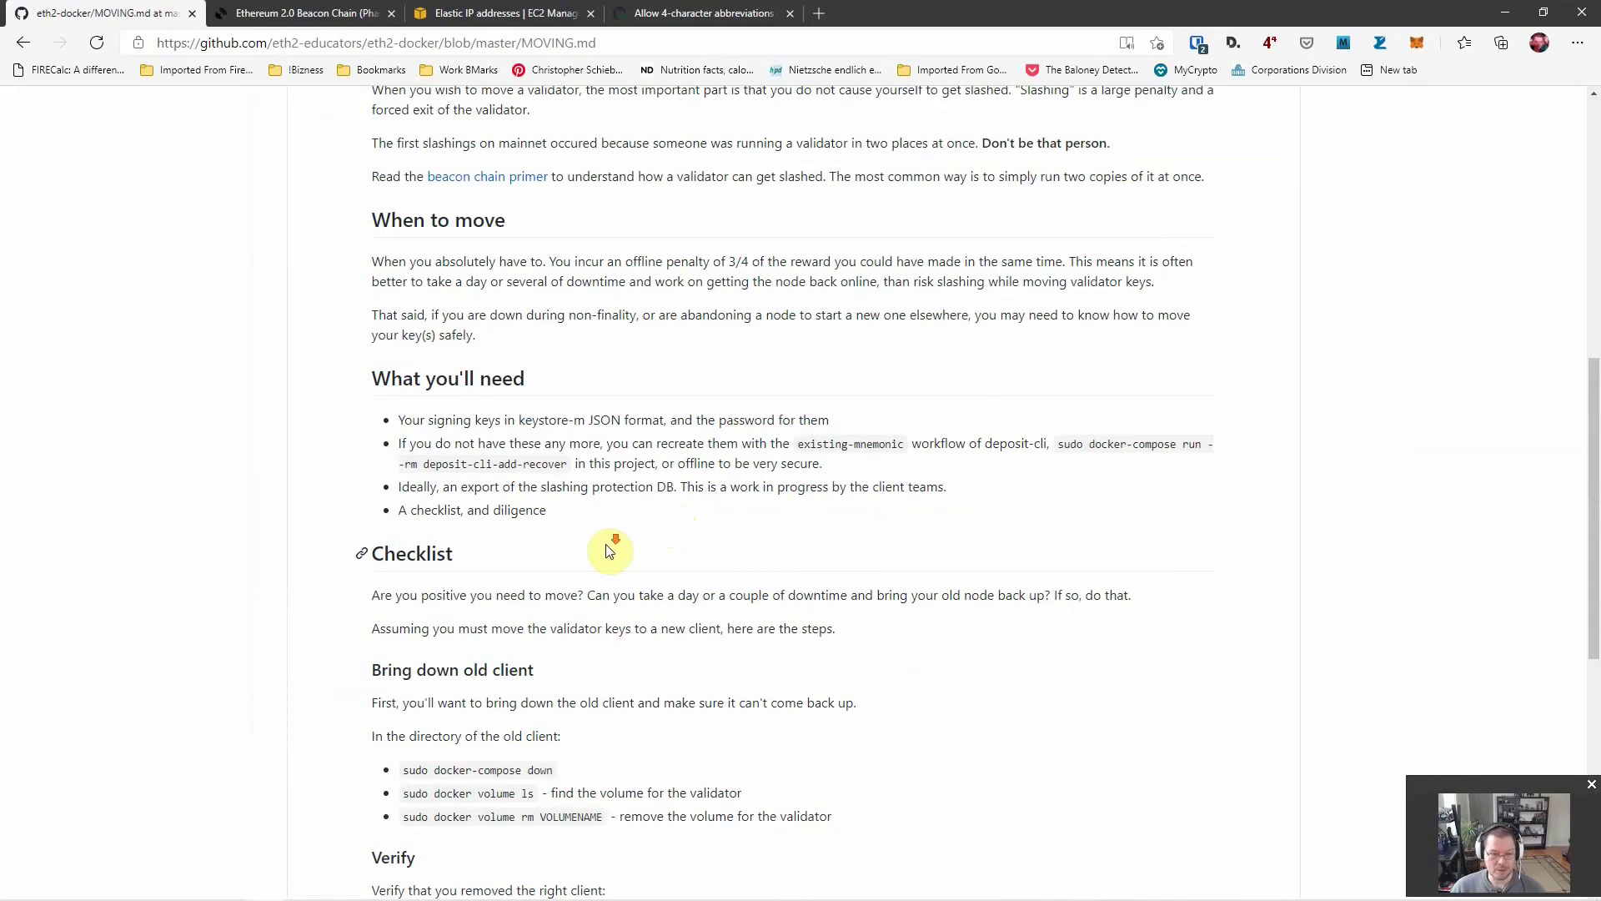
scroll(610, 550, "down", 1)
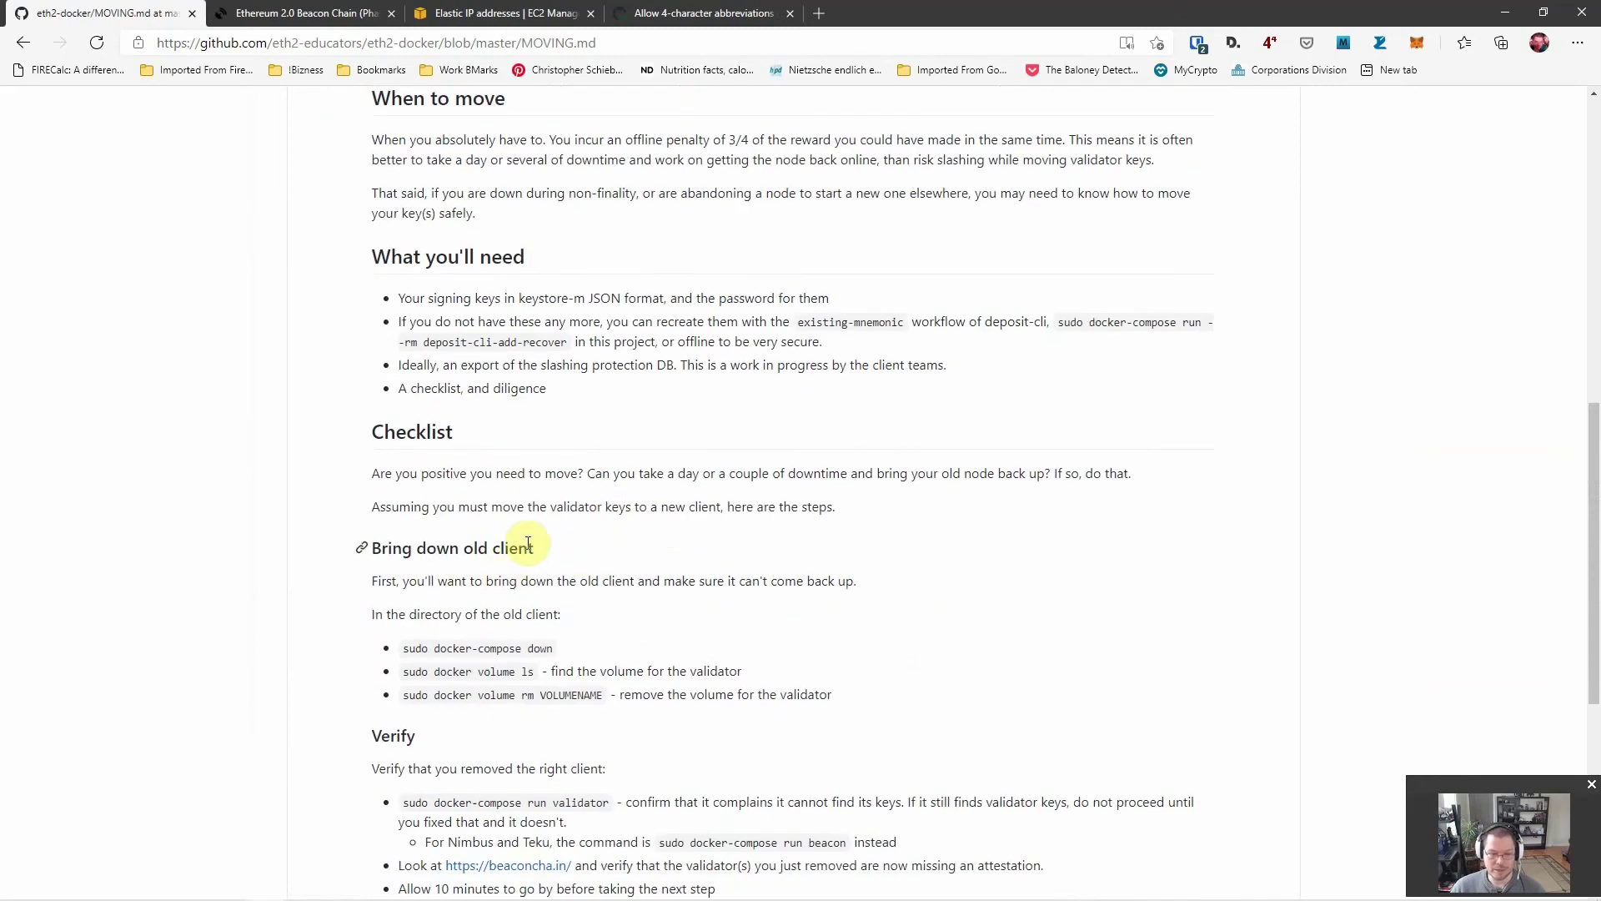
scroll(498, 572, "down", 3)
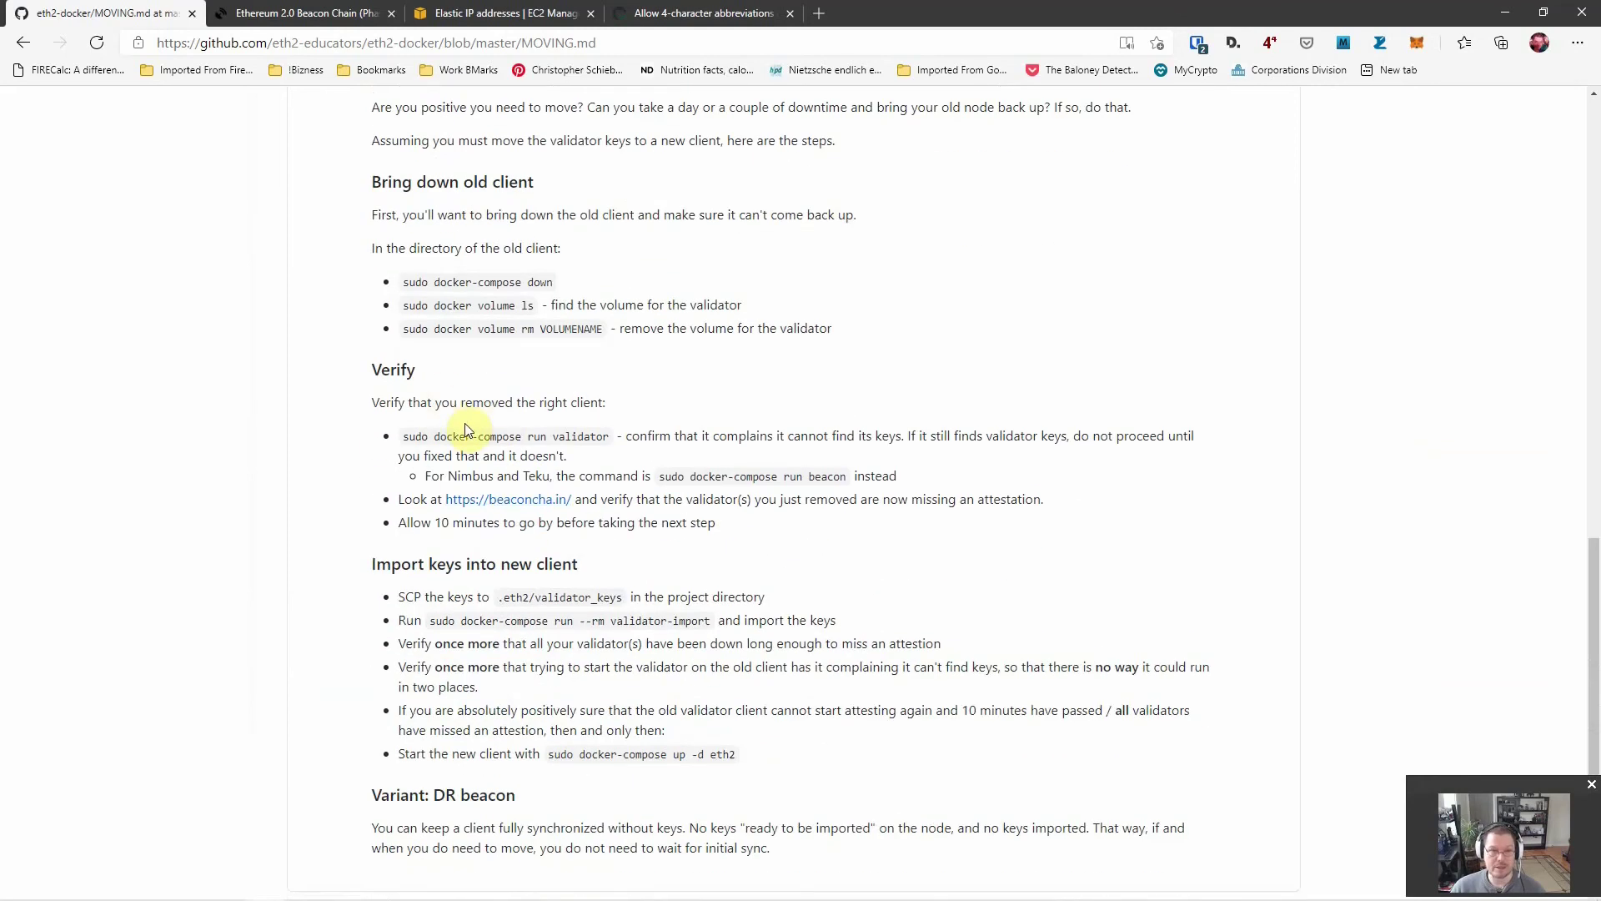
- Reload the validator's beaconcha.in page to see missed attestations for epochs 17795–17797, then return to Blox Staking
left_click(337, 13)
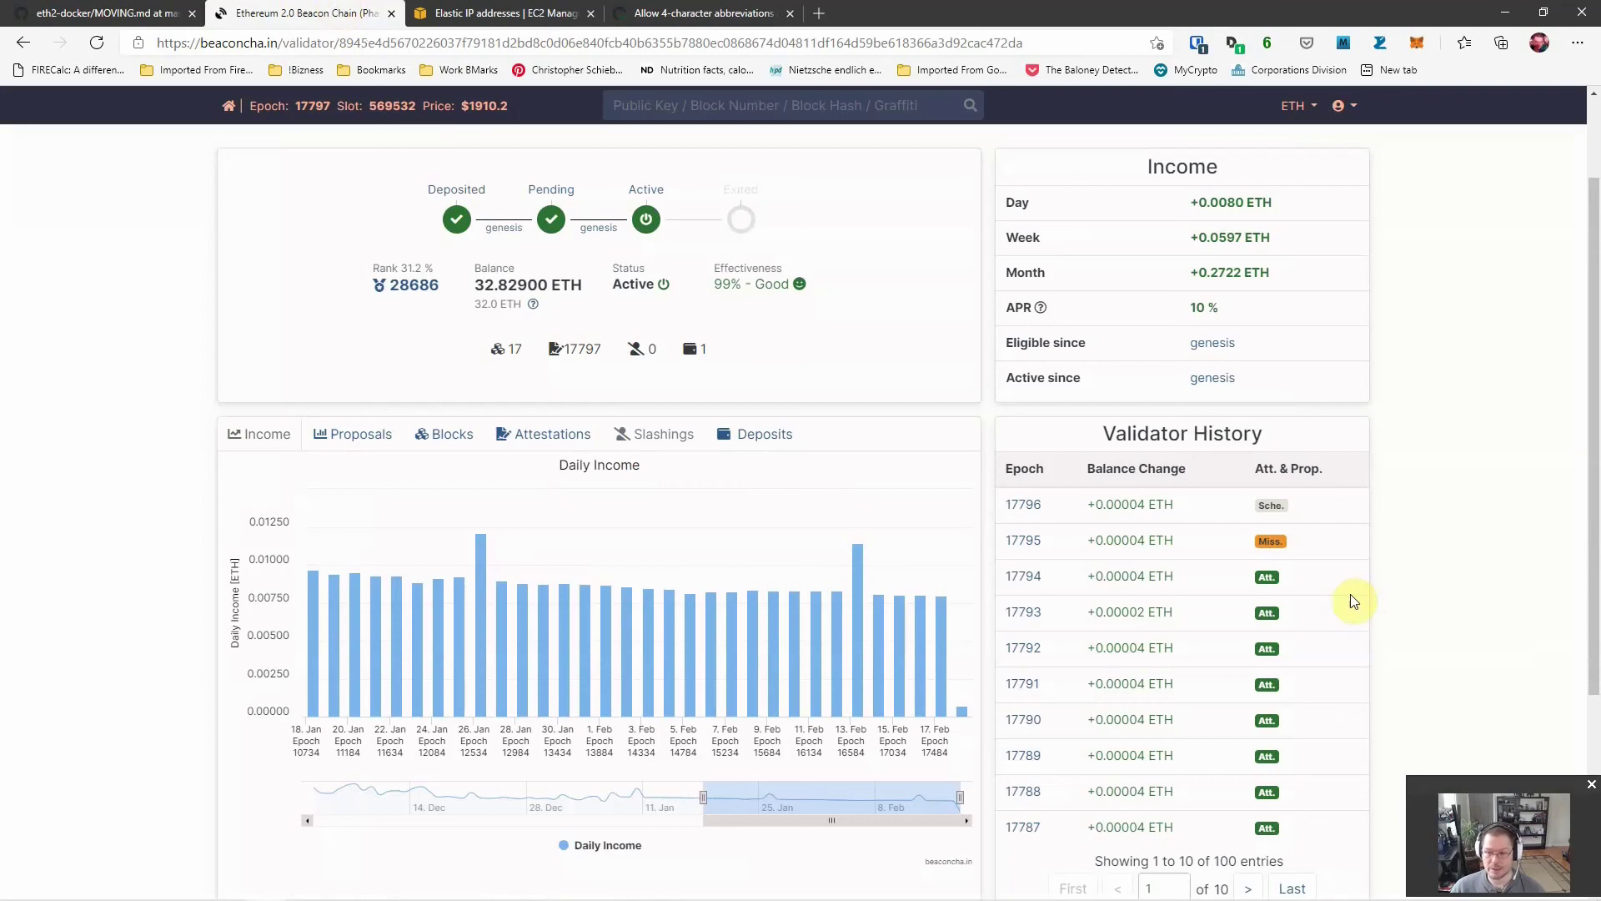
left_click(97, 42)
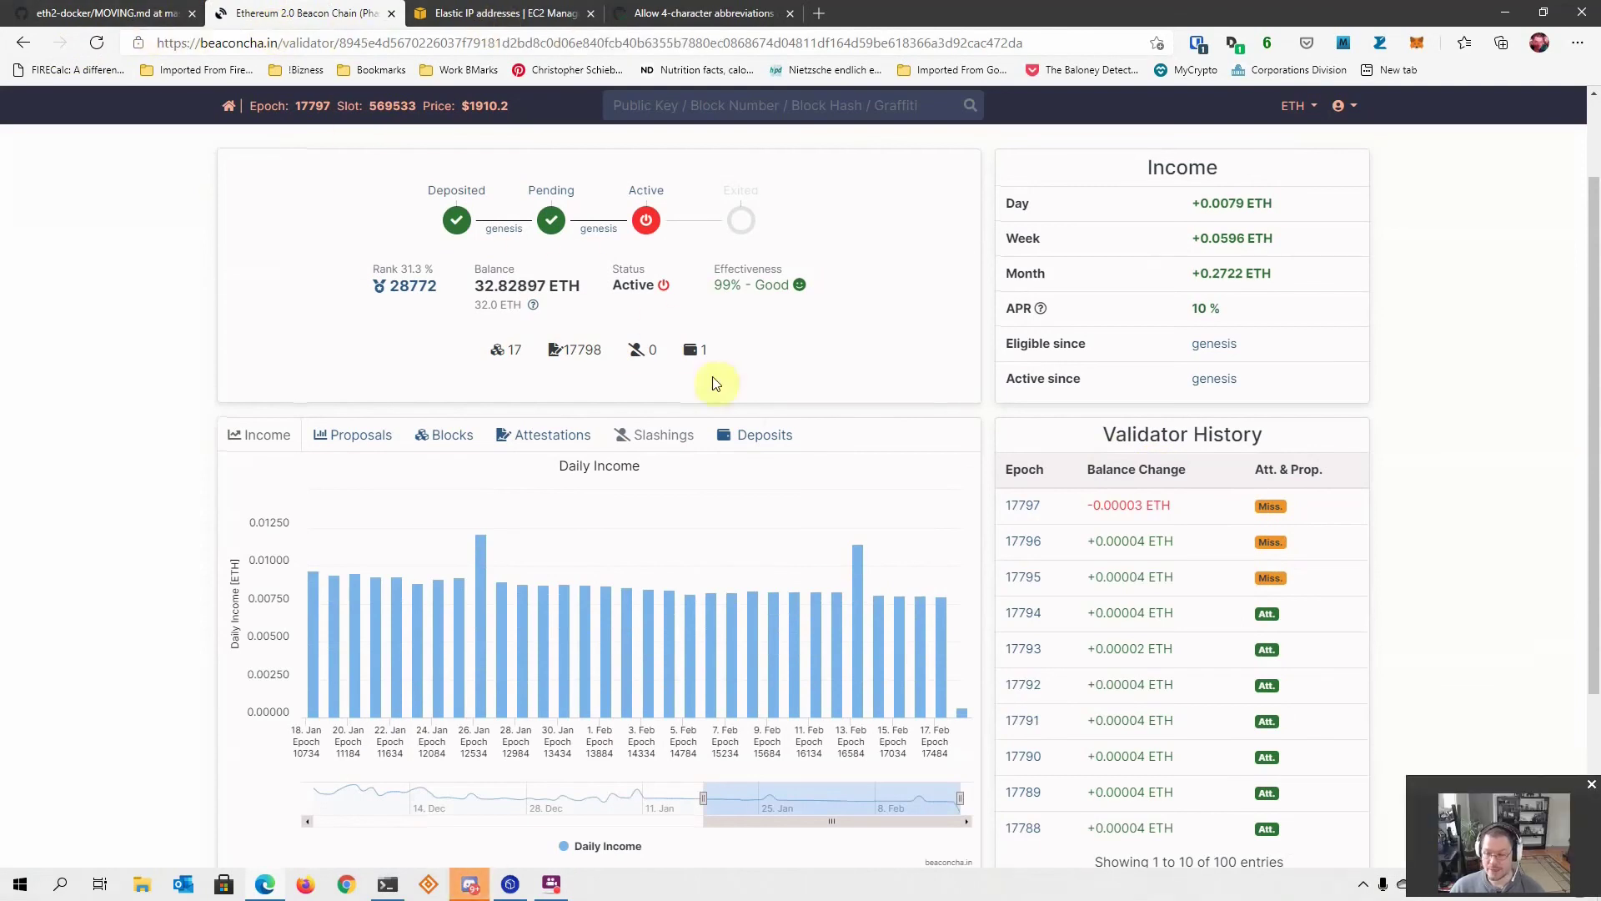
left_click(117, 13)
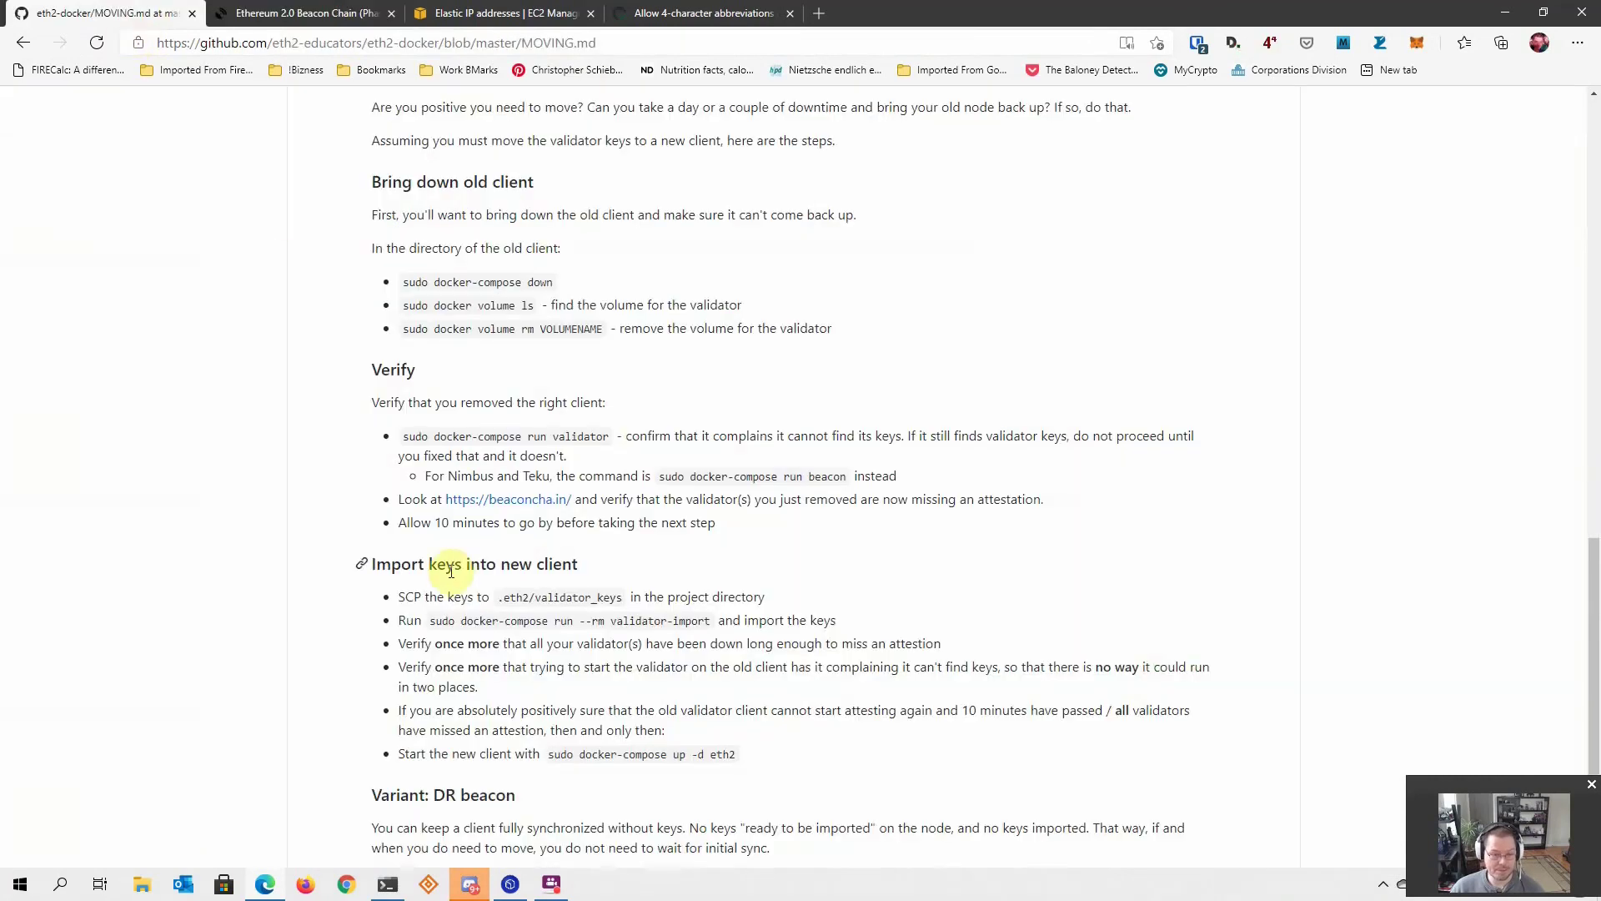
scroll(450, 571, "down", 2)
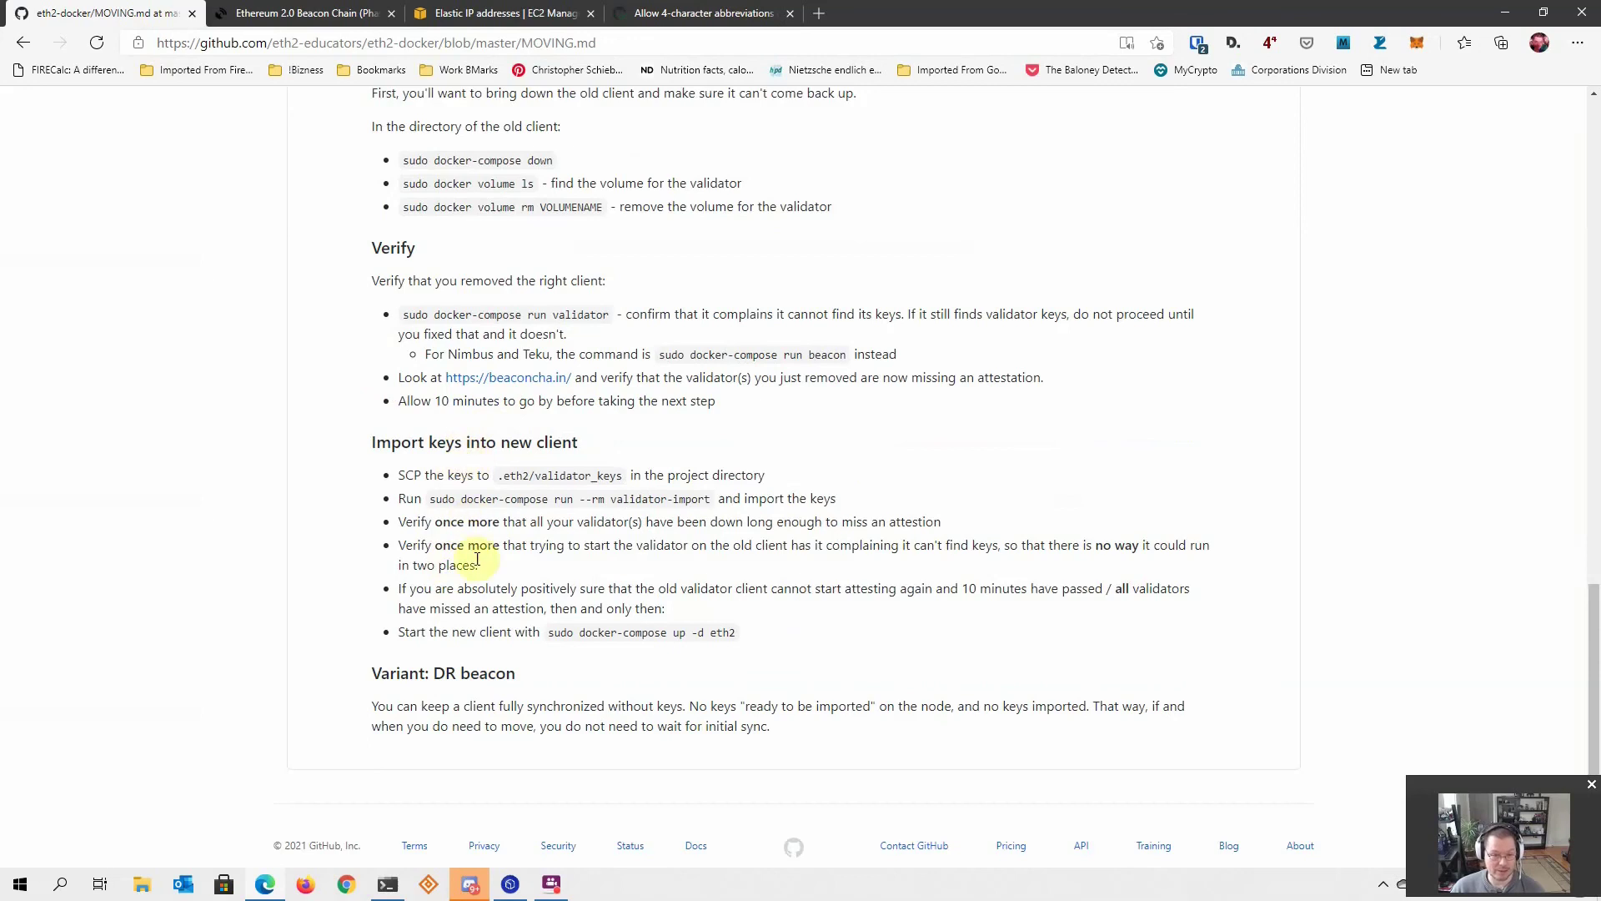
left_click(510, 884)
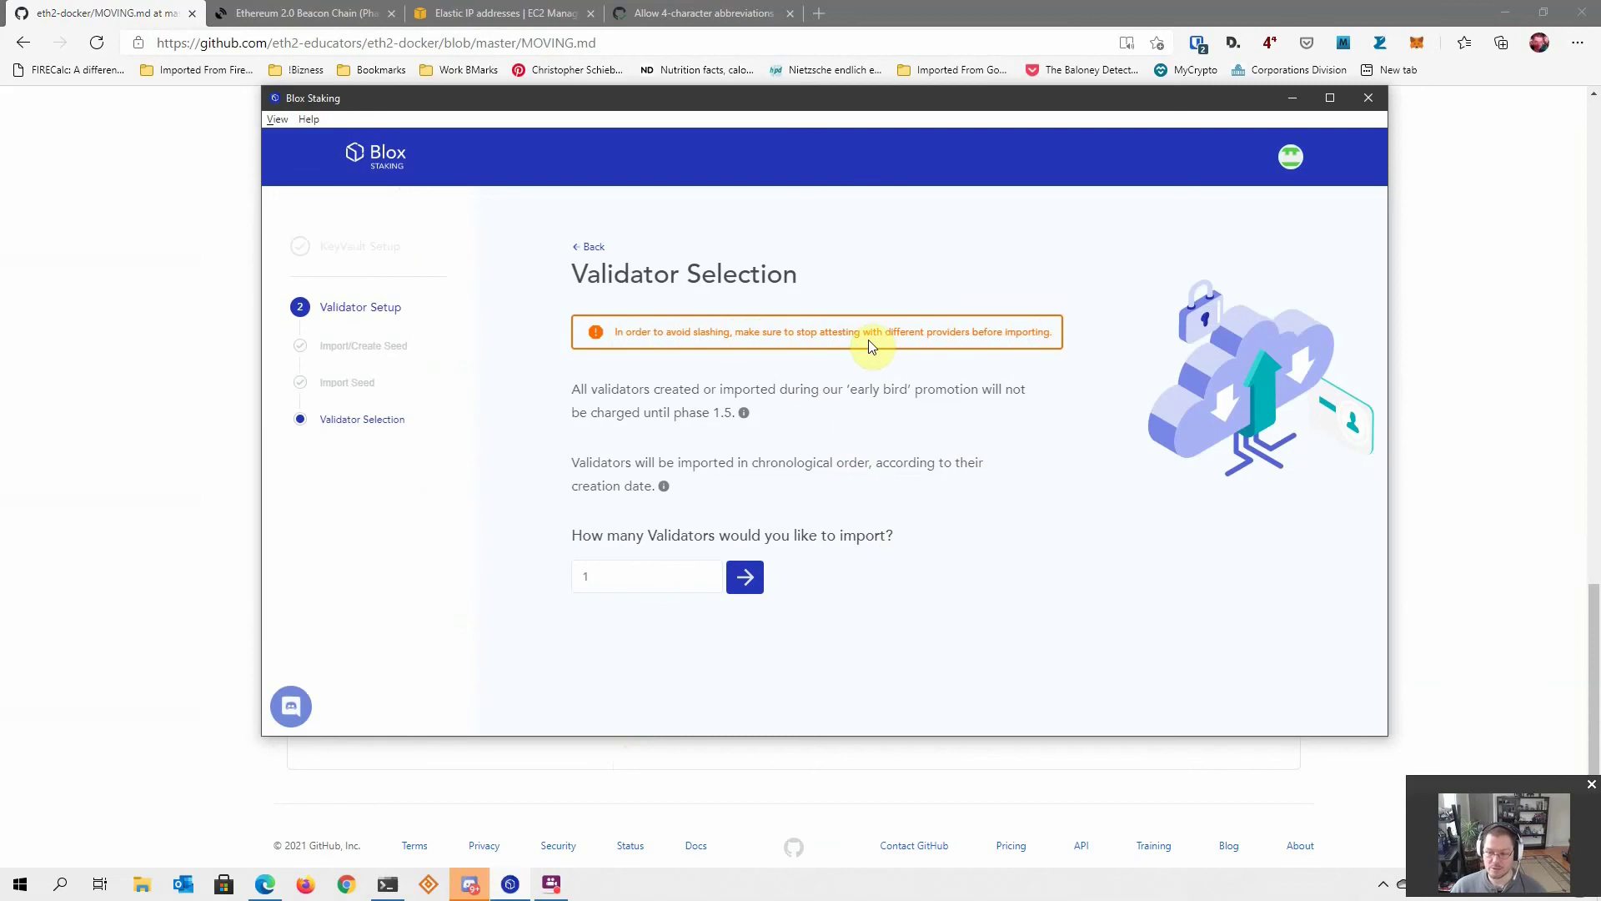
- Import 1 validator after accepting the privacy policy and licence terms, then open the dashboard
left_click(755, 583)
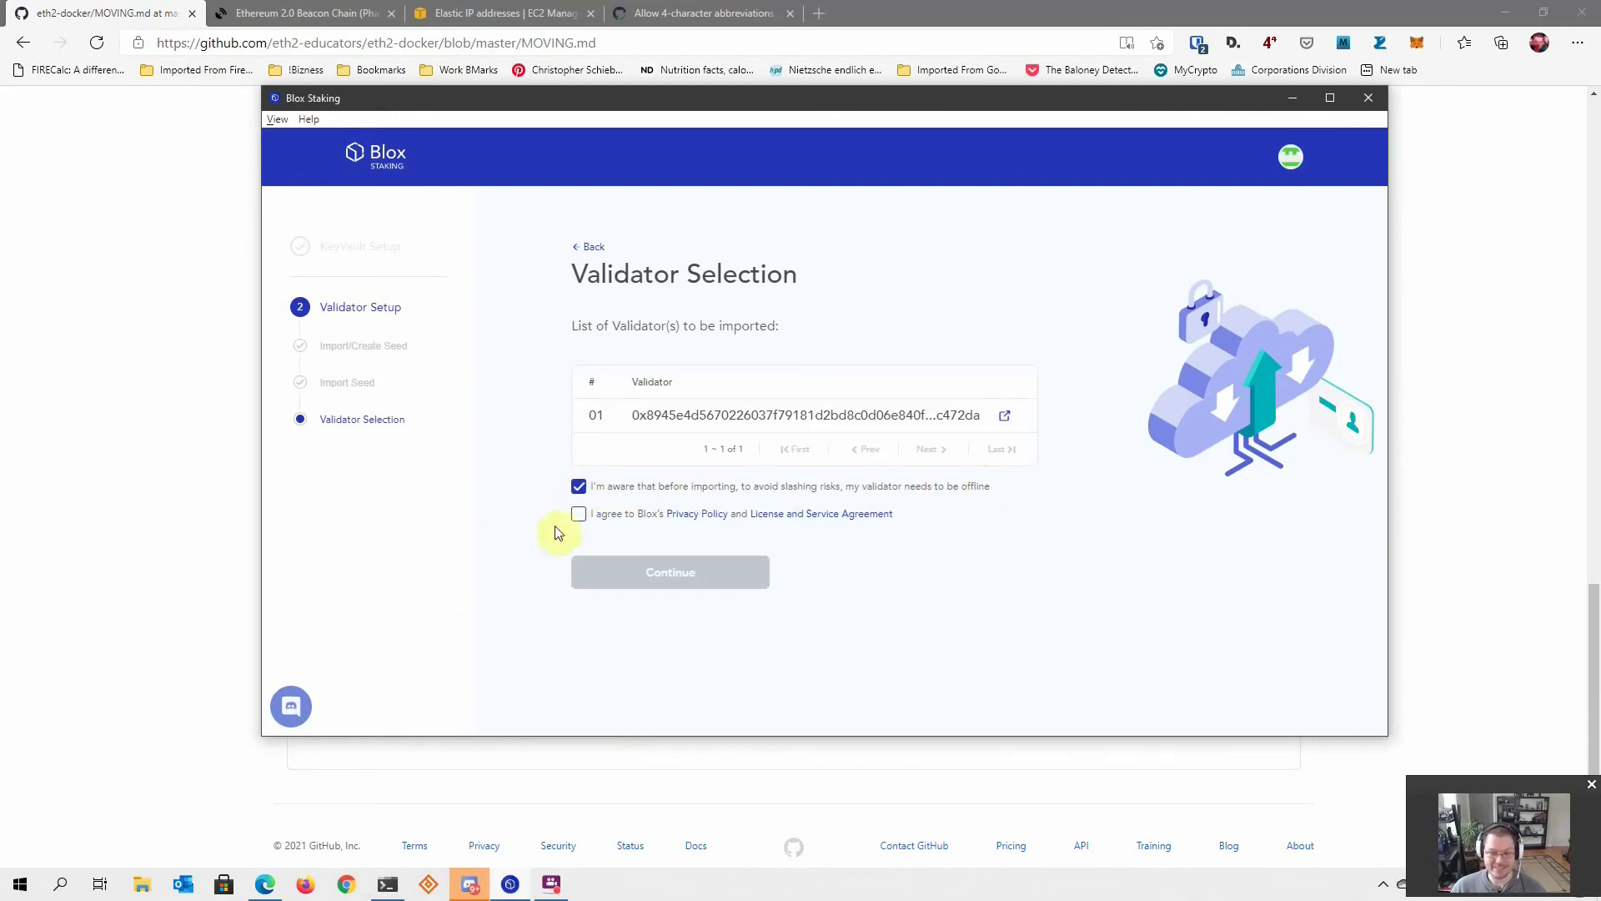
left_click(581, 519)
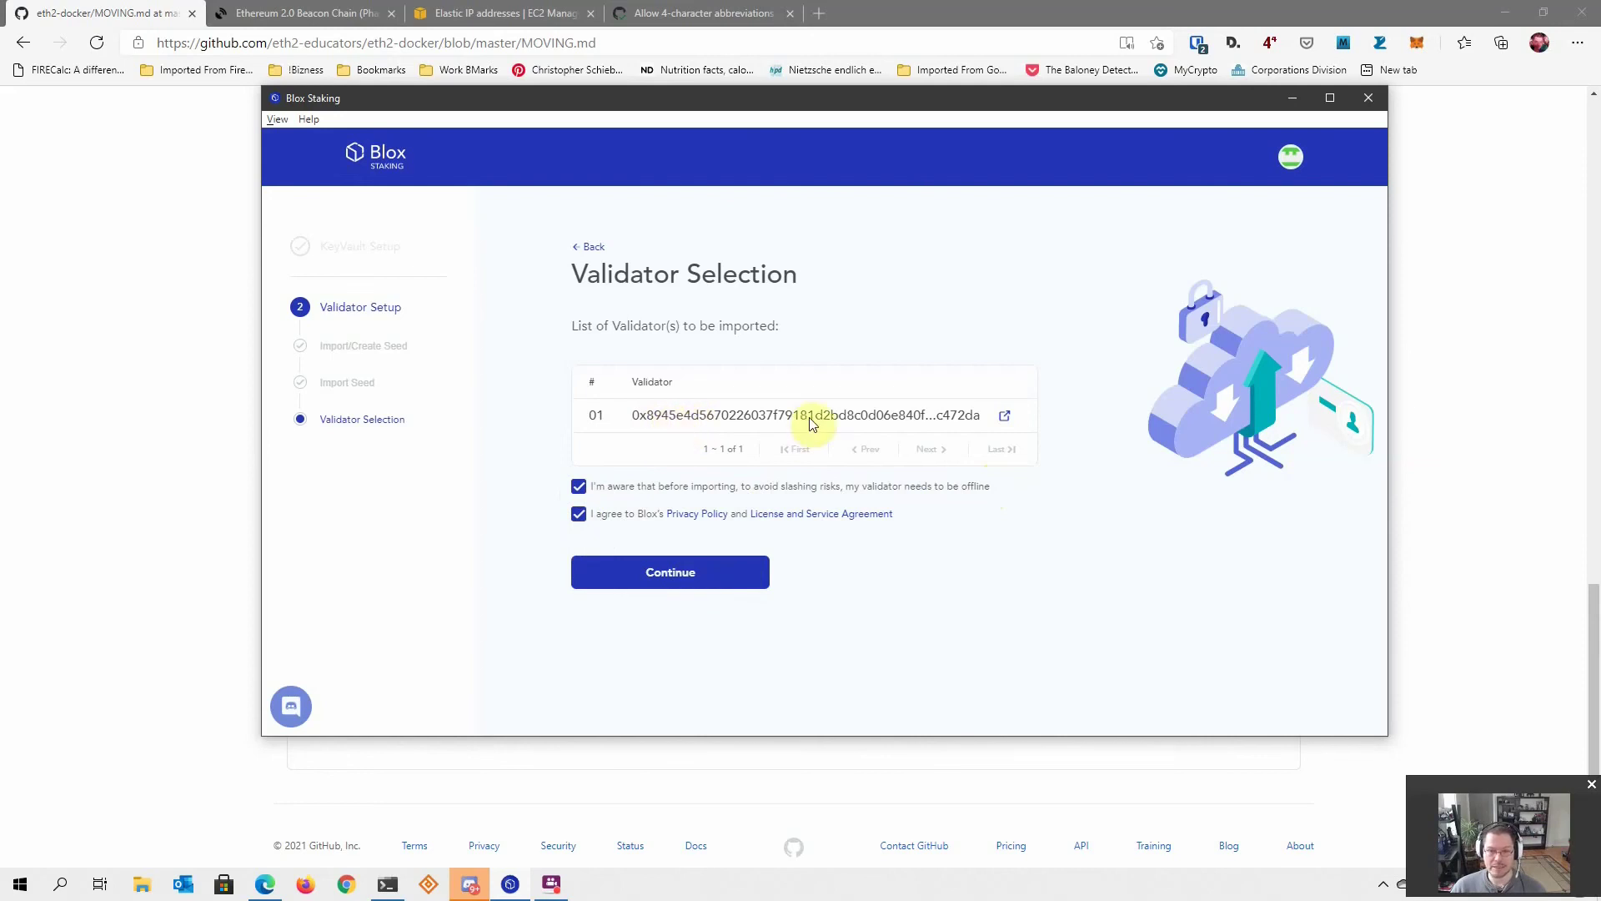
left_click(297, 18)
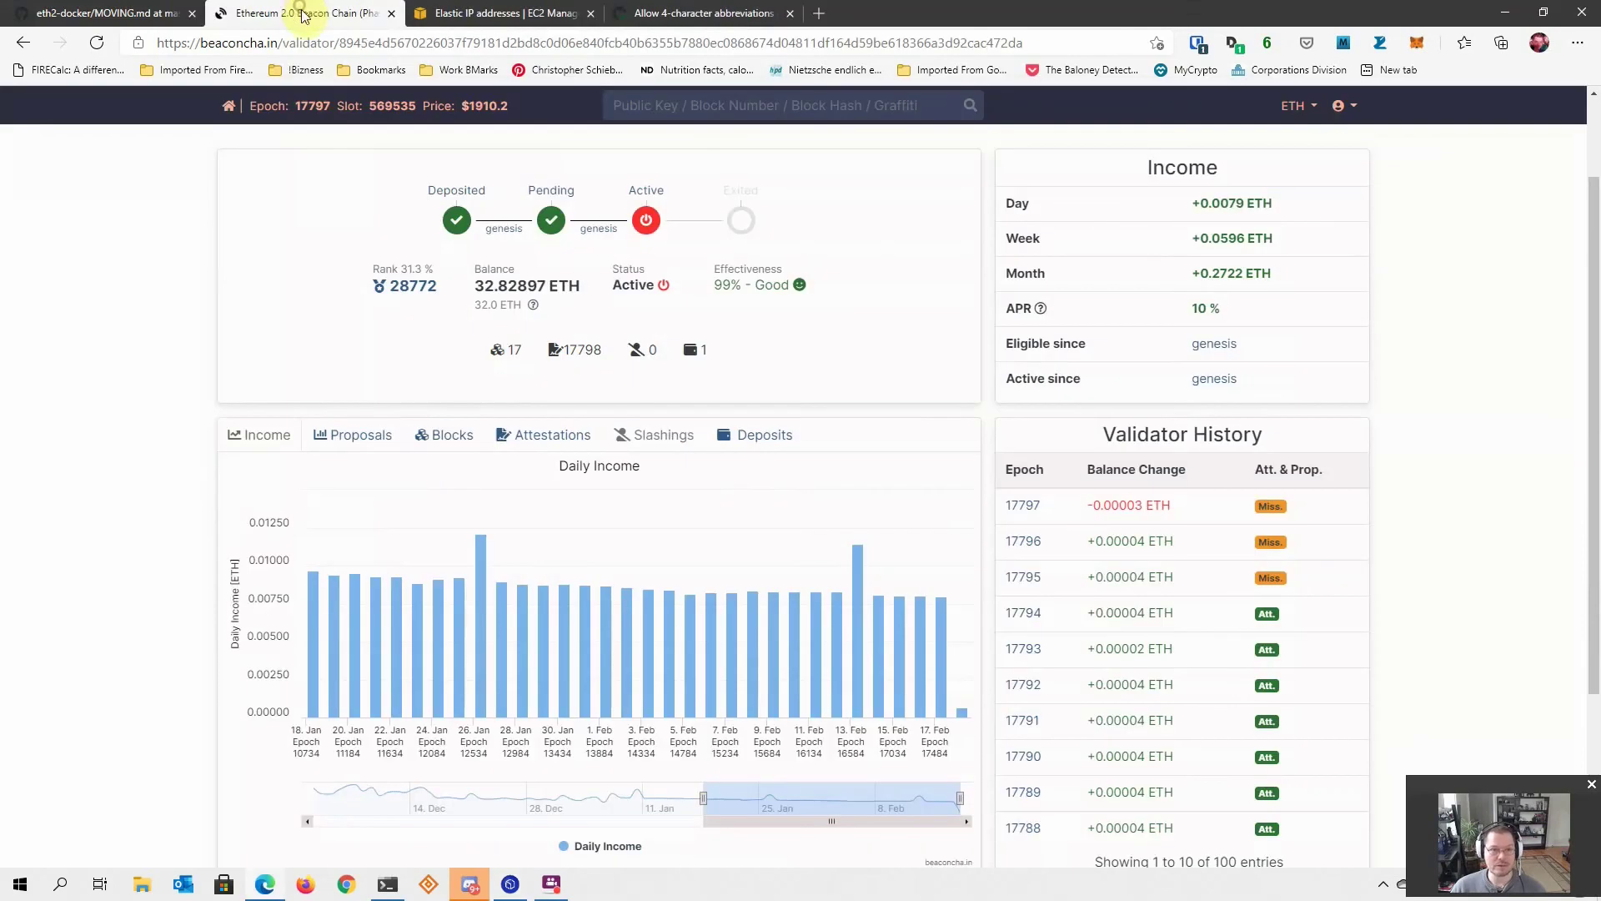
scroll(487, 484, "up", 2)
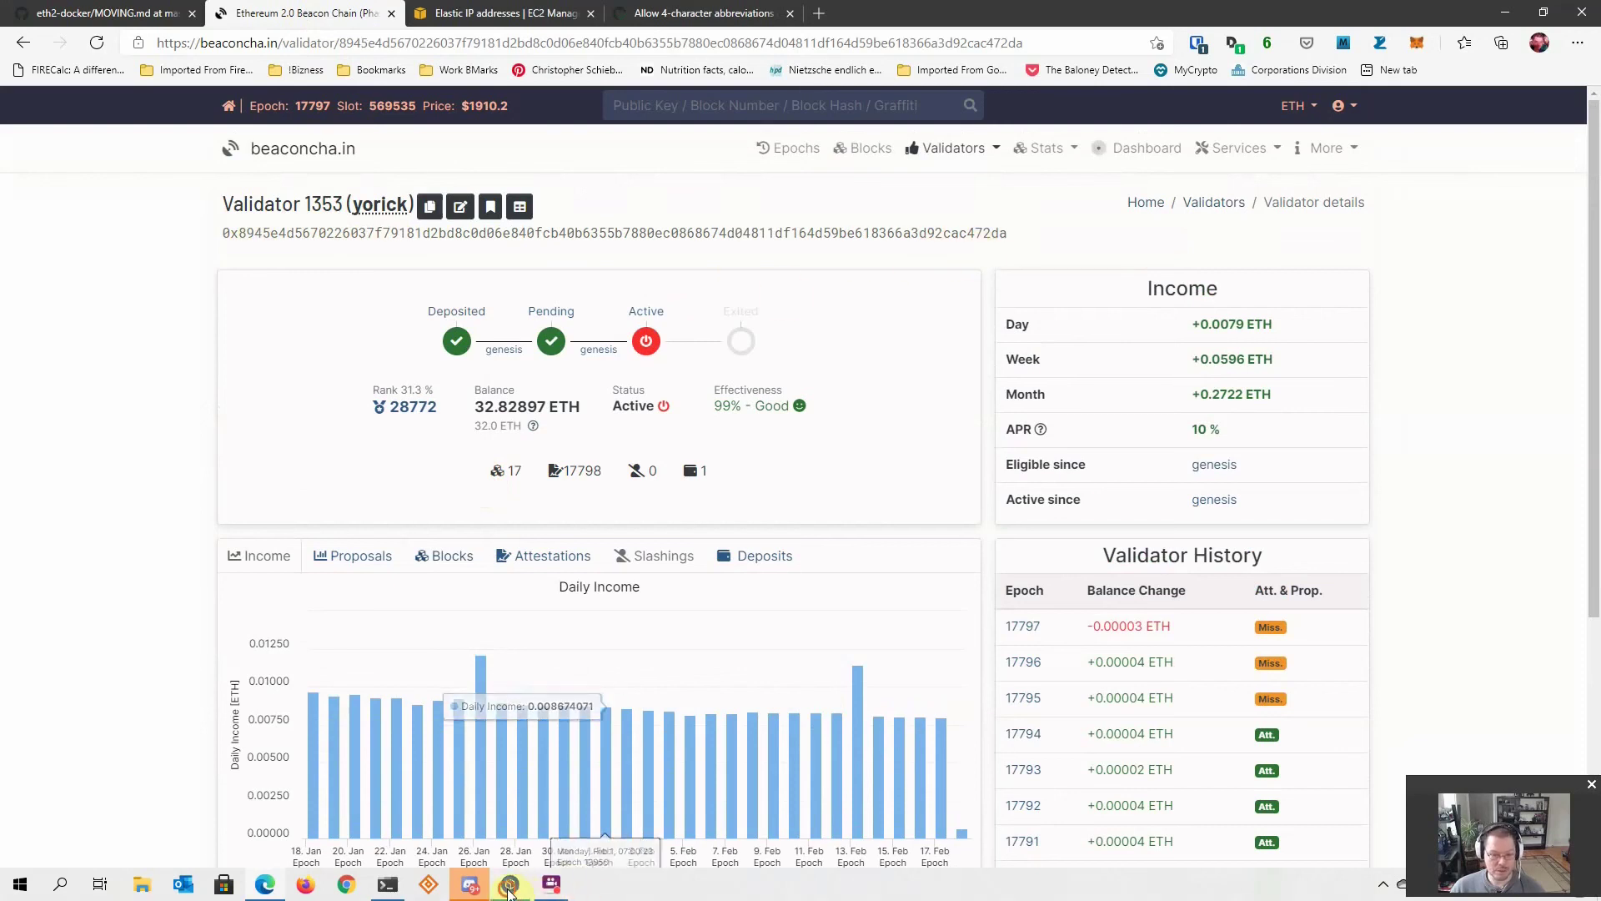
left_click(556, 887)
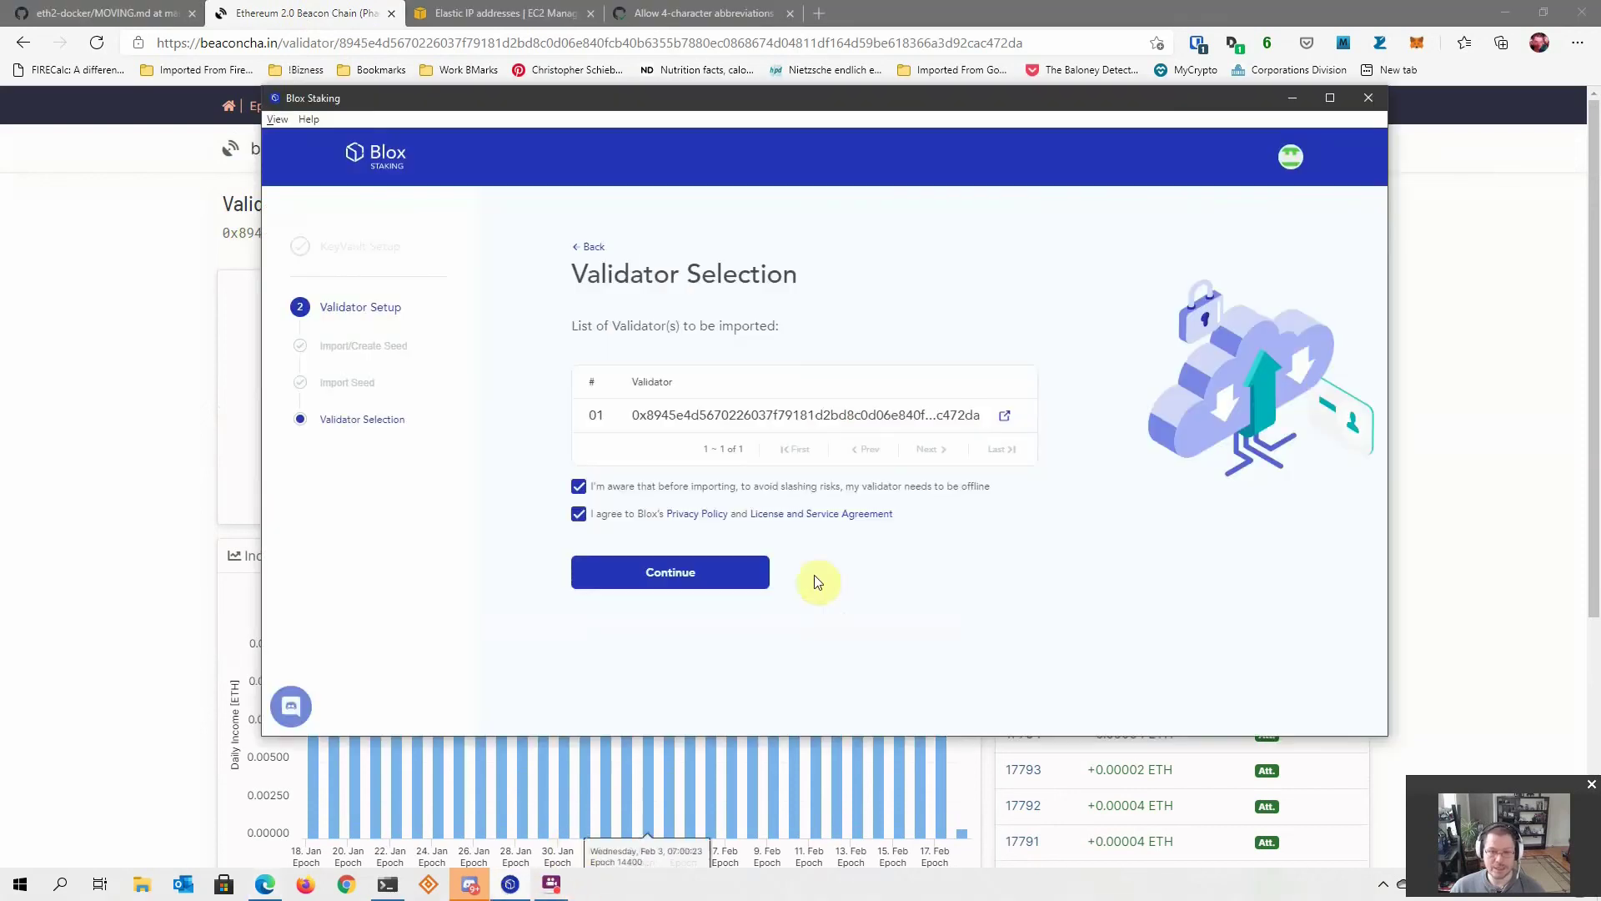
left_click(690, 576)
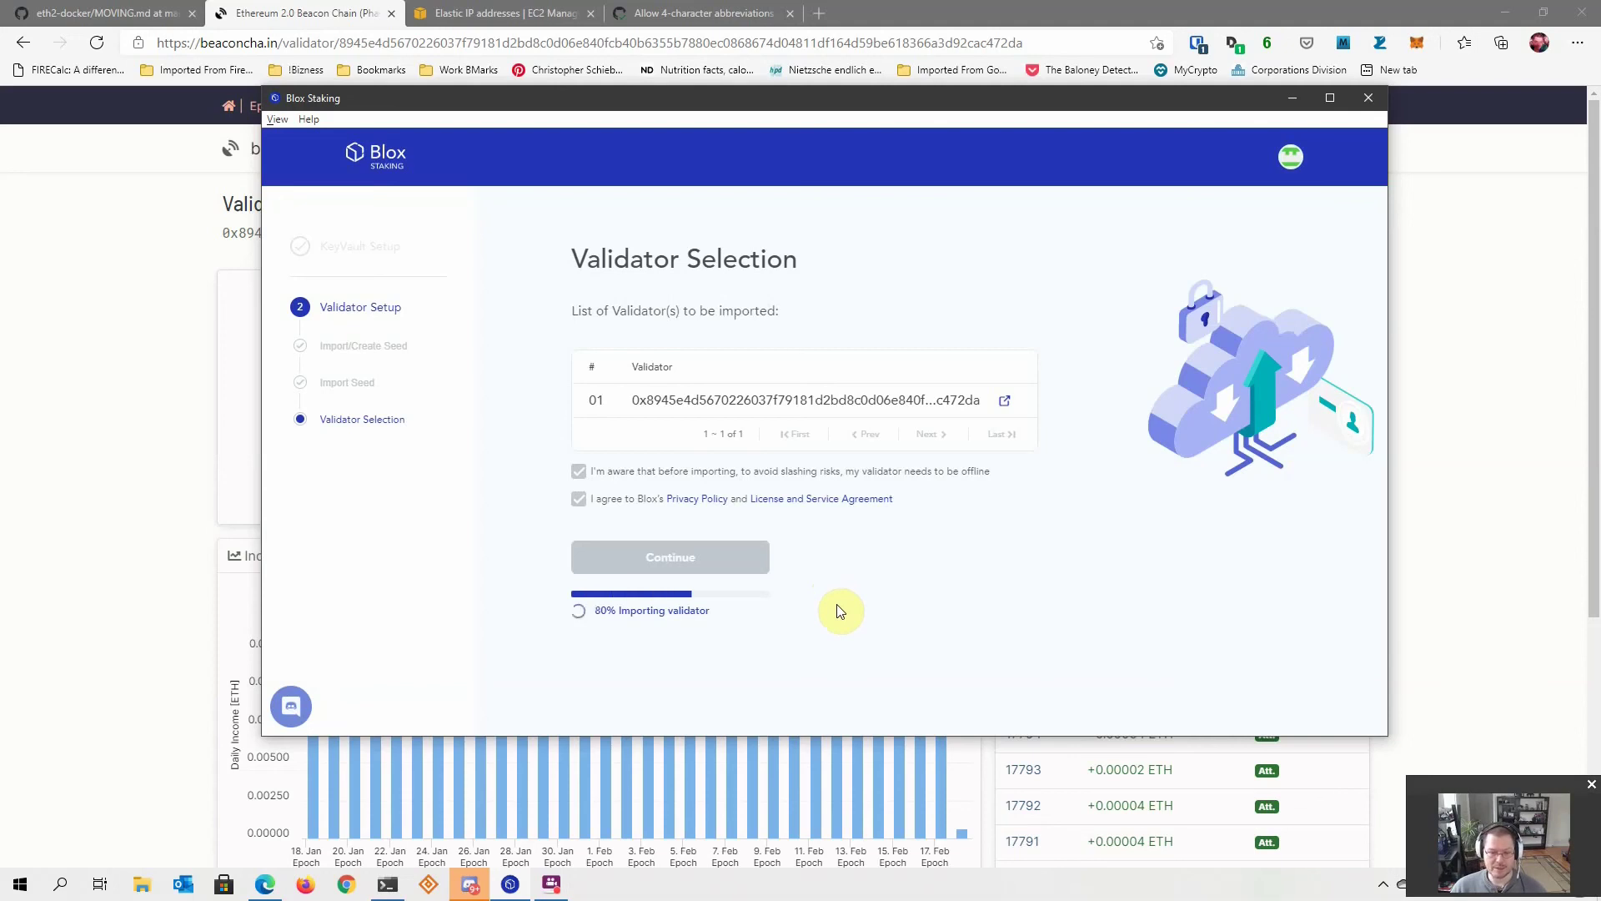
left_click(732, 449)
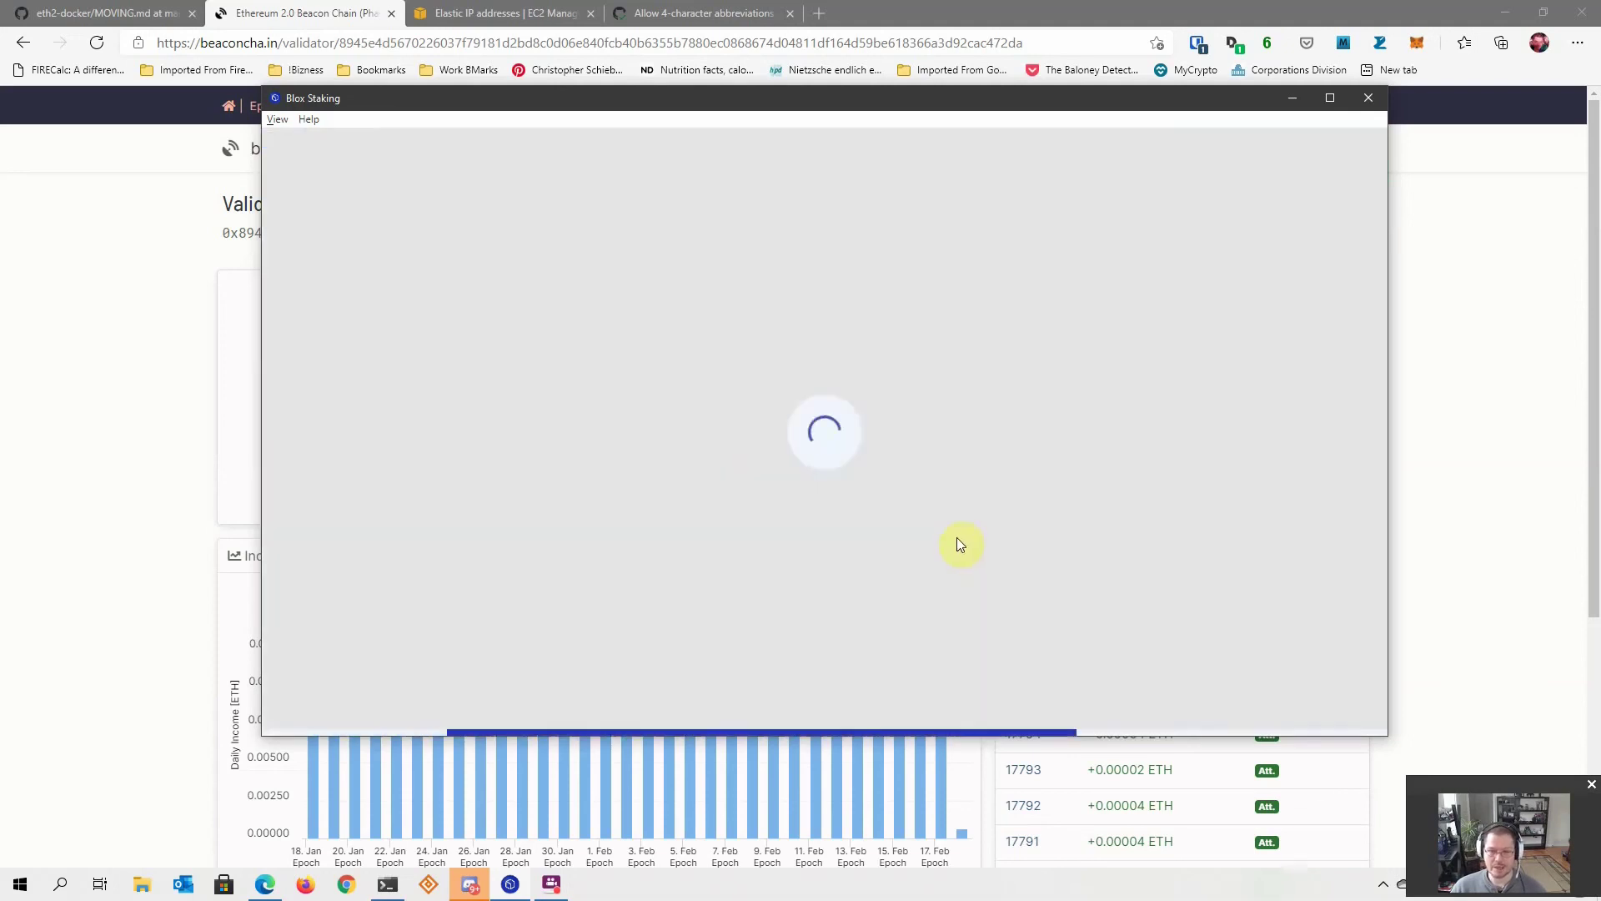